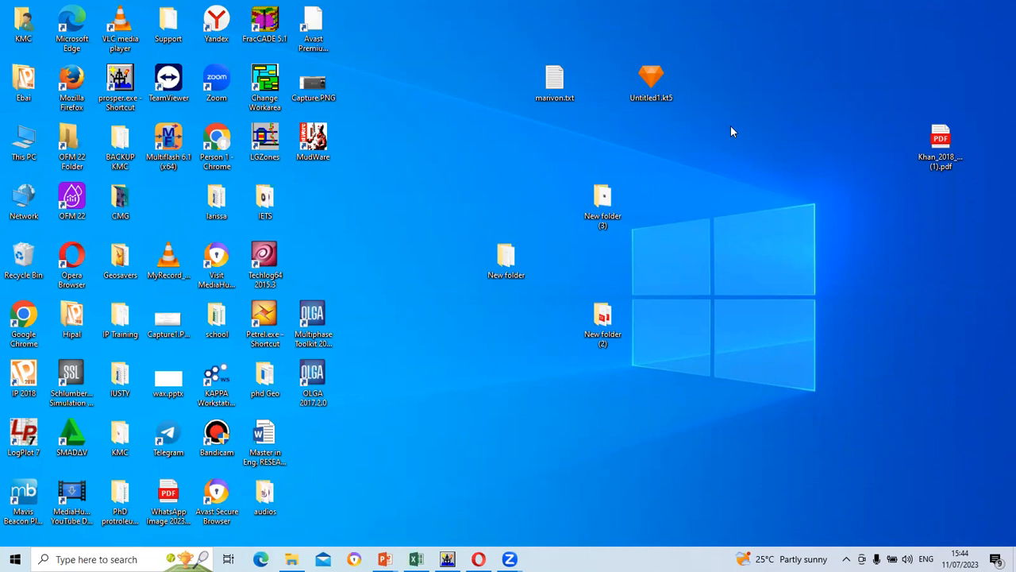
Open This PC full-screen and browse into C:\Program Files\Petroleum Experts
{"action": "double_click", "coordinate": [38, 155]}
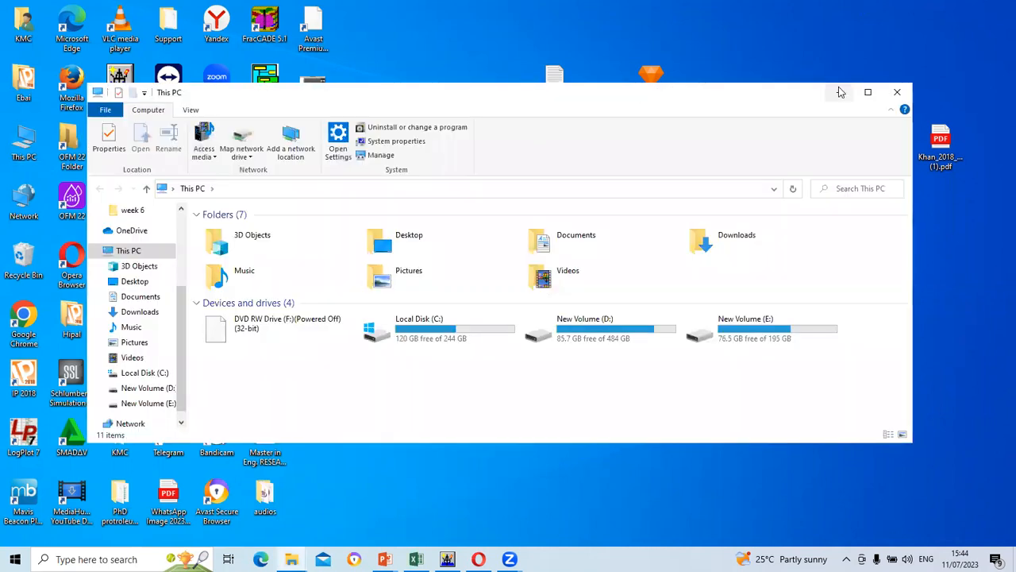
{"action": "left_click", "coordinate": [867, 95]}
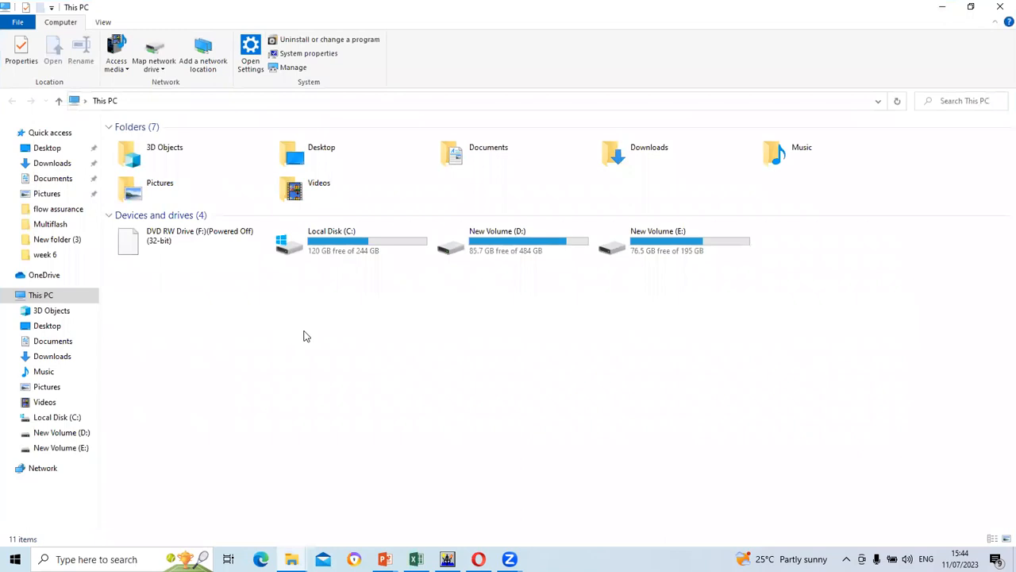
{"action": "double_click", "coordinate": [362, 258]}
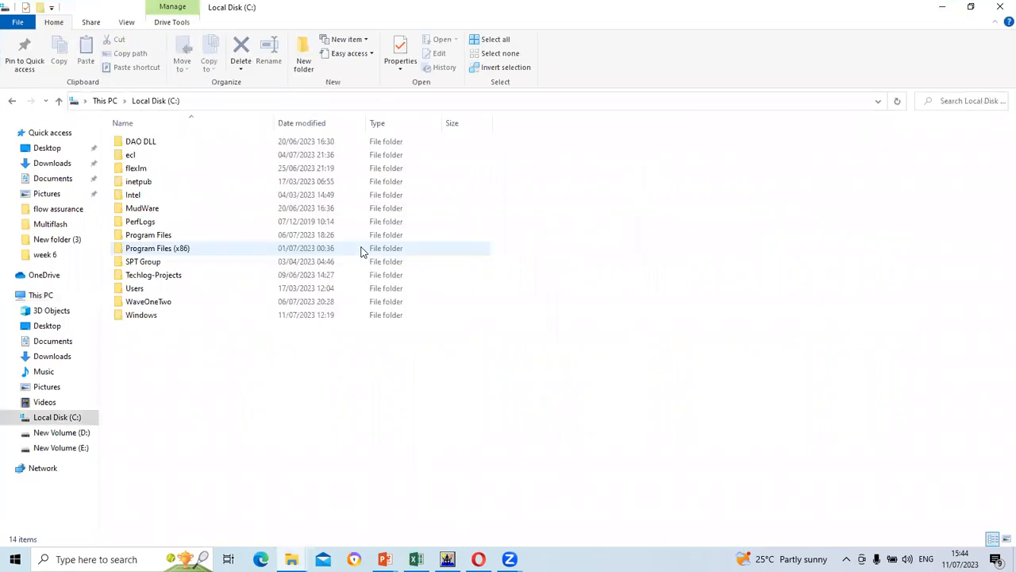
{"action": "left_click", "coordinate": [169, 236]}
{"action": "double_click", "coordinate": [168, 235]}
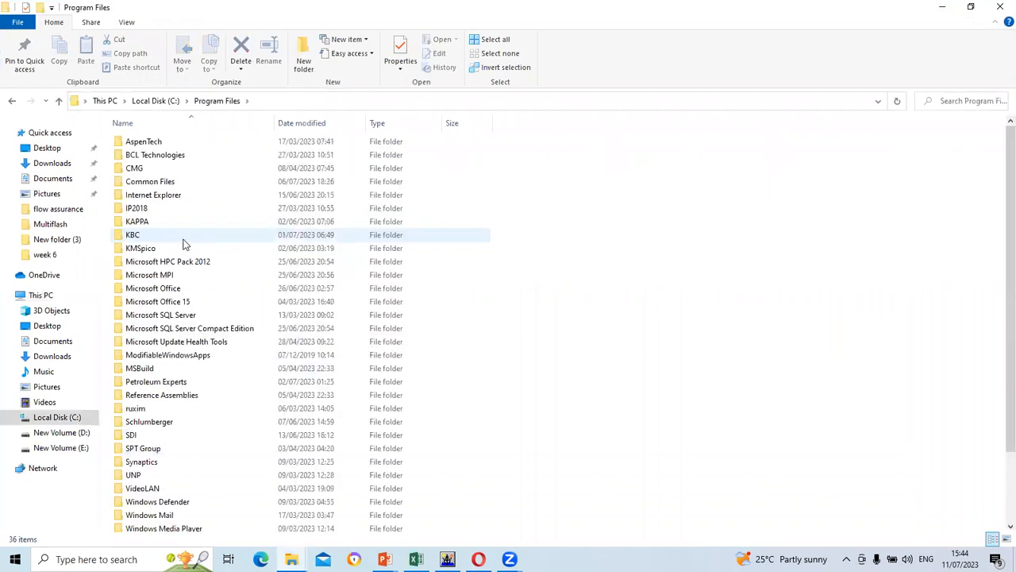
{"action": "double_click", "coordinate": [177, 384]}
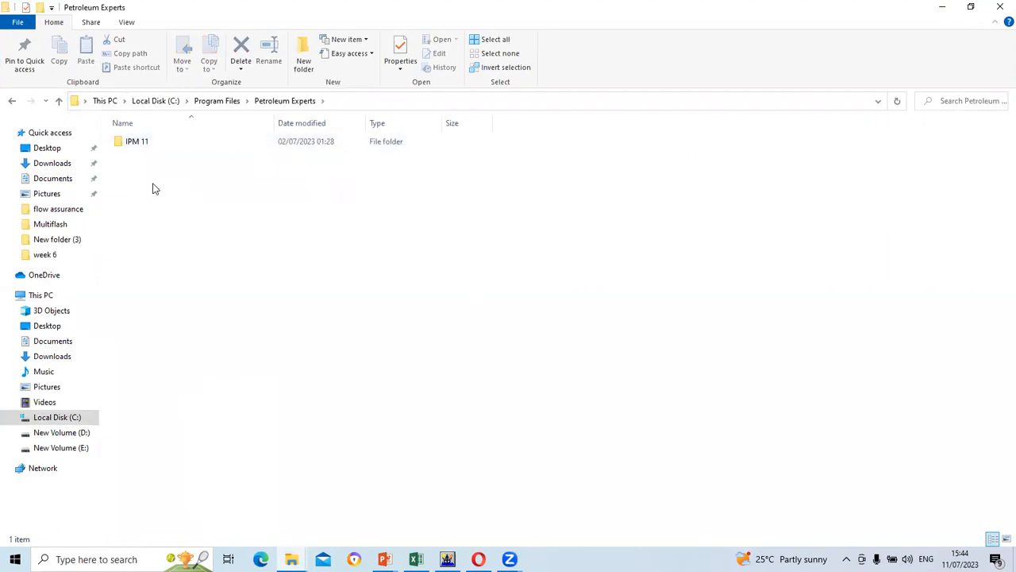
Open the IPM 11 folder and scroll down through its 216 items
{"action": "double_click", "coordinate": [138, 143]}
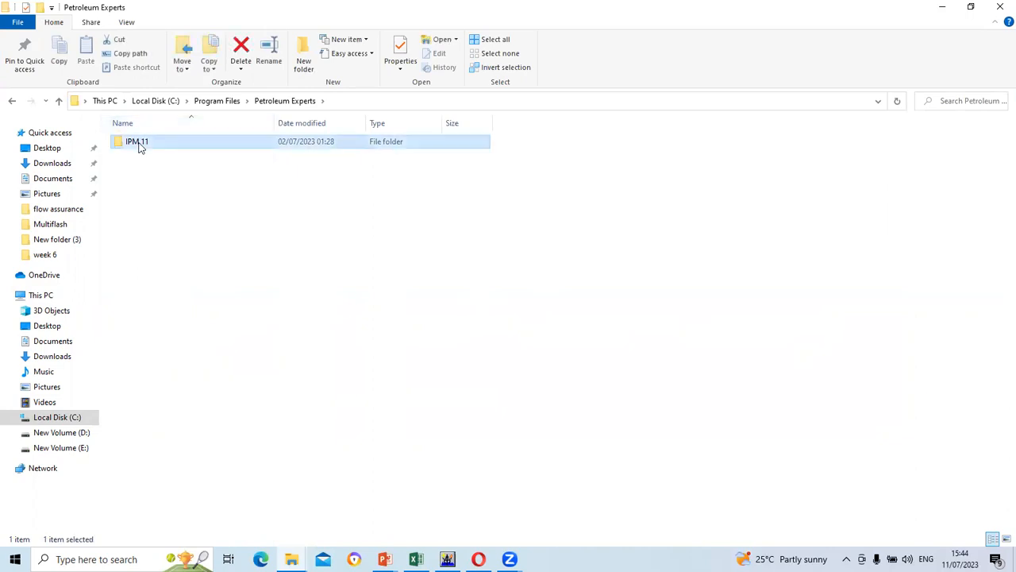
{"action": "scroll", "coordinate": [215, 265], "scroll_direction": "down", "scroll_amount": 1}
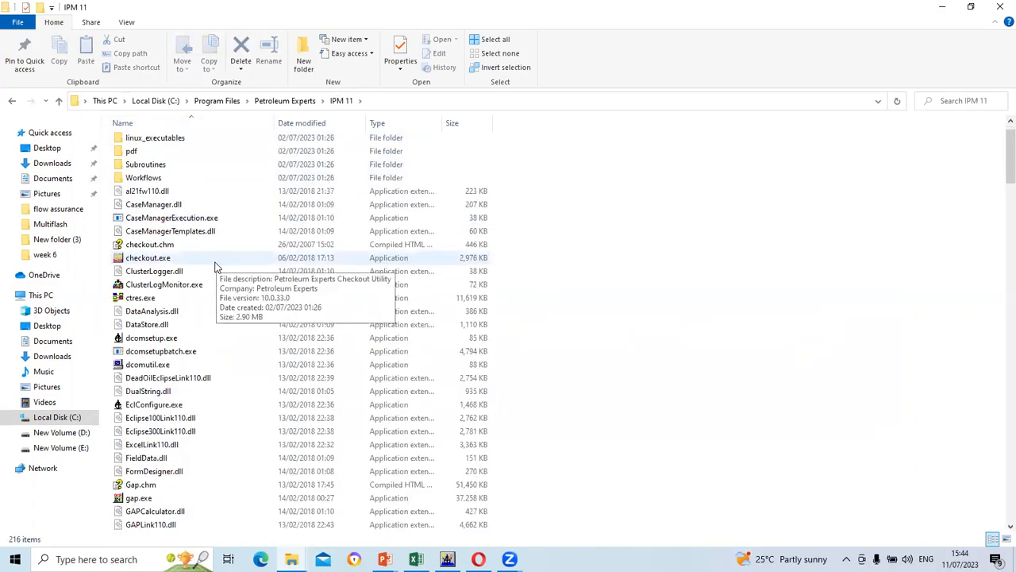
{"action": "scroll", "coordinate": [216, 265], "scroll_direction": "down", "scroll_amount": 1}
{"action": "scroll", "coordinate": [216, 268], "scroll_direction": "down", "scroll_amount": 4}
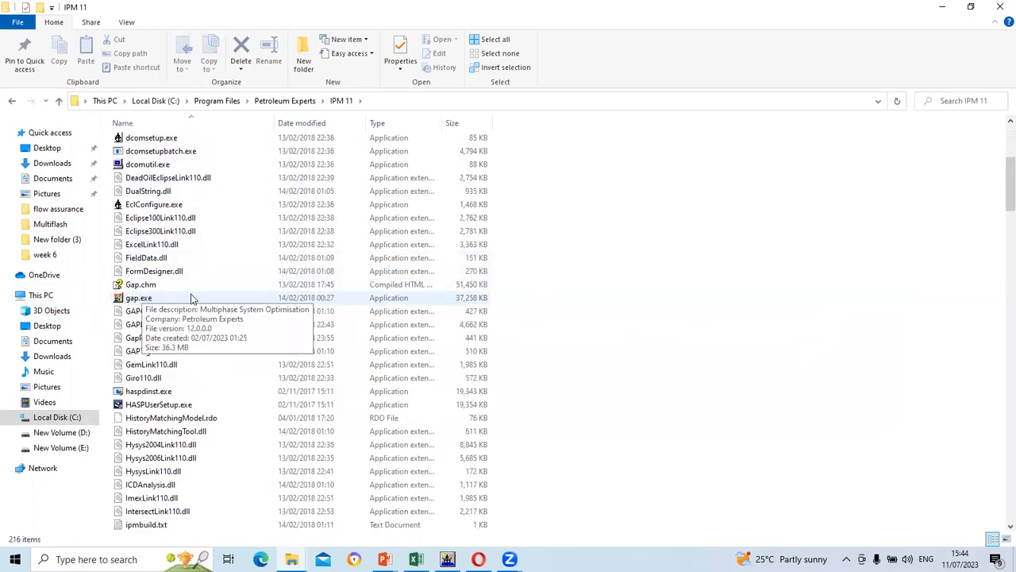
{"action": "scroll", "coordinate": [214, 298], "scroll_direction": "down", "scroll_amount": 1}
{"action": "scroll", "coordinate": [214, 298], "scroll_direction": "down", "scroll_amount": 9}
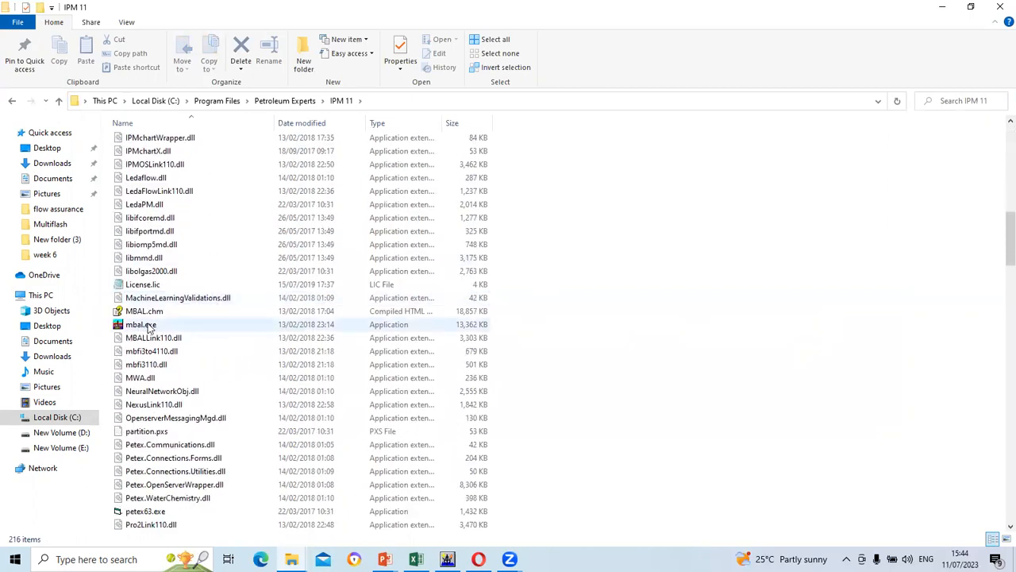
{"action": "scroll", "coordinate": [165, 326], "scroll_direction": "down", "scroll_amount": 6}
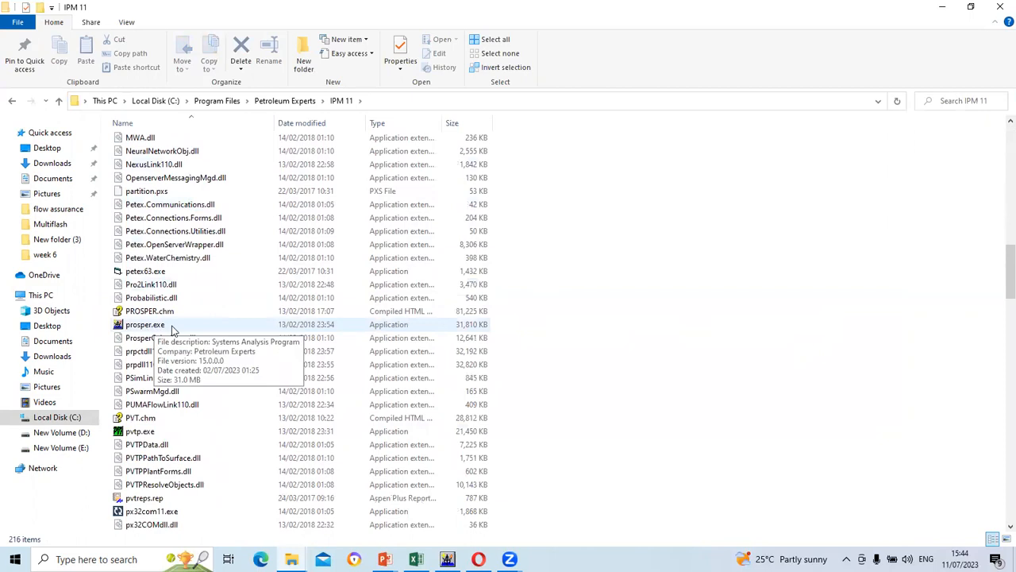
{"action": "scroll", "coordinate": [173, 329], "scroll_direction": "down", "scroll_amount": 1}
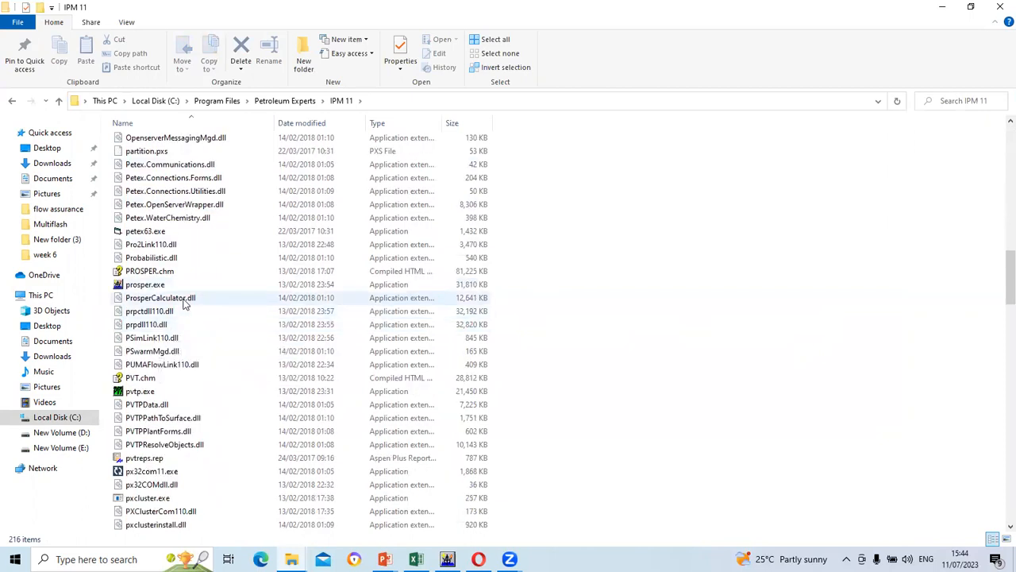
{"action": "scroll", "coordinate": [182, 318], "scroll_direction": "down", "scroll_amount": 2}
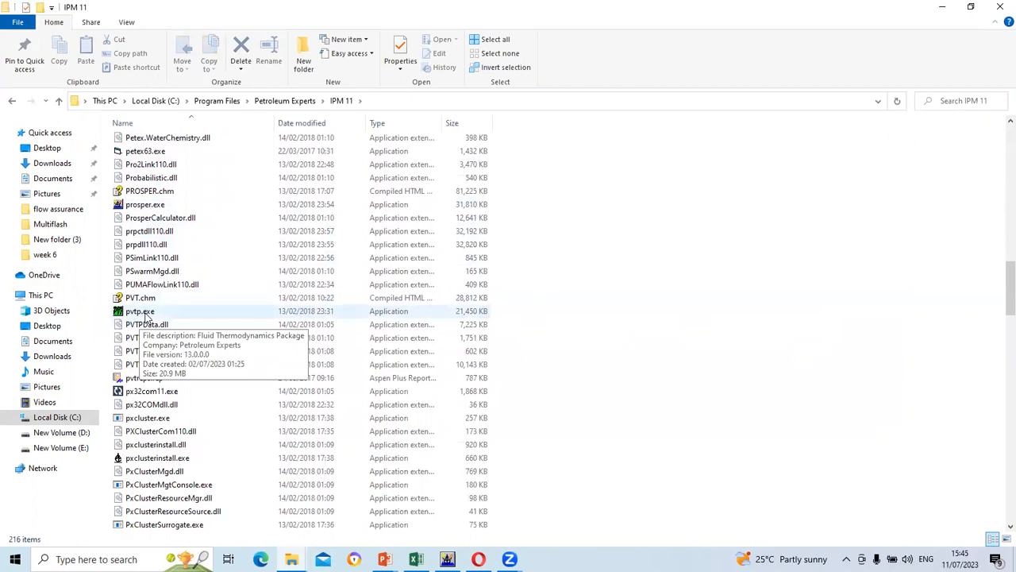
{"action": "scroll", "coordinate": [145, 316], "scroll_direction": "down", "scroll_amount": 3}
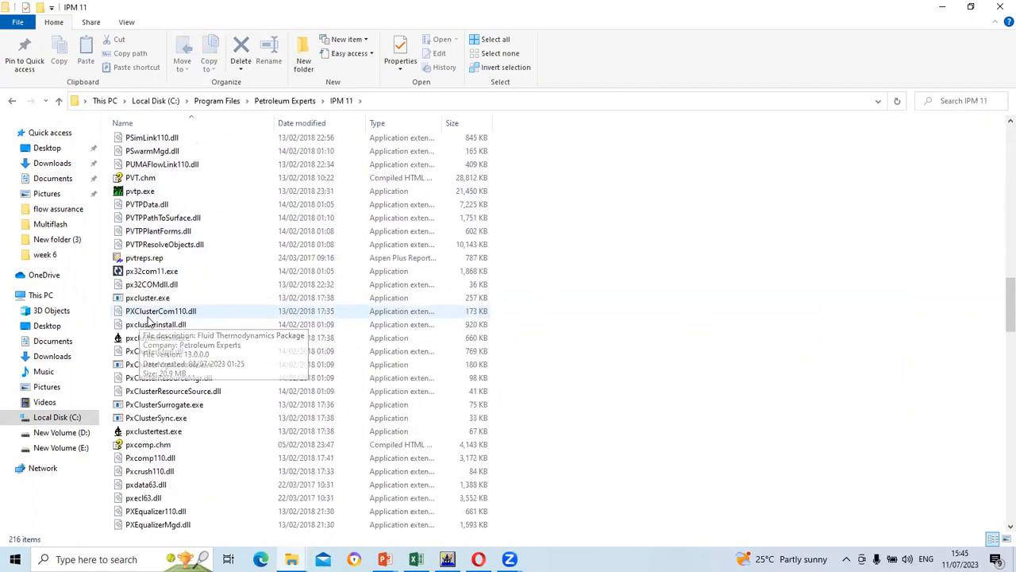
{"action": "scroll", "coordinate": [162, 436], "scroll_direction": "down", "scroll_amount": 9}
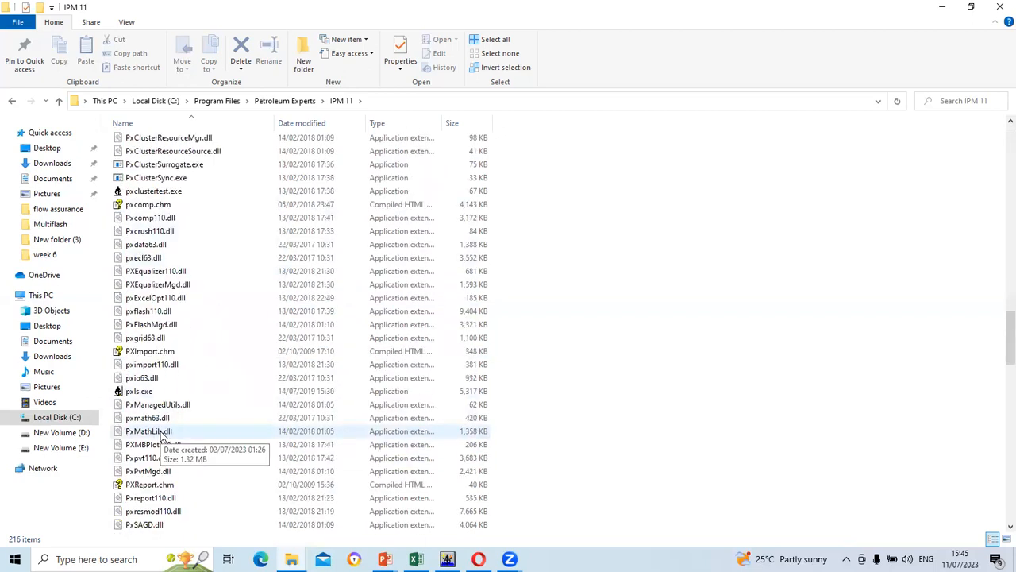
{"action": "scroll", "coordinate": [161, 436], "scroll_direction": "down", "scroll_amount": 15}
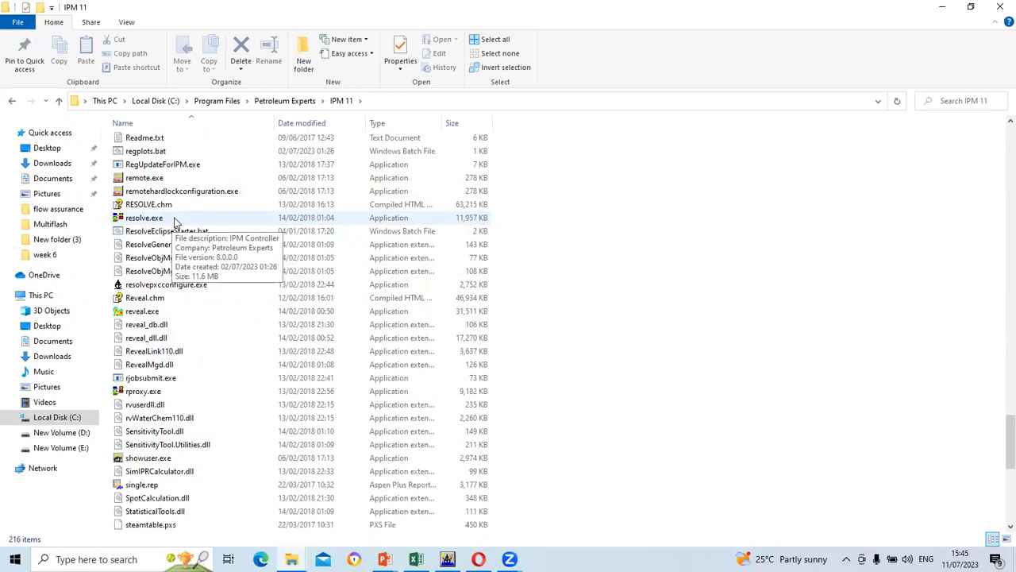
Scroll back up and select prosper.exe in the IPM 11 file list
{"action": "scroll", "coordinate": [175, 222], "scroll_direction": "up", "scroll_amount": 14}
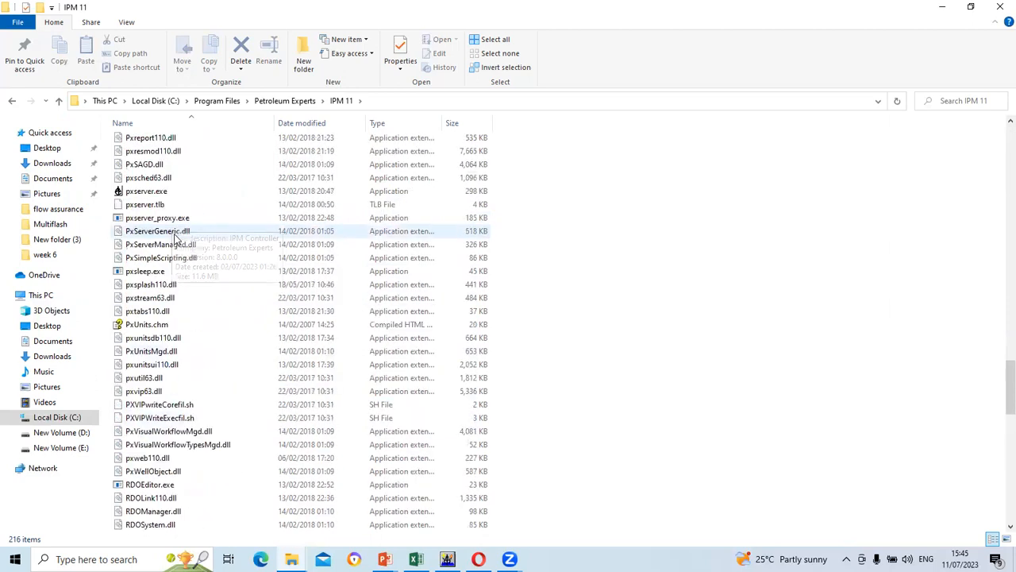
{"action": "scroll", "coordinate": [175, 238], "scroll_direction": "up", "scroll_amount": 13}
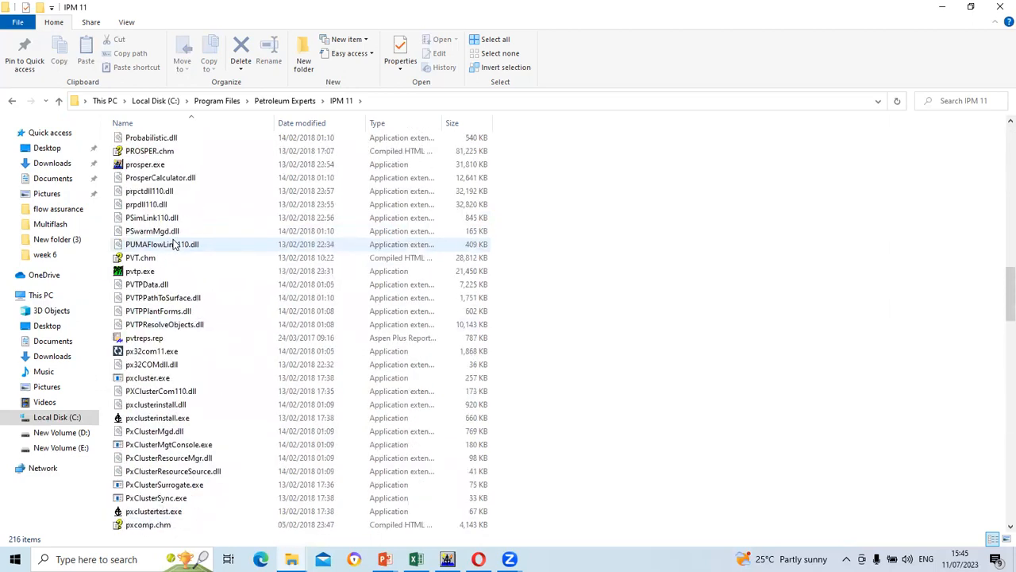
{"action": "scroll", "coordinate": [175, 244], "scroll_direction": "up", "scroll_amount": 1}
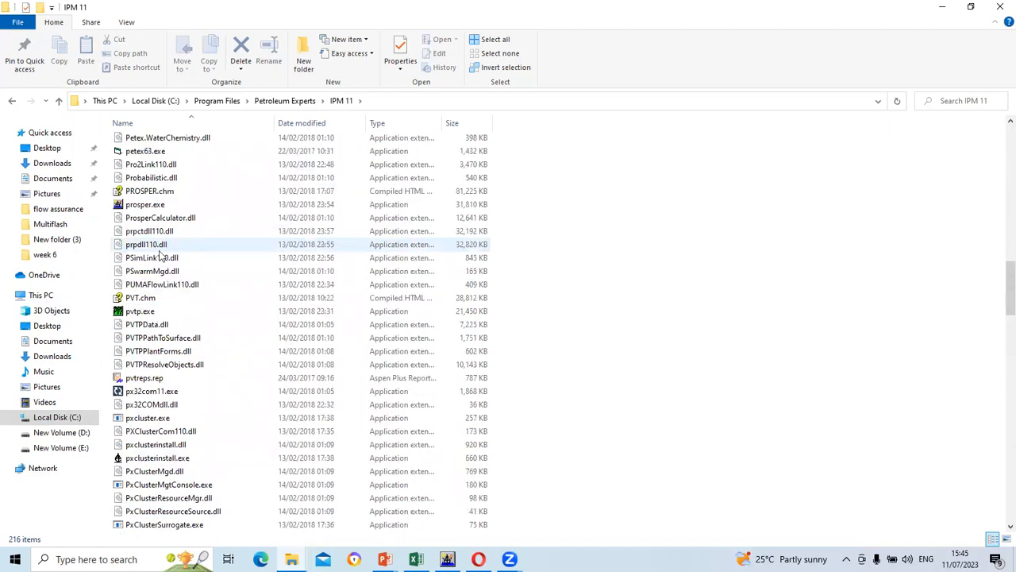
{"action": "scroll", "coordinate": [146, 258], "scroll_direction": "up", "scroll_amount": 1}
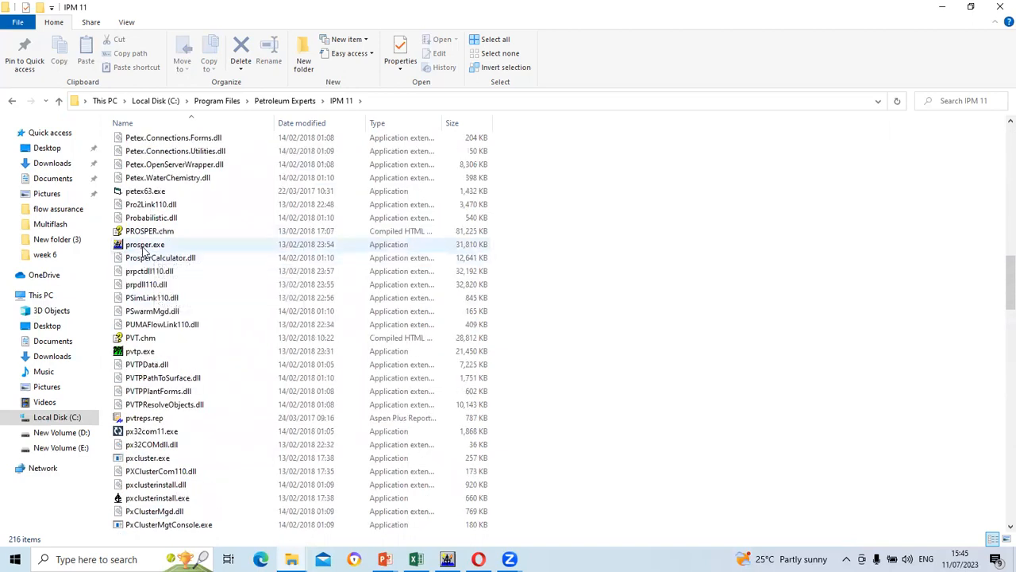
{"action": "left_click", "coordinate": [145, 246]}
Check prosper.exe's context menu, dismiss it, and minimize Explorer to the desktop
{"action": "right_click", "coordinate": [144, 247]}
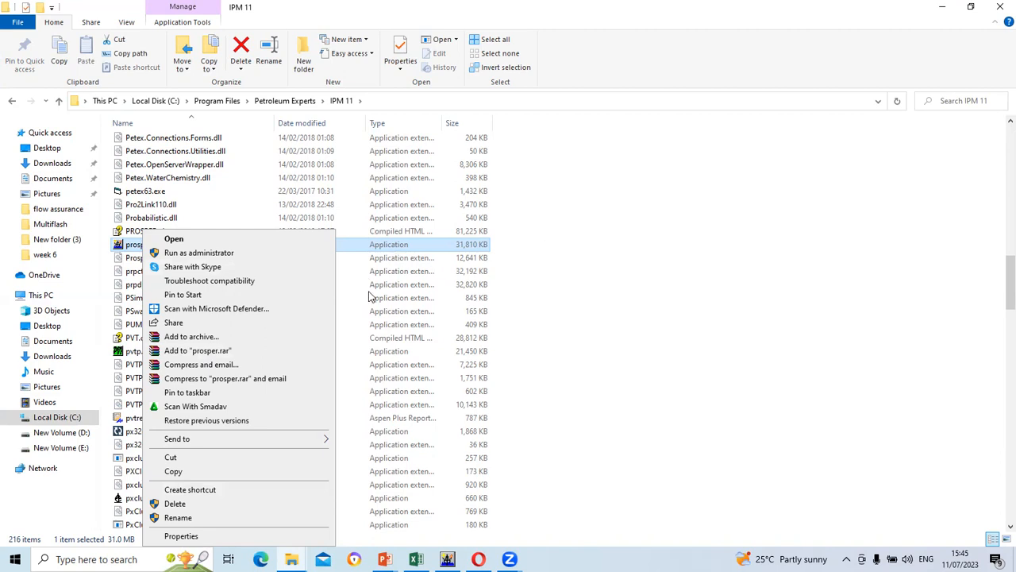
{"action": "left_click", "coordinate": [516, 271]}
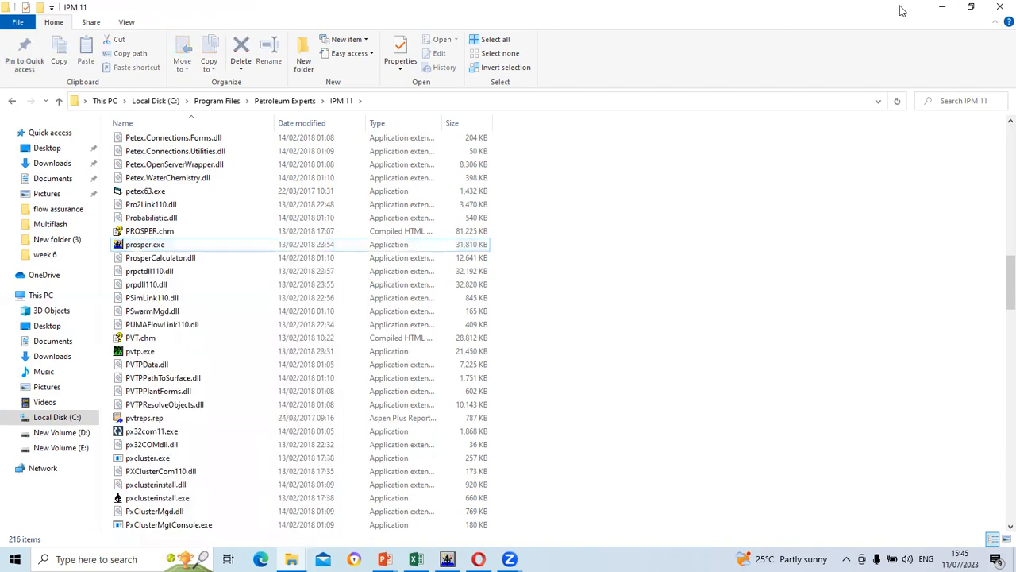
{"action": "left_click", "coordinate": [943, 6]}
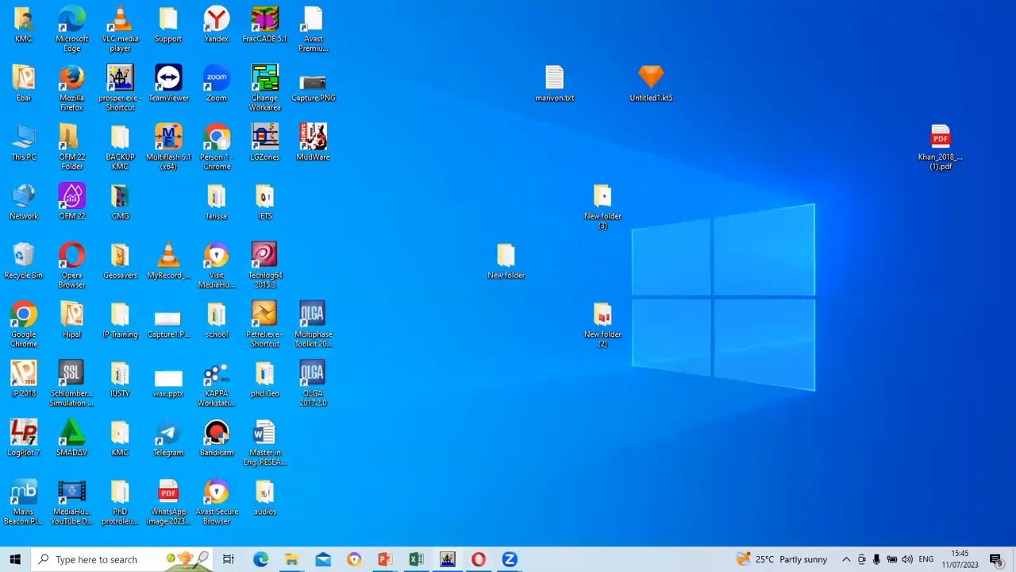
Restore Prosper 15.0 and open the untitled model's System Summary (Oil and Water, Black Oil)
{"action": "left_click", "coordinate": [447, 559]}
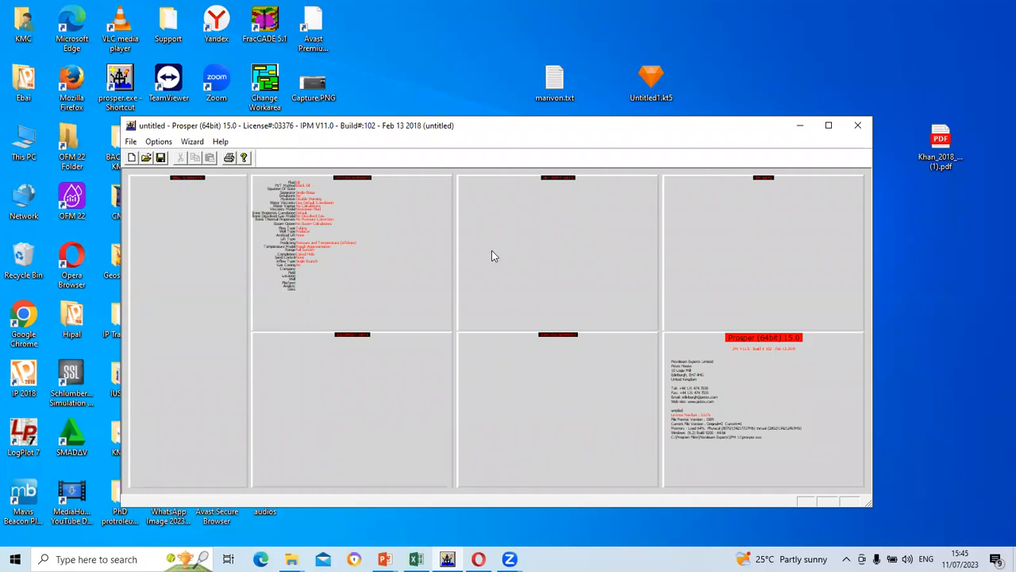
{"action": "left_click", "coordinate": [343, 233]}
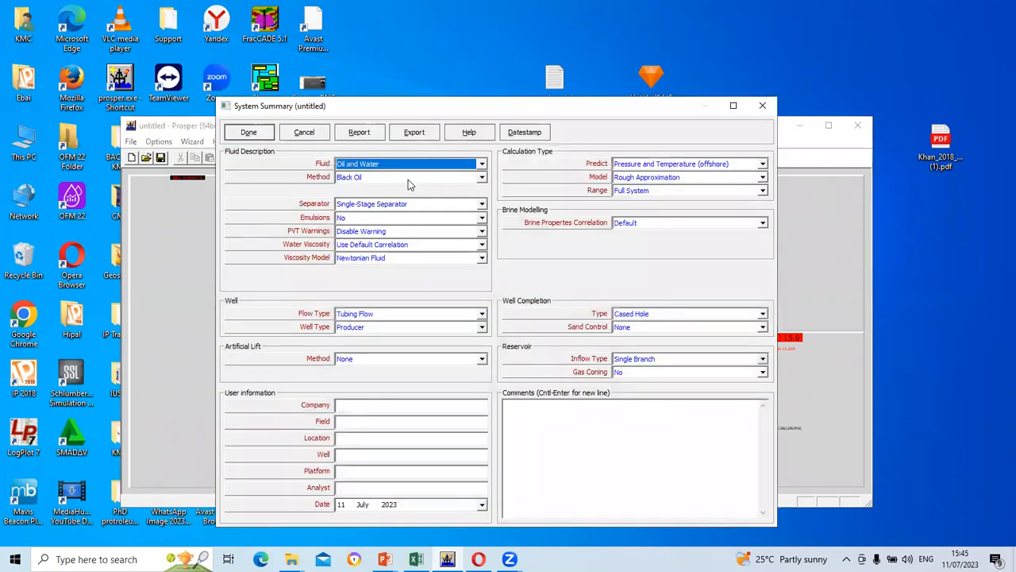
List the fluid types: Oil and Water, Dry and Wet Gas, Retrograde Condensate
{"action": "left_click", "coordinate": [439, 71]}
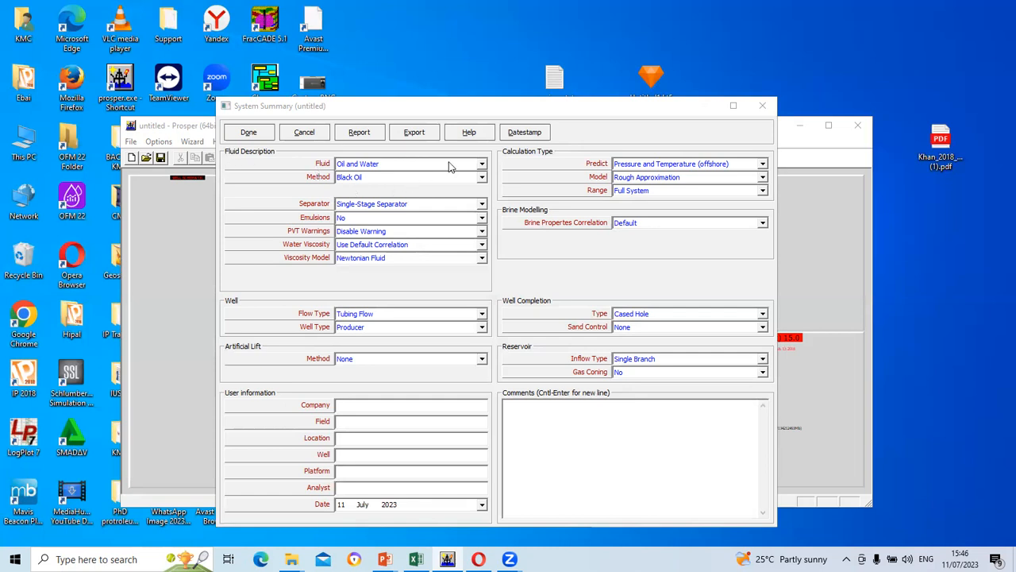
{"action": "left_click", "coordinate": [481, 164]}
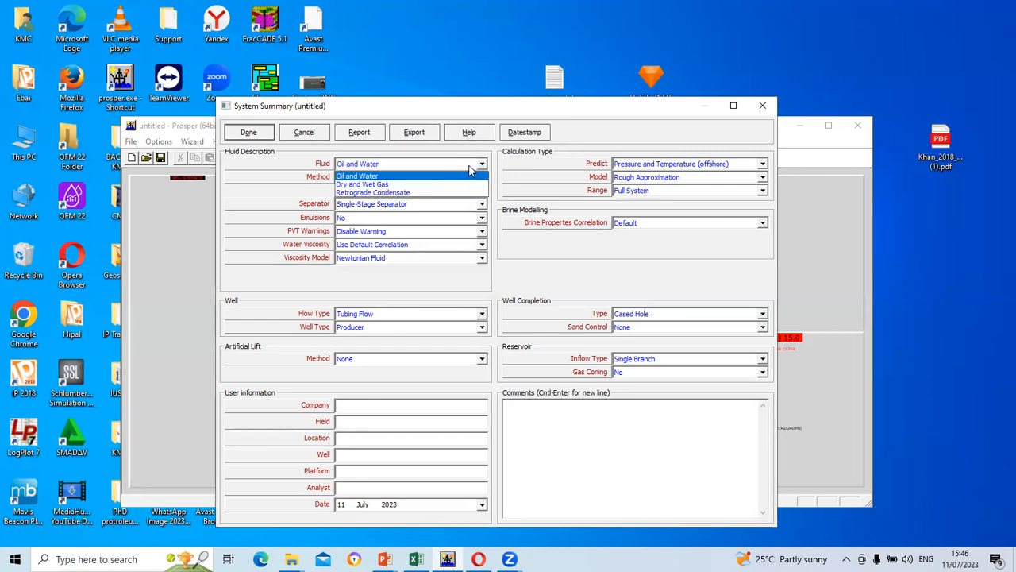
Keep Oil and Water fluid with Black Oil method, then show the PowerPoint multicomponent systems slide
{"action": "left_click", "coordinate": [364, 176]}
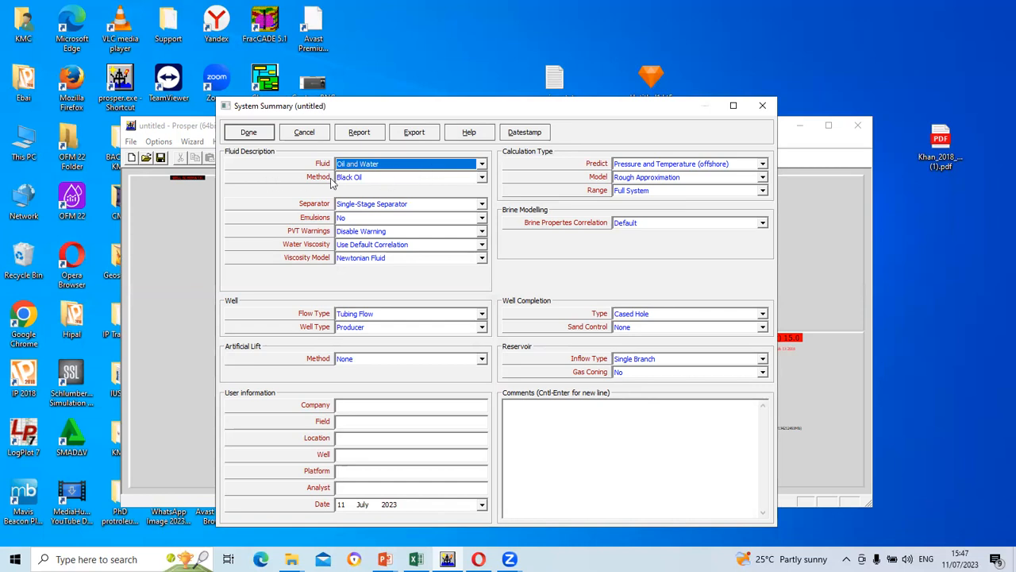
{"action": "left_click", "coordinate": [482, 177]}
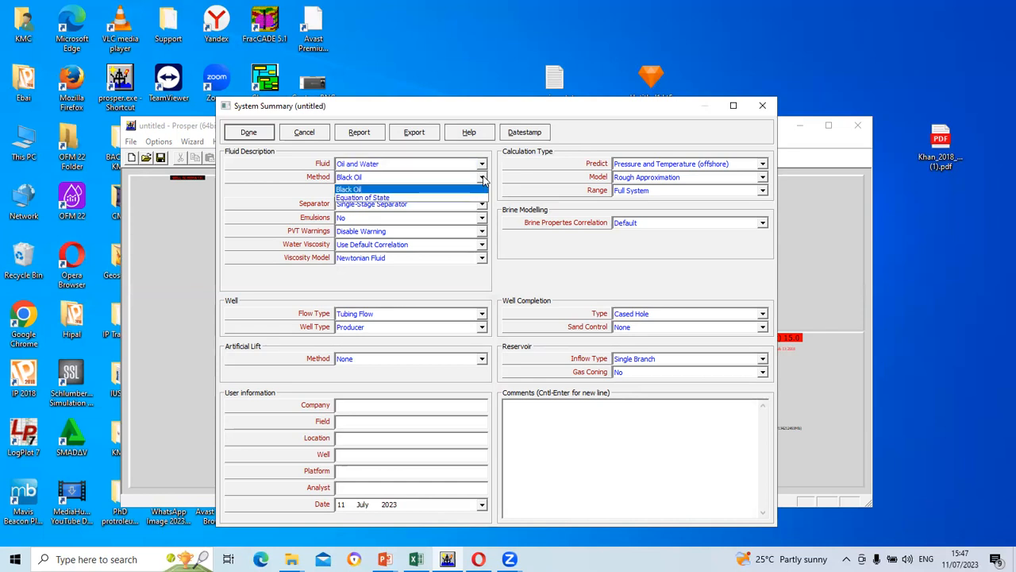
{"action": "left_click", "coordinate": [482, 178]}
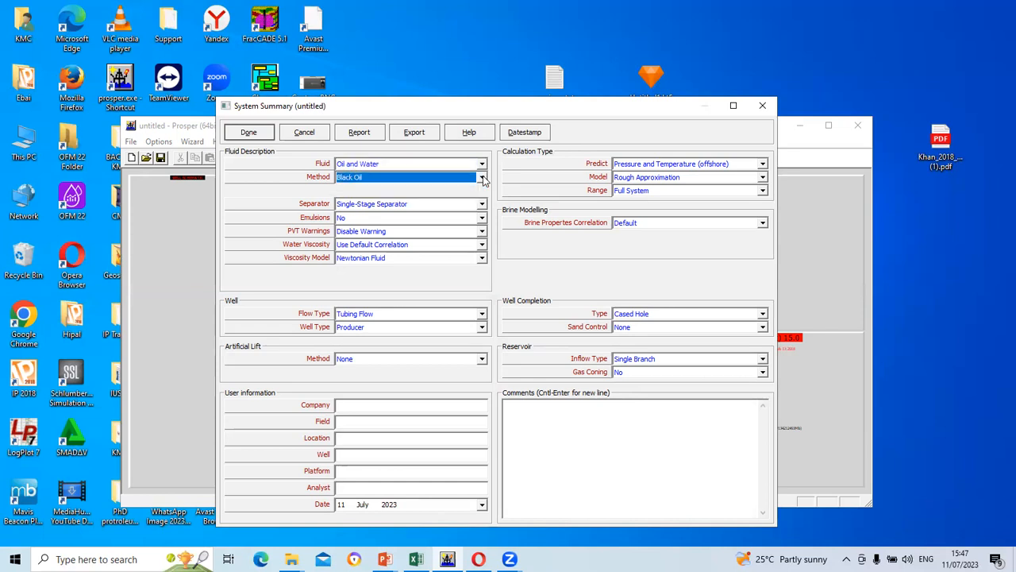
{"action": "left_click", "coordinate": [482, 177]}
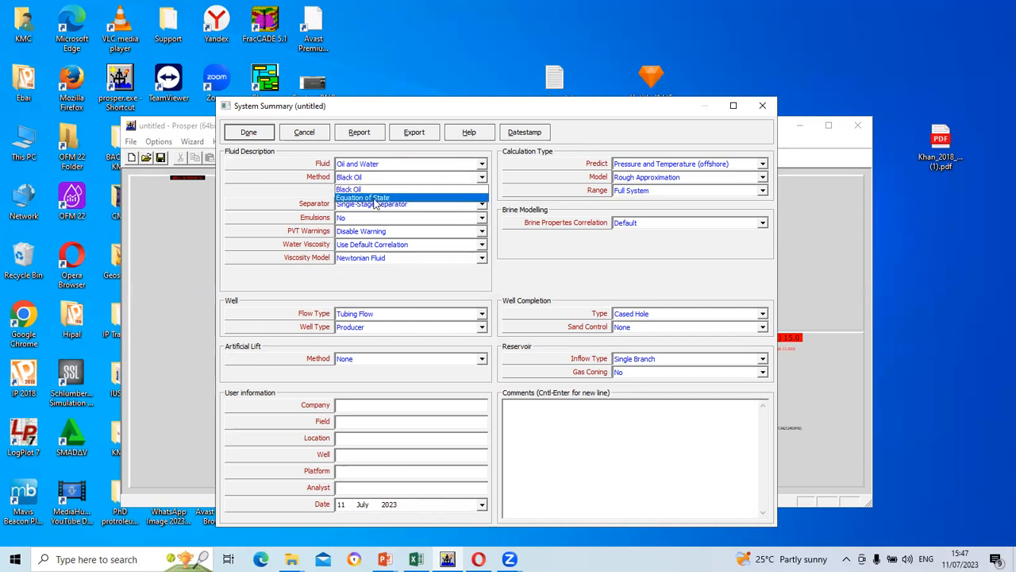
{"action": "left_click", "coordinate": [483, 183]}
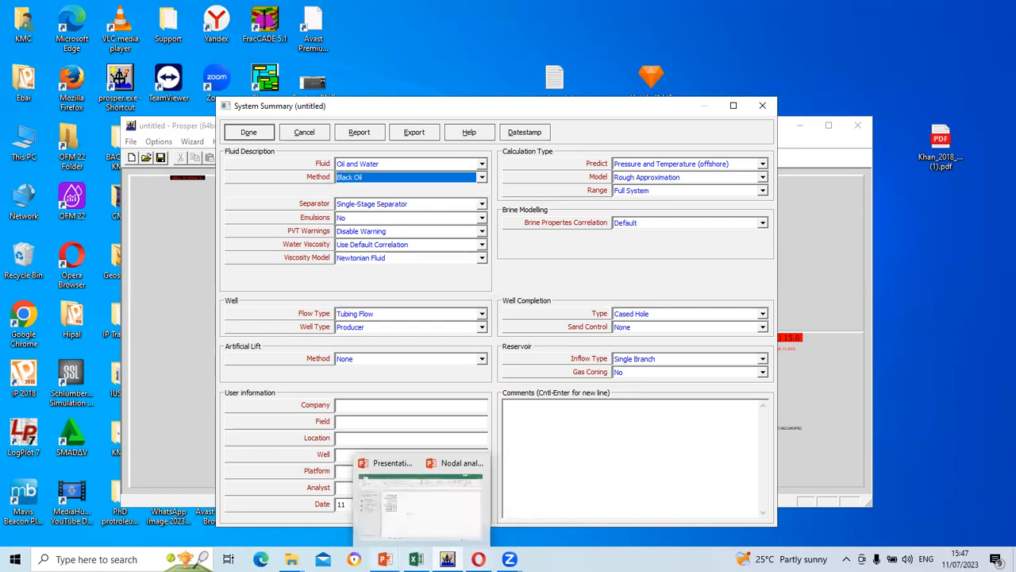
{"action": "mouse_move", "coordinate": [384, 559]}
{"action": "left_click", "coordinate": [334, 496]}
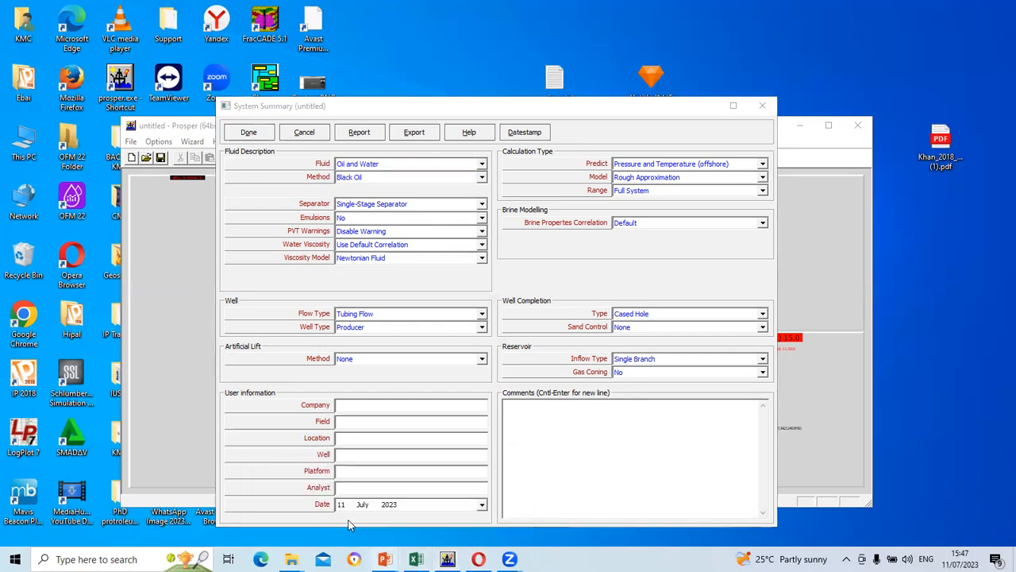
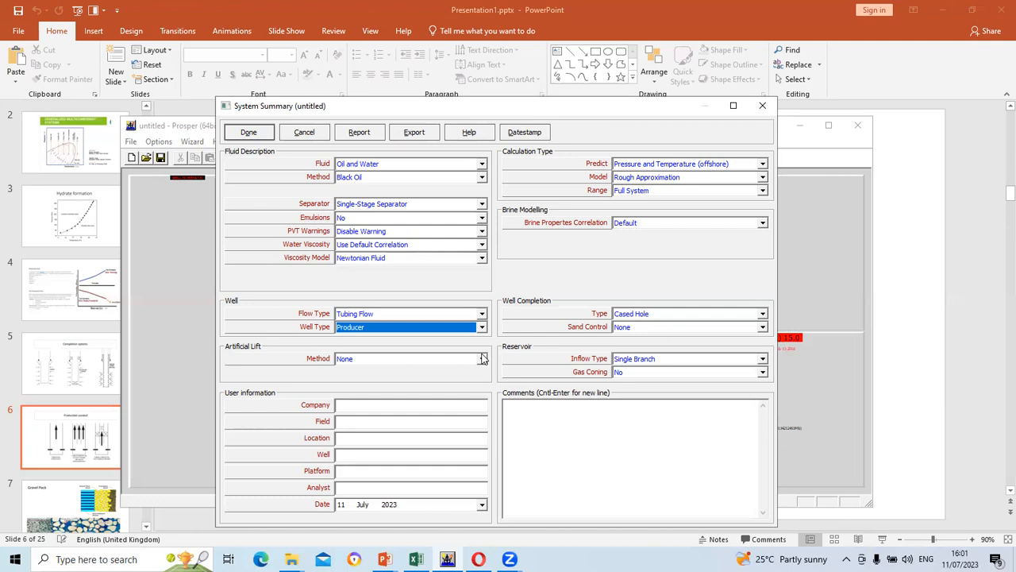
Review the artificial lift method options, leaving artificial lift at None
{"action": "left_click", "coordinate": [482, 359]}
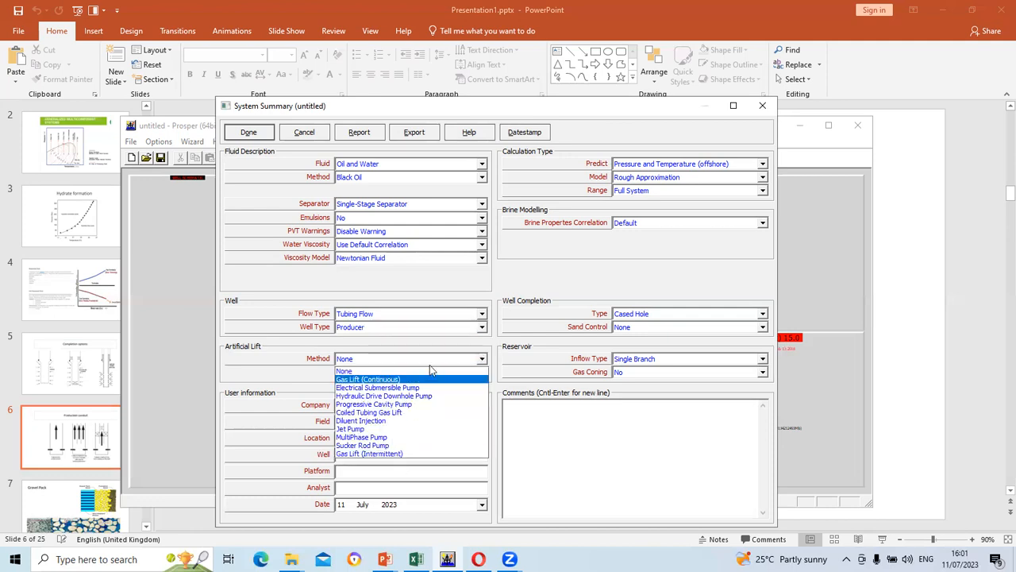
{"action": "left_click", "coordinate": [474, 360]}
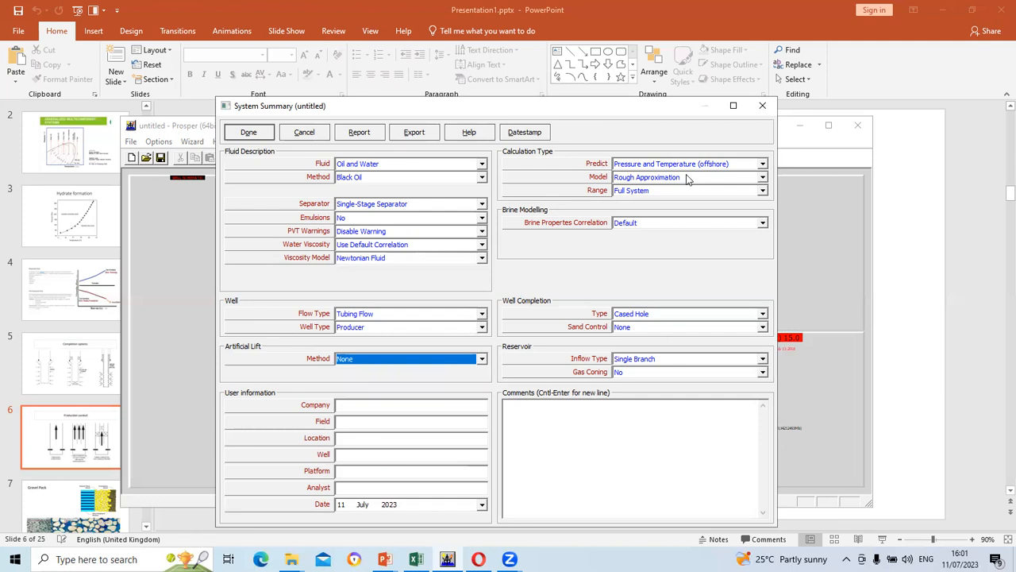
{"action": "left_click", "coordinate": [762, 177]}
Compare the Predict options, including Pressure and Temperature (on land), then settle on Pressure only
{"action": "left_click", "coordinate": [762, 163]}
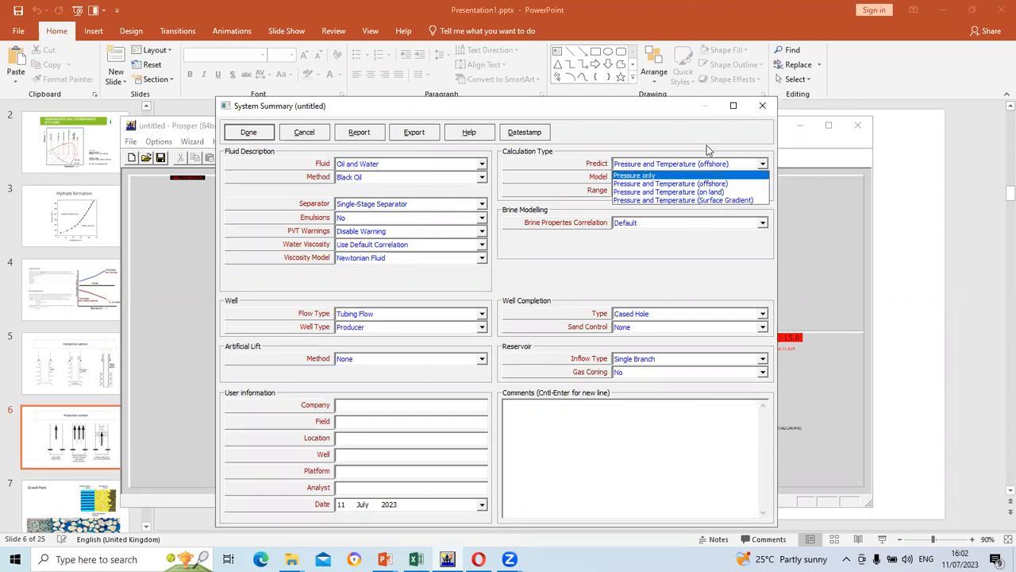
{"action": "left_click", "coordinate": [678, 175]}
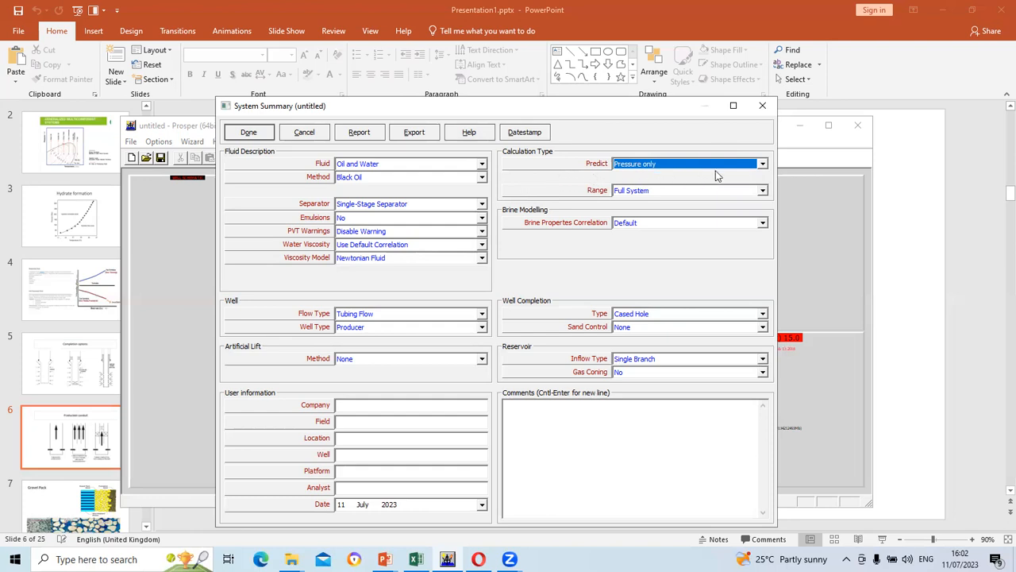
{"action": "left_click", "coordinate": [762, 164]}
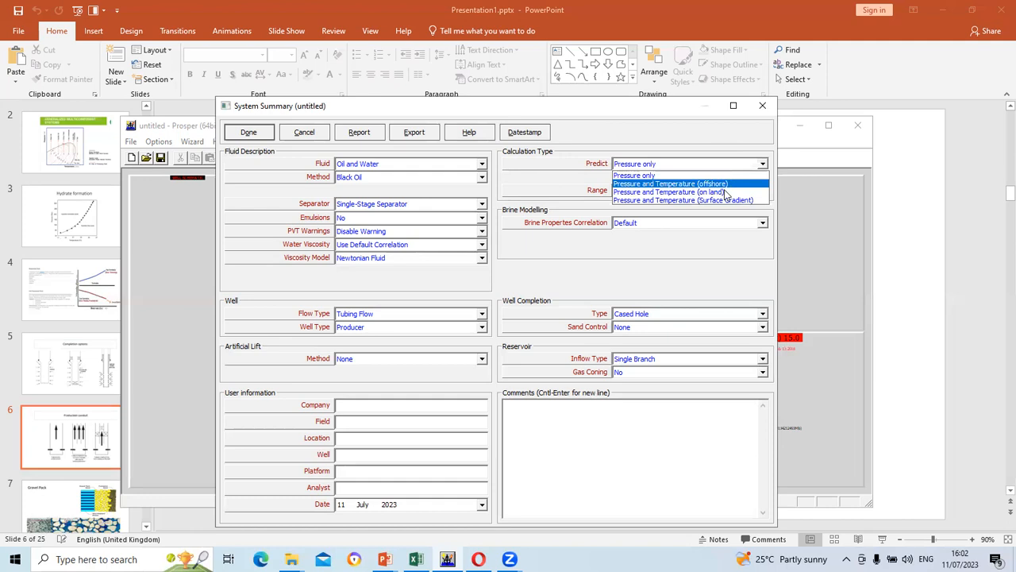
{"action": "left_click", "coordinate": [726, 193]}
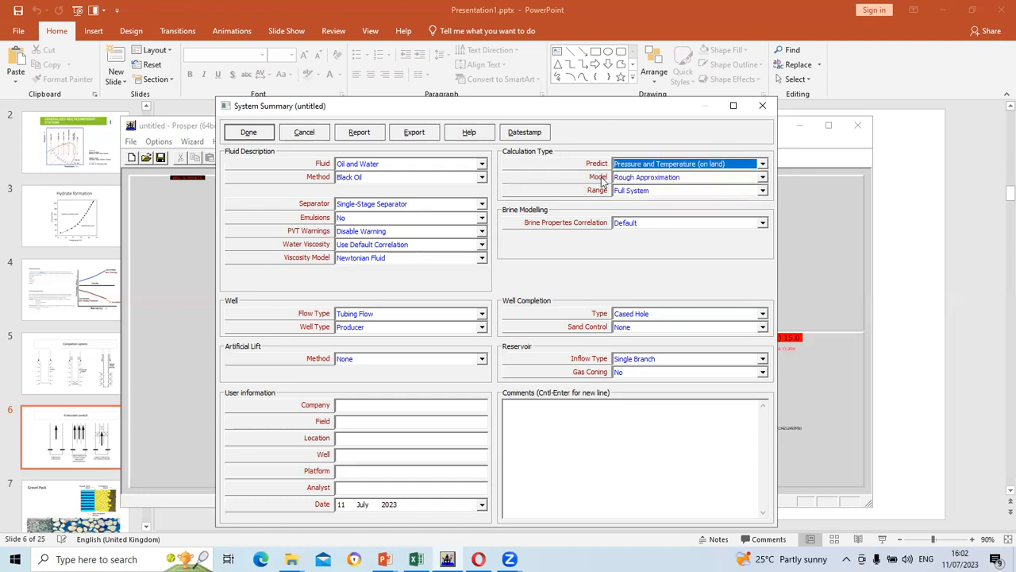
{"action": "left_click", "coordinate": [763, 164]}
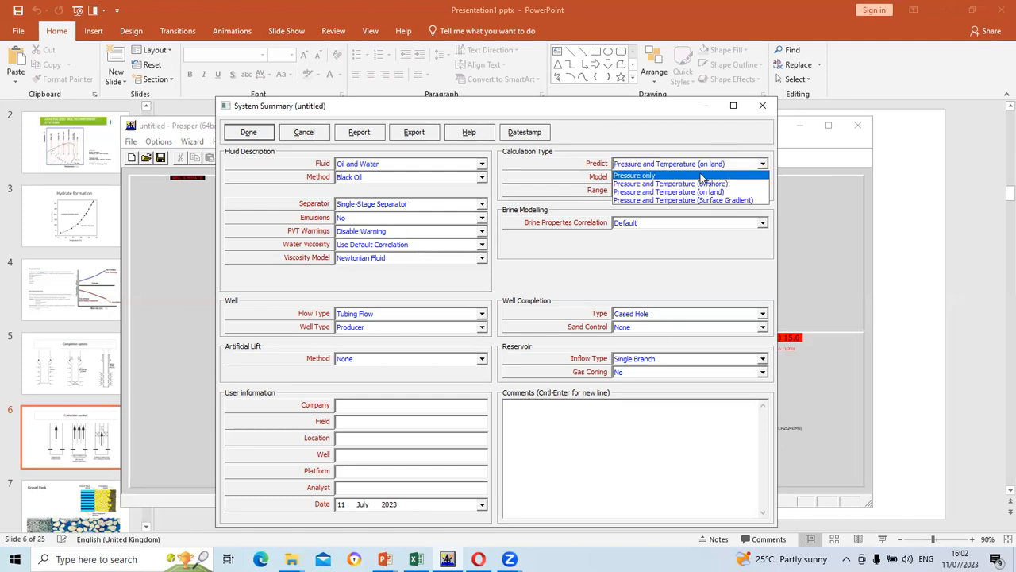
{"action": "left_click", "coordinate": [702, 176]}
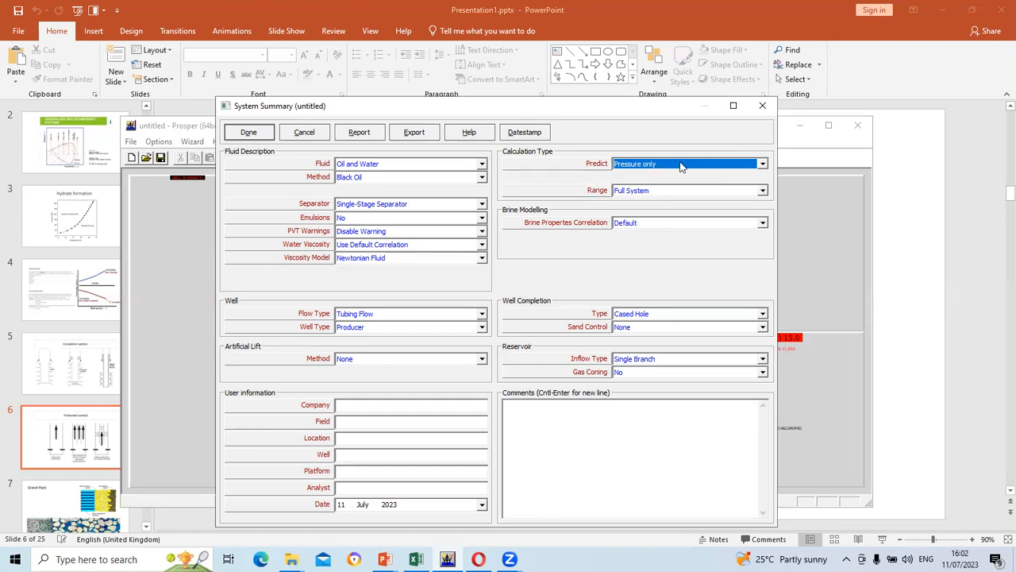
{"action": "left_click", "coordinate": [249, 133]}
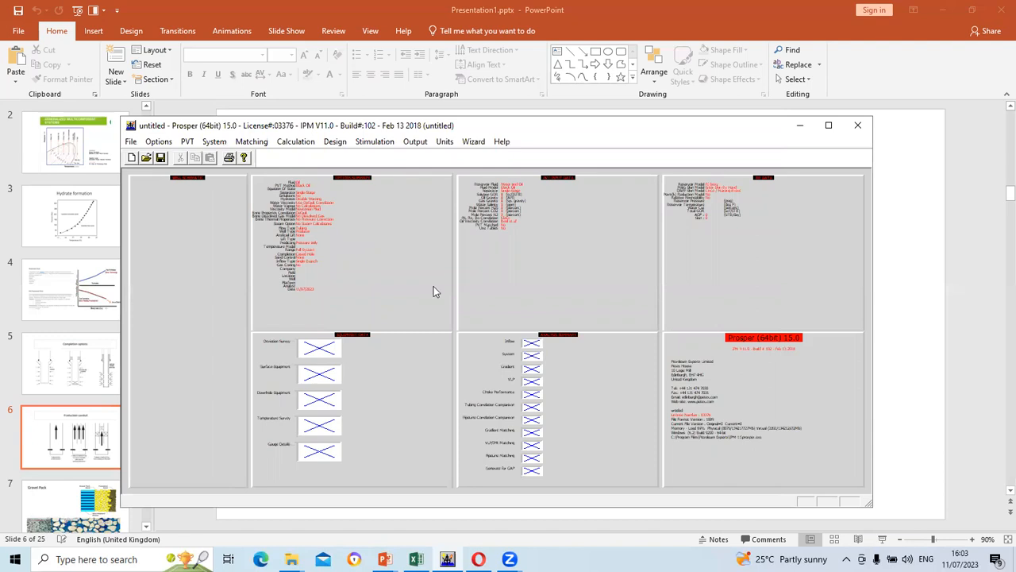
{"action": "left_click", "coordinate": [322, 426]}
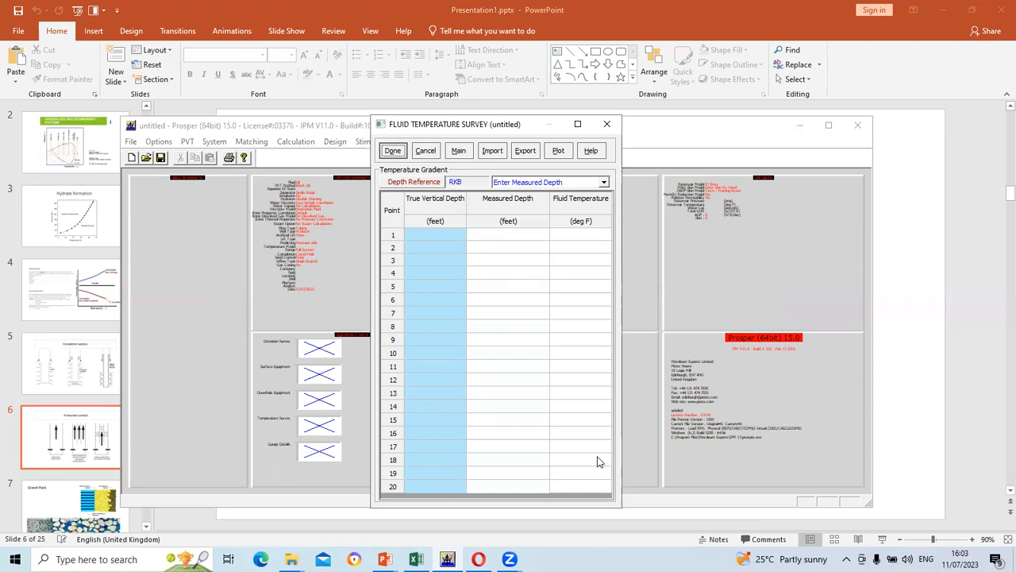
{"action": "left_click", "coordinate": [604, 124]}
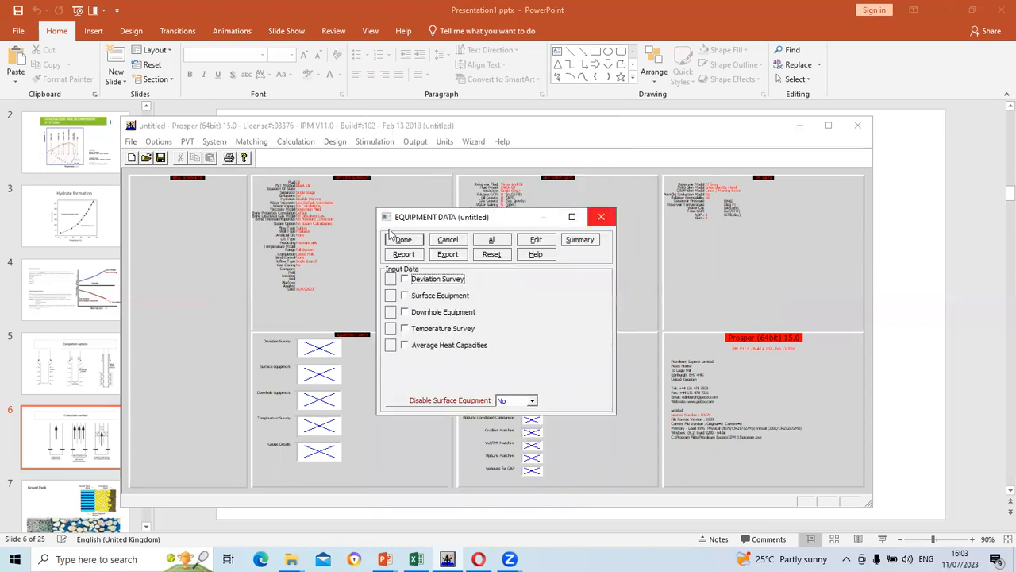
{"action": "left_click", "coordinate": [441, 240]}
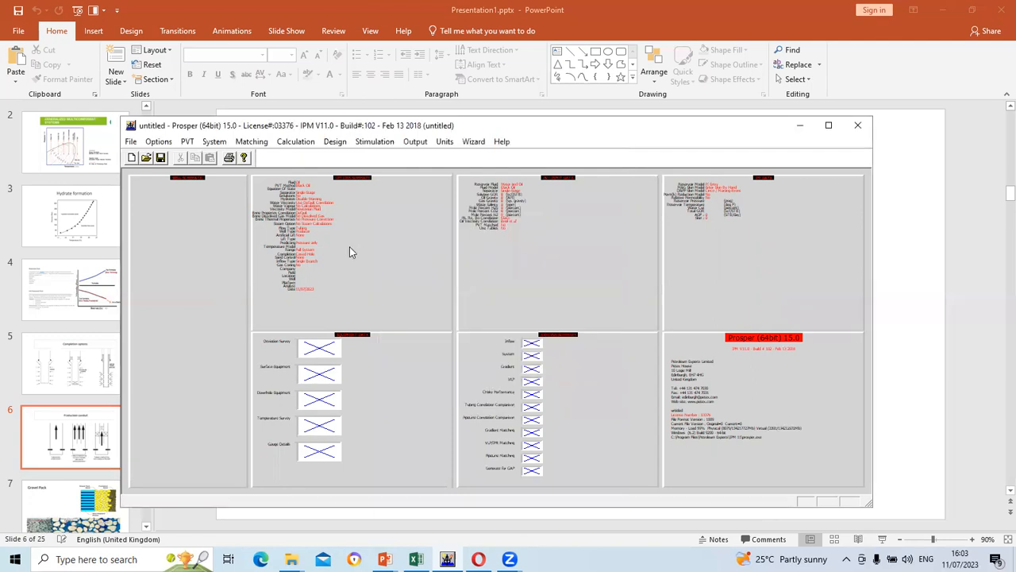
{"action": "double_click", "coordinate": [349, 251]}
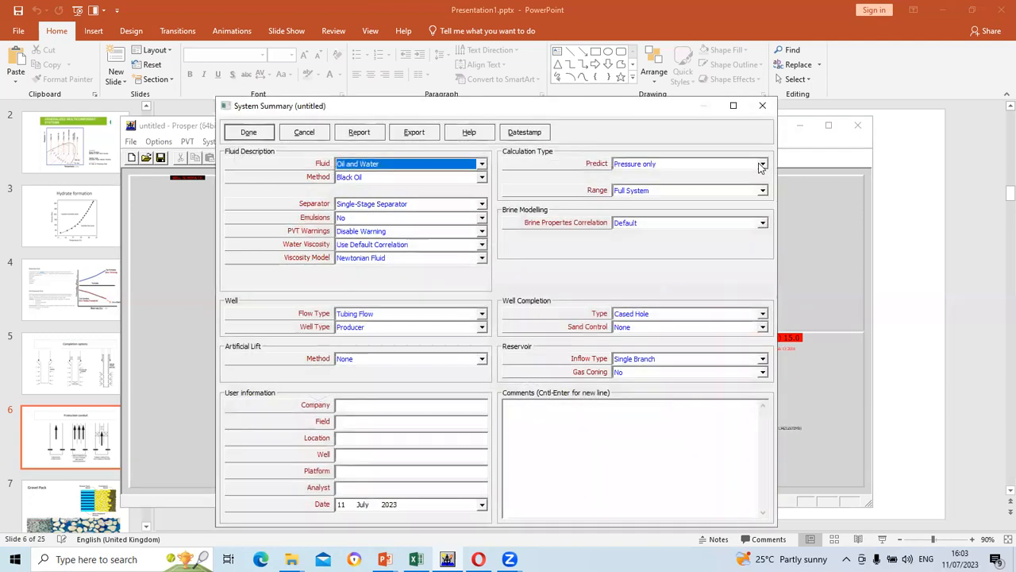
Predict Pressure and Temperature (on land), confirm the prompt, and keep the Rough Approximation model
{"action": "left_click", "coordinate": [761, 165]}
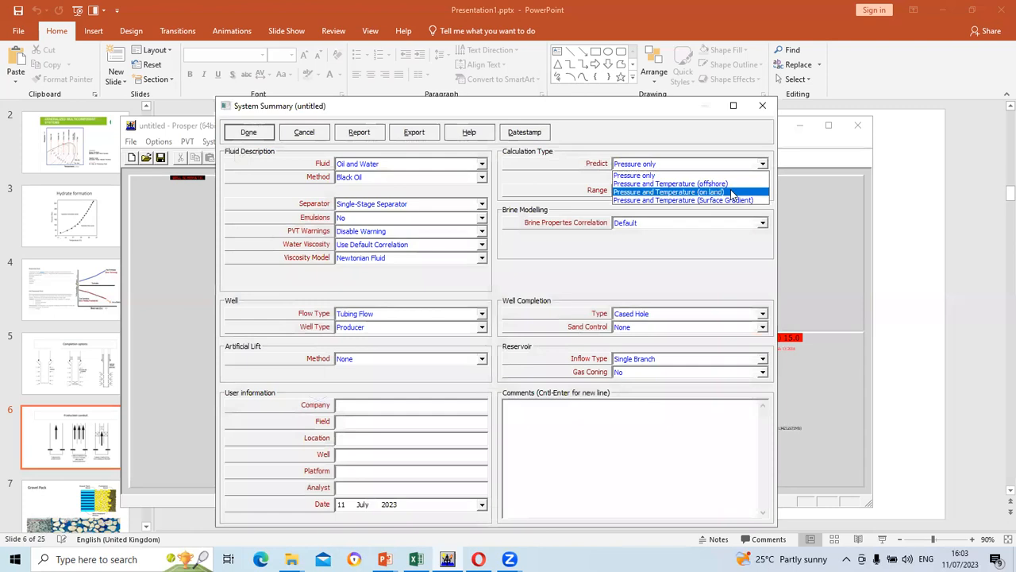
{"action": "left_click", "coordinate": [732, 193]}
{"action": "left_click", "coordinate": [236, 133]}
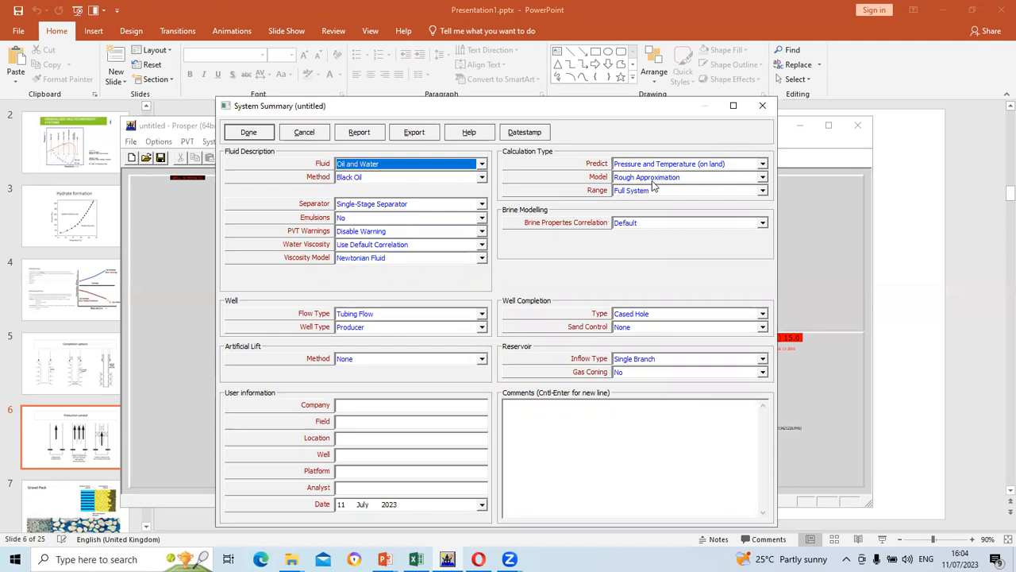
{"action": "left_click", "coordinate": [760, 178]}
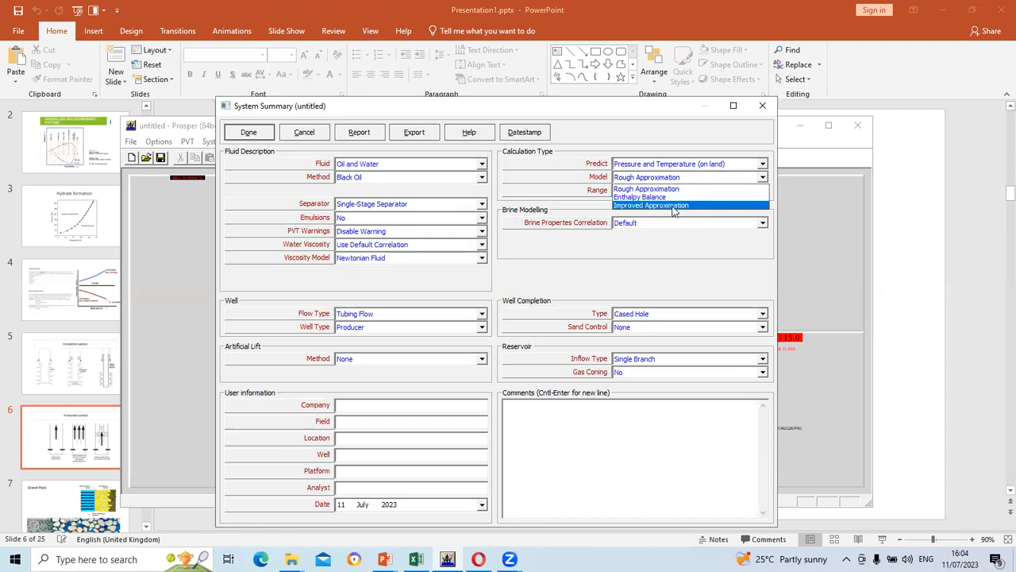
{"action": "left_click", "coordinate": [762, 177]}
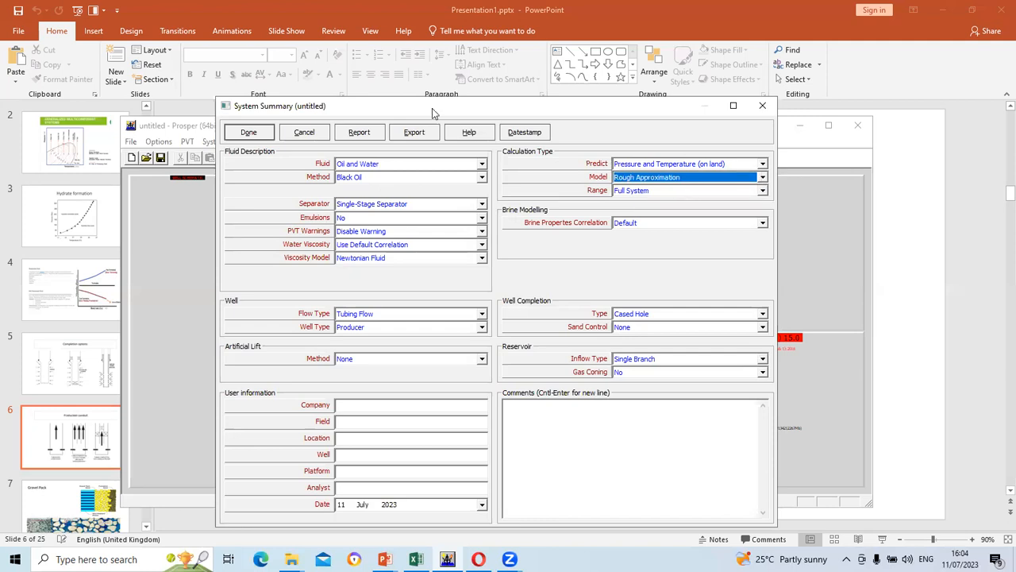
Reposition the System Summary, keeping Default brine correlation and Cased Hole completion
{"action": "left_click_drag", "start_coordinate": [432, 115], "coordinate": [615, 111]}
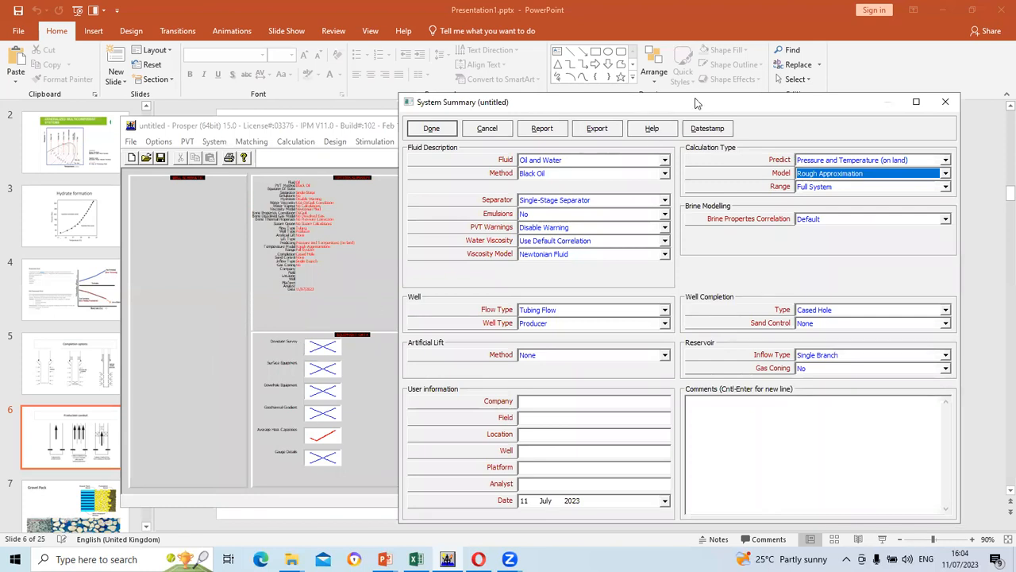
{"action": "left_click_drag", "start_coordinate": [696, 103], "coordinate": [504, 68]}
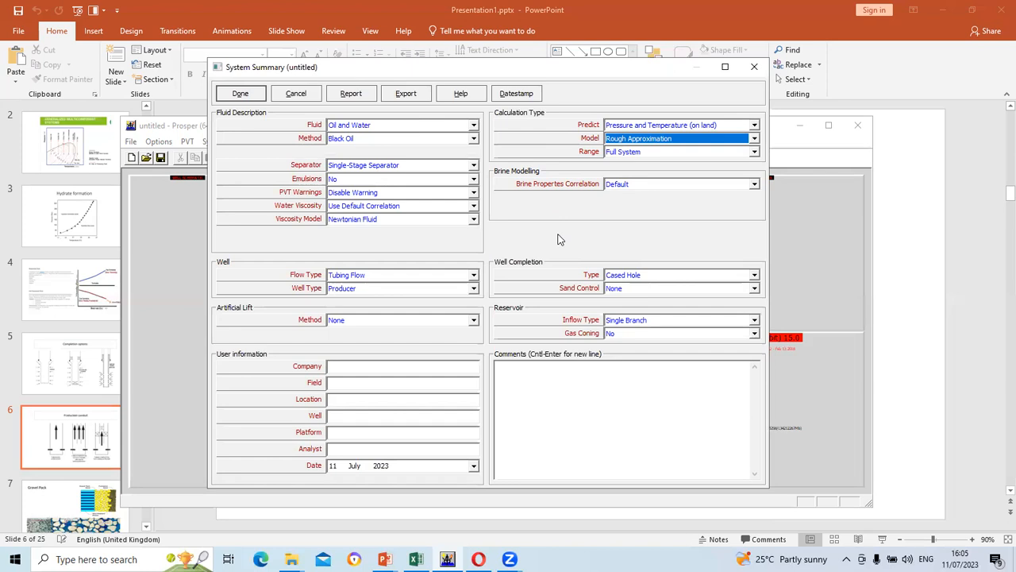
{"action": "left_click", "coordinate": [755, 185]}
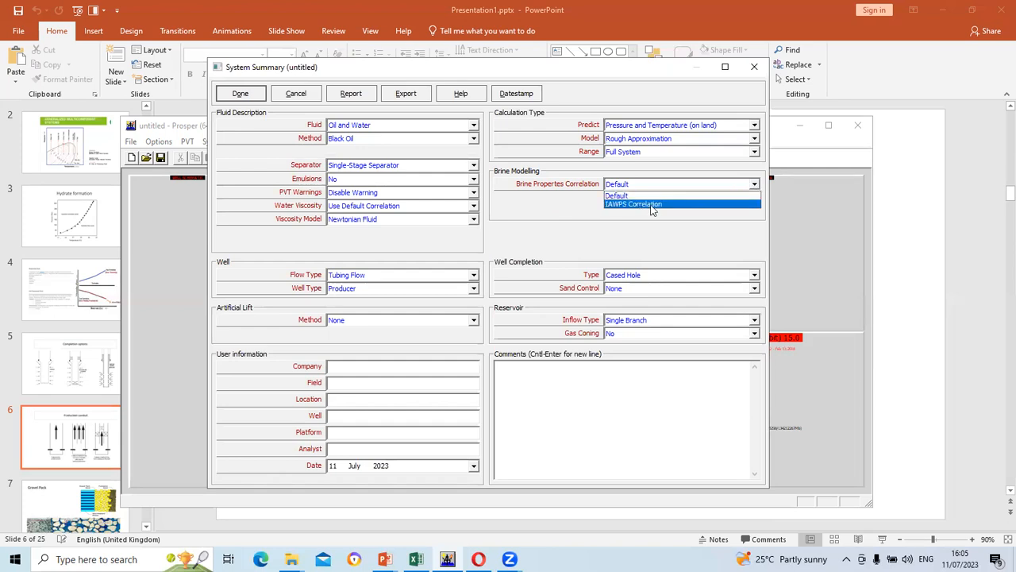
{"action": "left_click", "coordinate": [754, 185]}
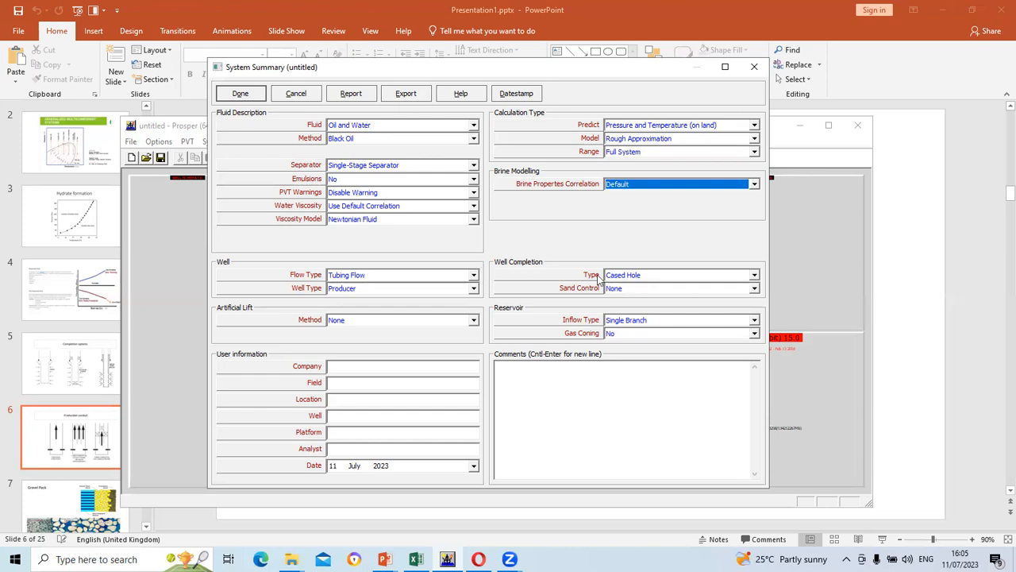
{"action": "left_click", "coordinate": [754, 275]}
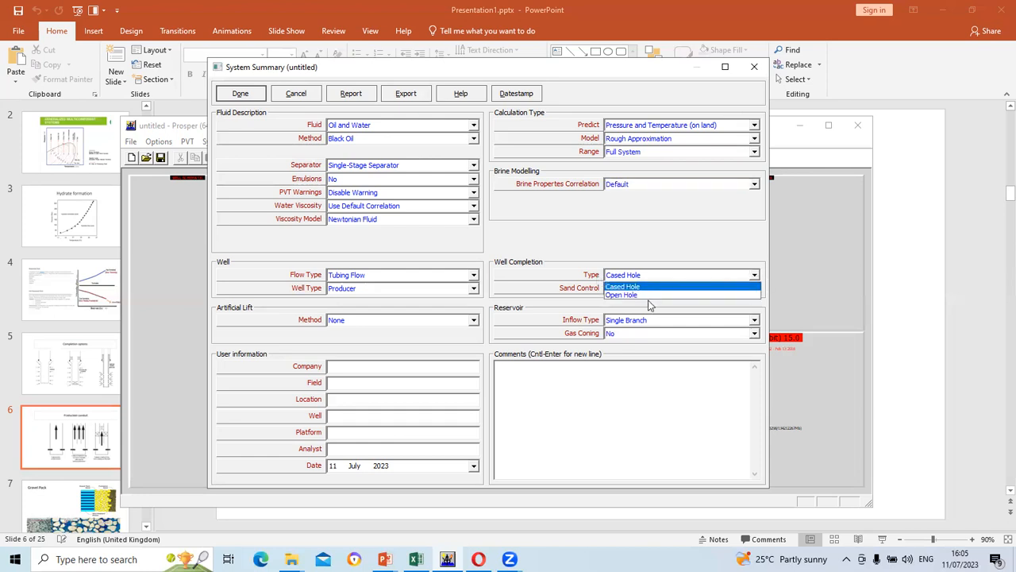
{"action": "left_click", "coordinate": [757, 273]}
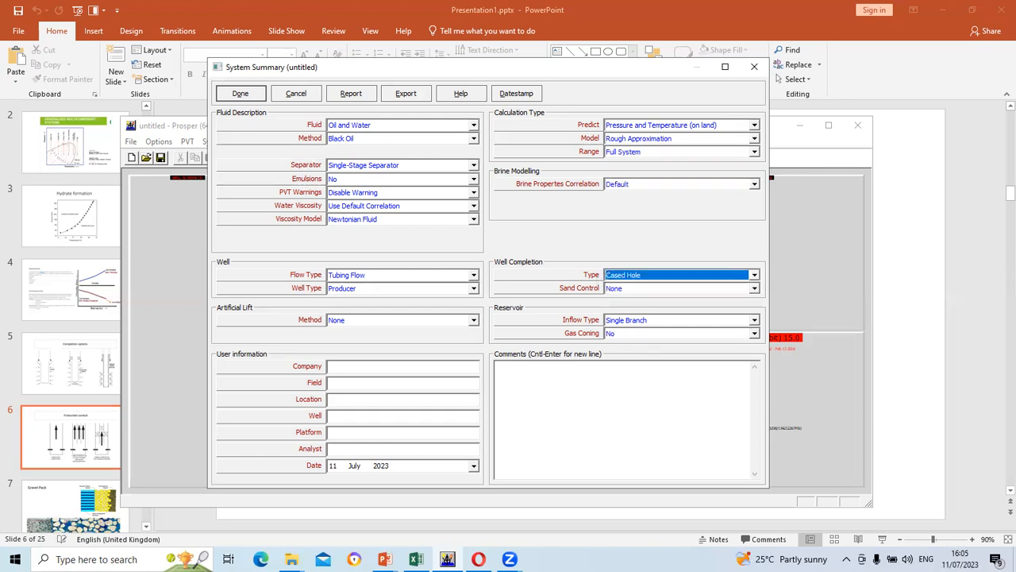
Bring the PowerPoint presentation forward to the Newtonian versus non-Newtonian viscosity slide
{"action": "left_click", "coordinate": [385, 557]}
{"action": "left_click", "coordinate": [379, 520]}
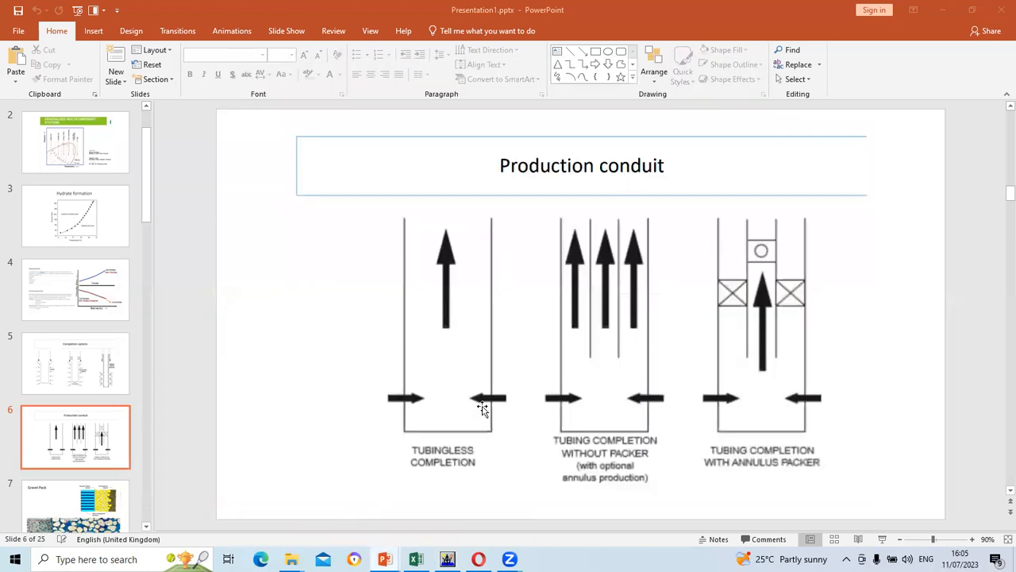
{"action": "scroll", "coordinate": [553, 373], "scroll_direction": "up", "scroll_amount": 2}
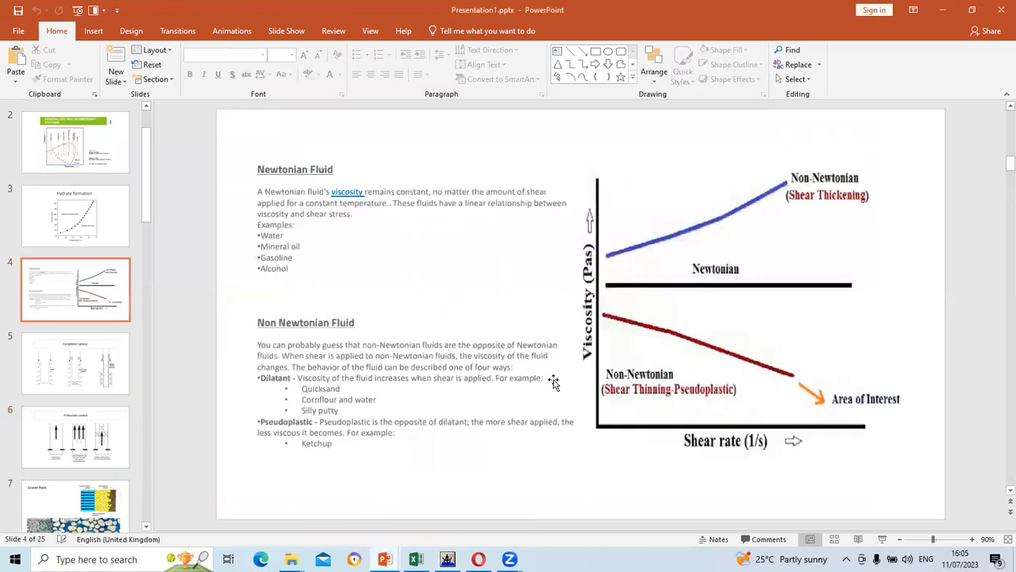
{"action": "scroll", "coordinate": [553, 381], "scroll_direction": "down", "scroll_amount": 1}
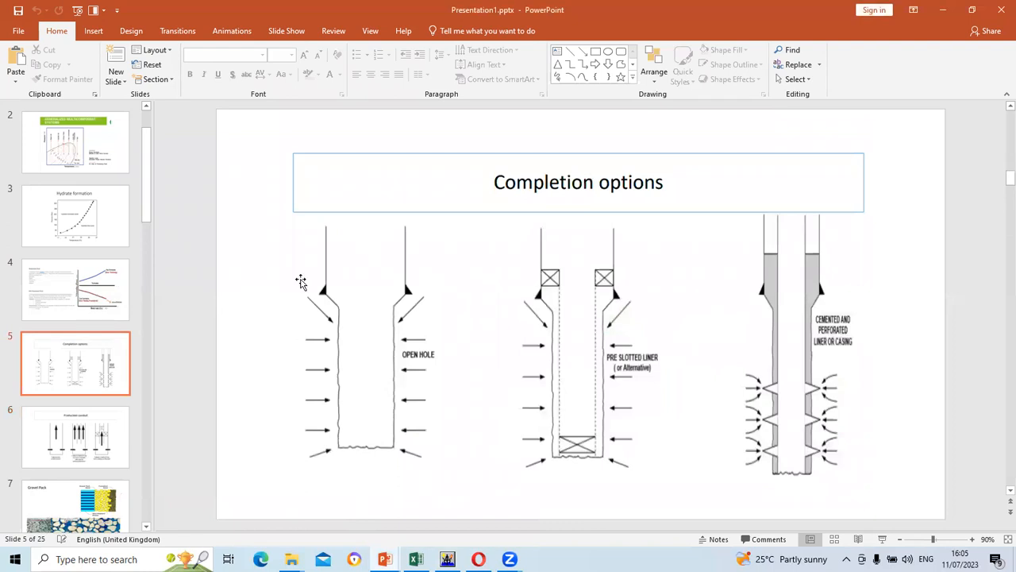
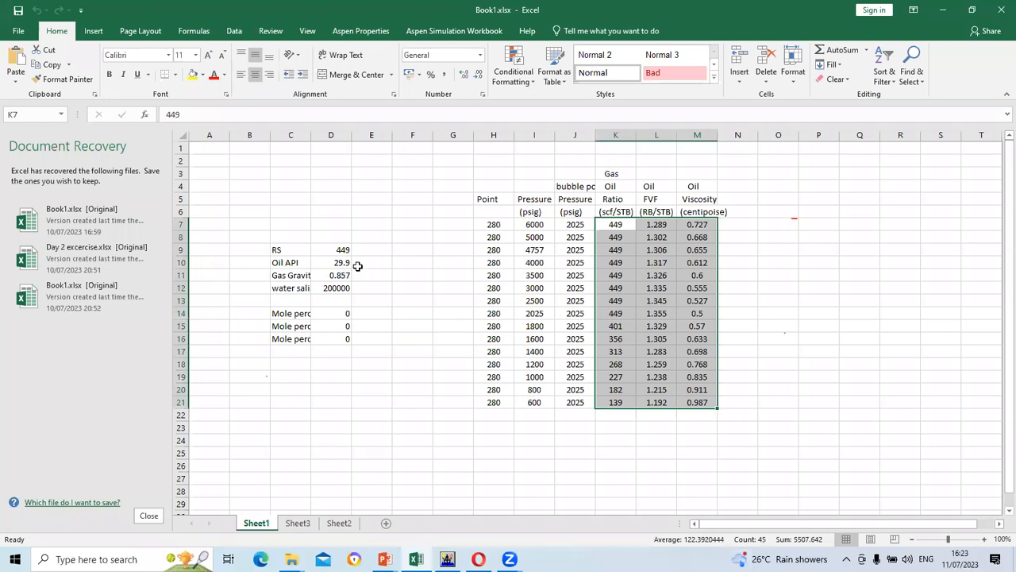
Enter Solution GOR 449 and Oil Gravity 29.9 in the PVT Input Data
{"action": "left_click", "coordinate": [448, 559]}
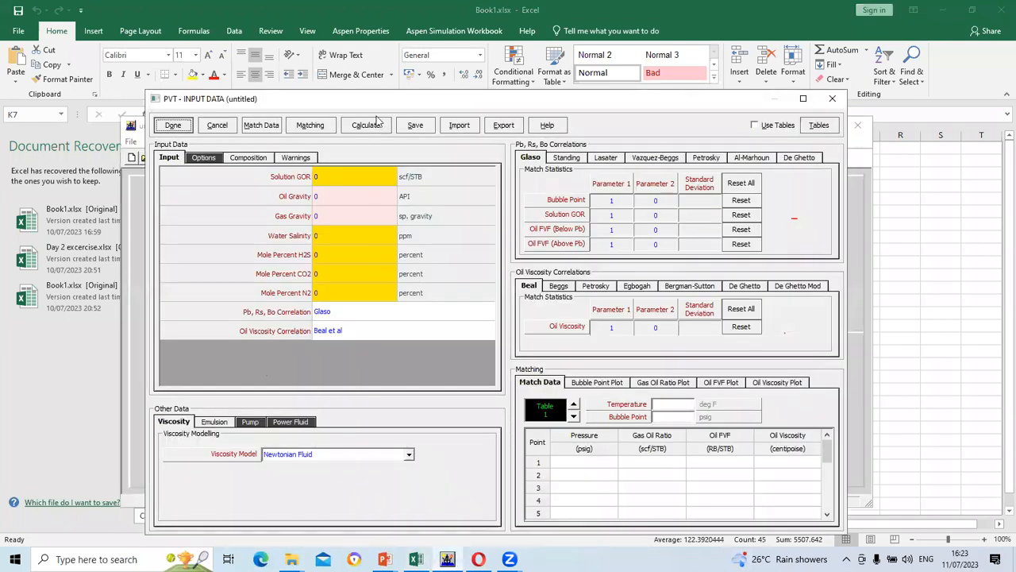
{"action": "left_click", "coordinate": [352, 175]}
{"action": "key", "text": "BackSpace"}
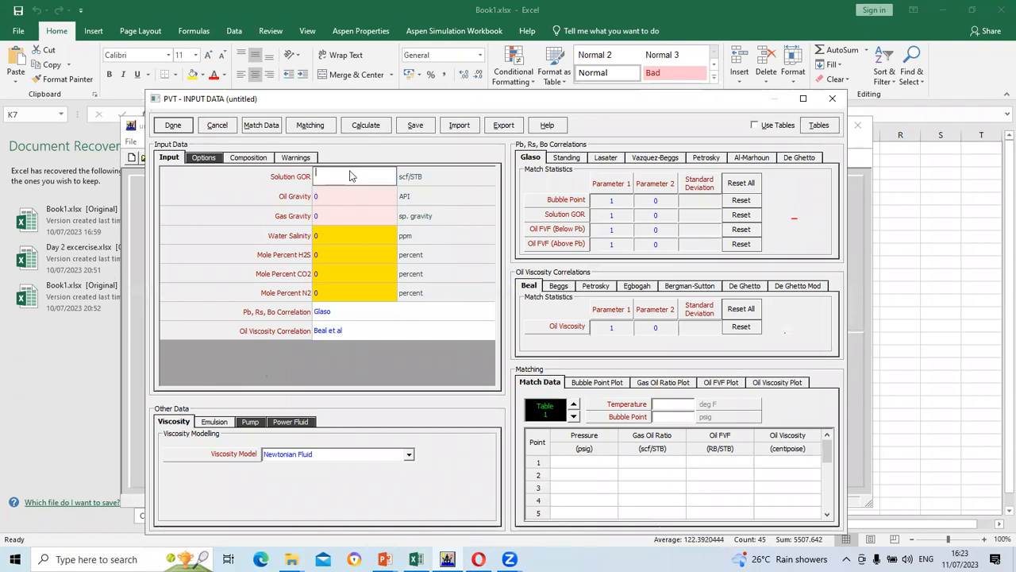
{"action": "type", "text": "449"}
{"action": "left_click", "coordinate": [346, 194]}
{"action": "key", "text": "BackSpace"}
{"action": "type", "text": "29.9"}
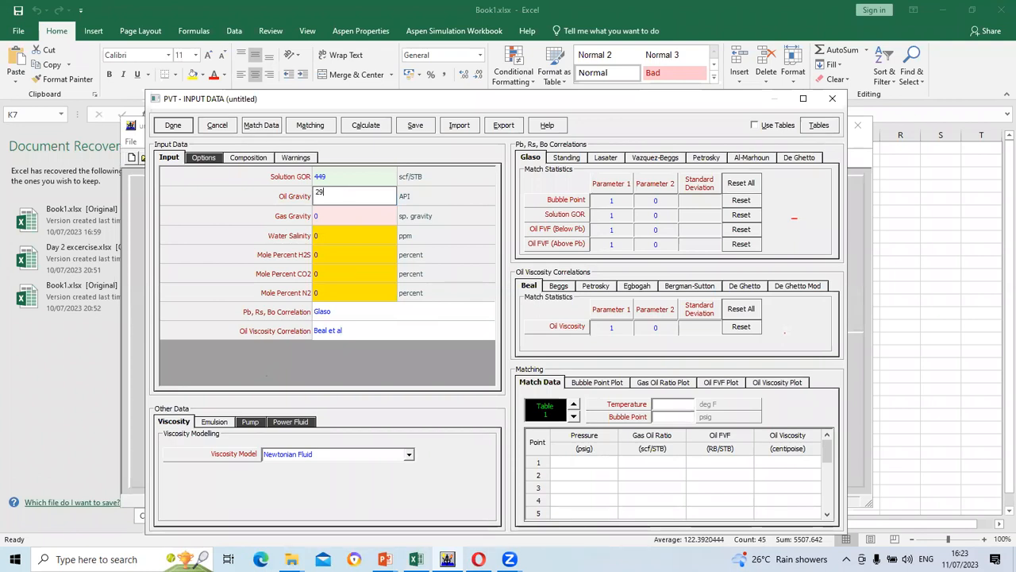
{"action": "left_click", "coordinate": [337, 216]}
Set Gas Gravity to 0.857 after checking the spreadsheet, and clear Water Salinity
{"action": "key", "text": "BackSpace"}
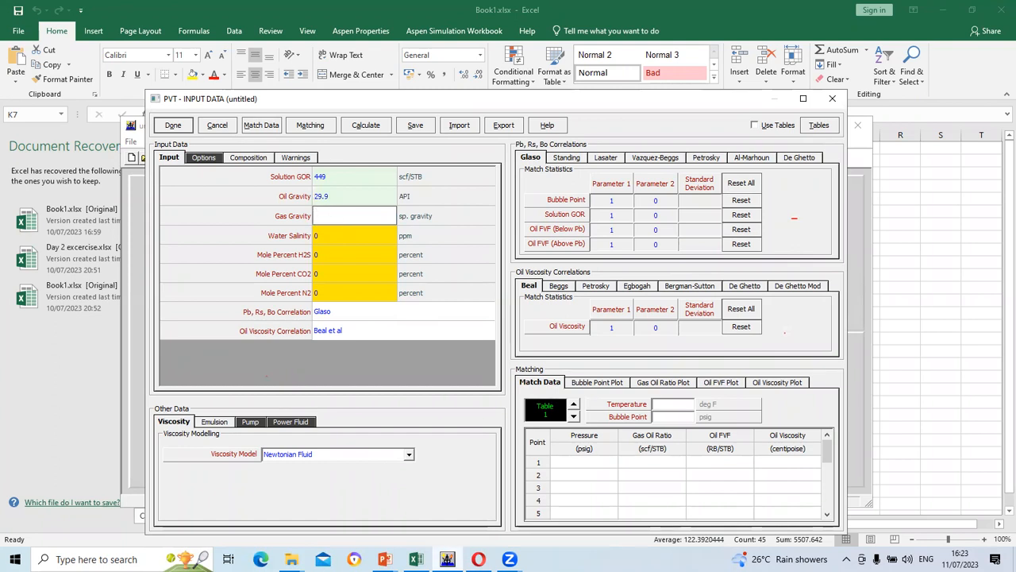
{"action": "left_click", "coordinate": [419, 501]}
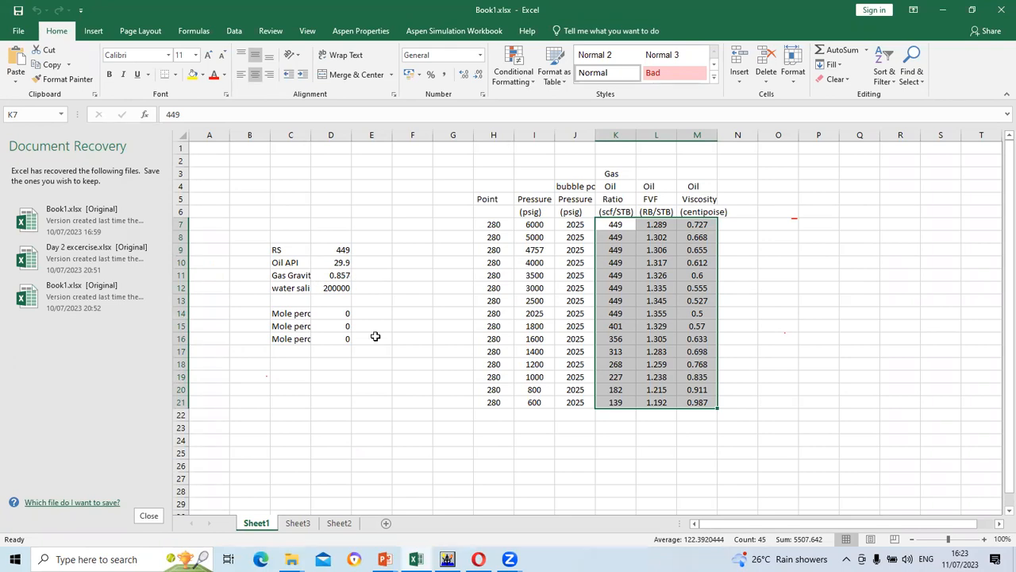
{"action": "left_click", "coordinate": [447, 559]}
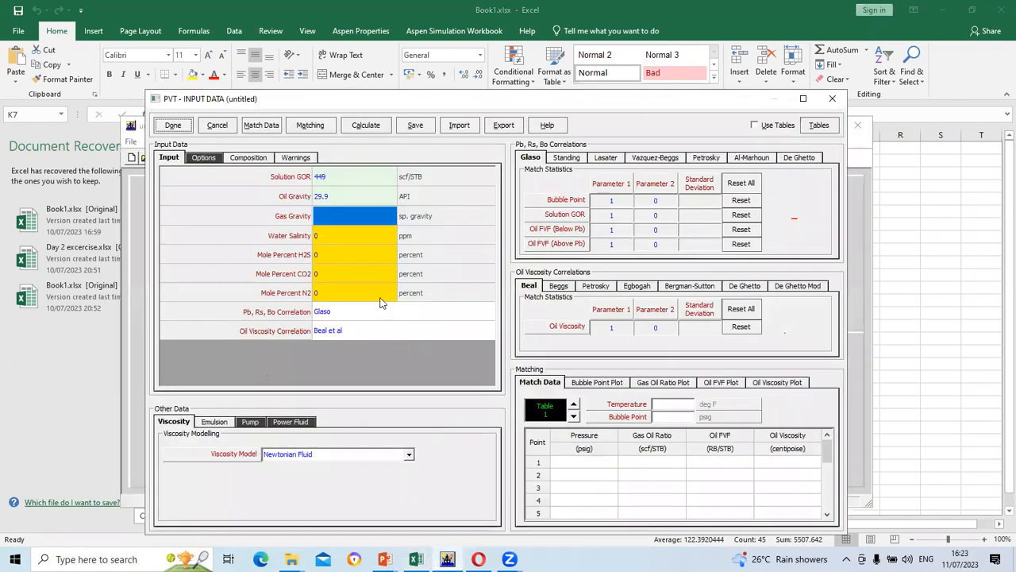
{"action": "left_click", "coordinate": [335, 213]}
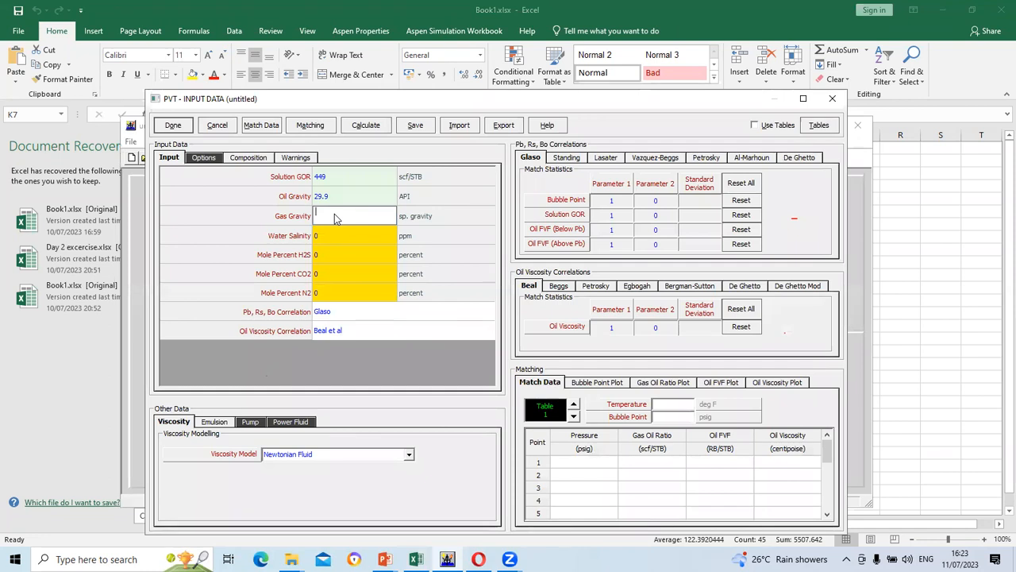
{"action": "type", "text": "0.857"}
{"action": "key", "text": "Tab"}
{"action": "key", "text": "BackSpace"}
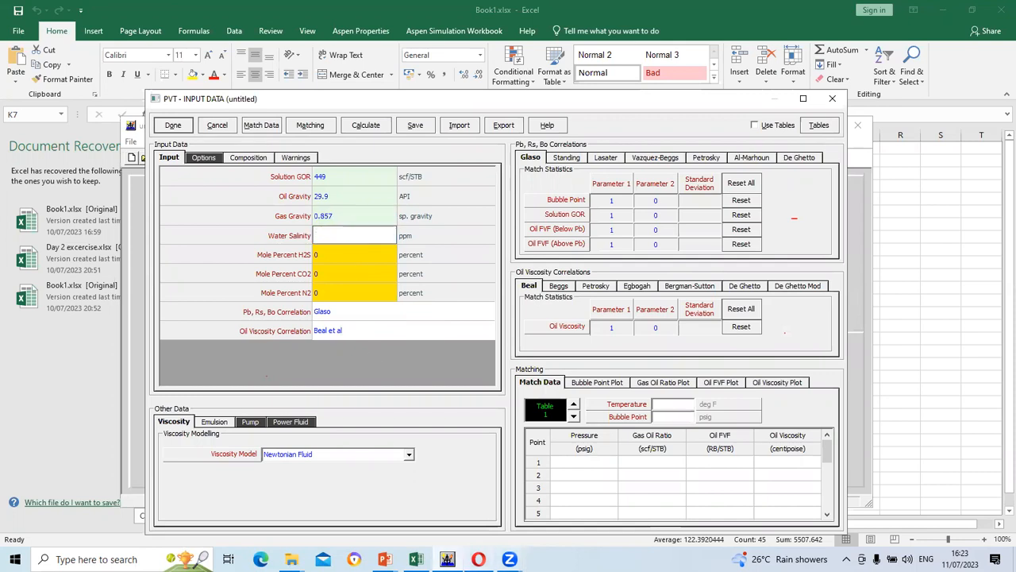
{"action": "left_click", "coordinate": [416, 559]}
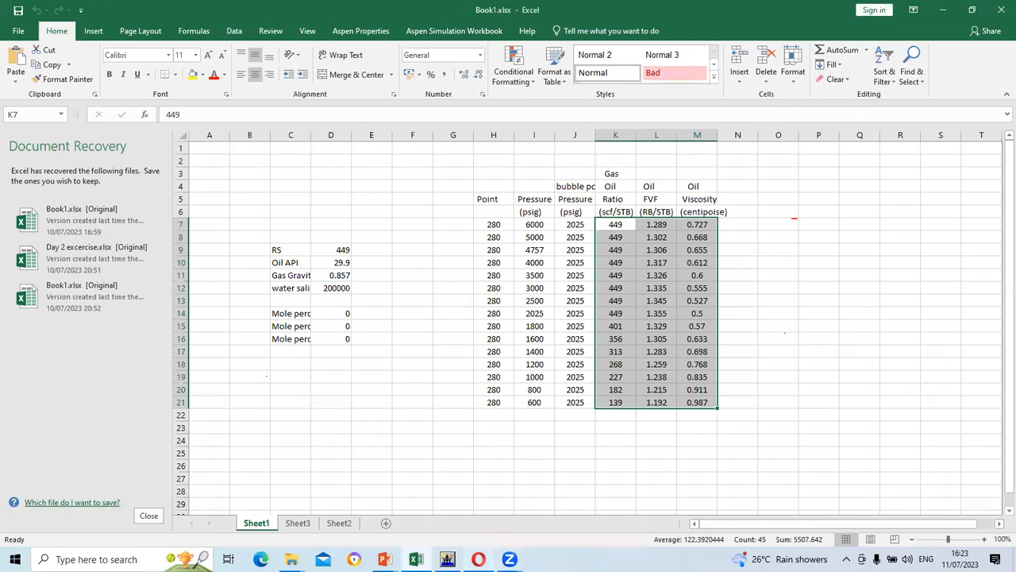
Enter a Water Salinity of 200000 in the PVT input data
{"action": "mouse_move", "coordinate": [448, 559]}
{"action": "left_click", "coordinate": [409, 468]}
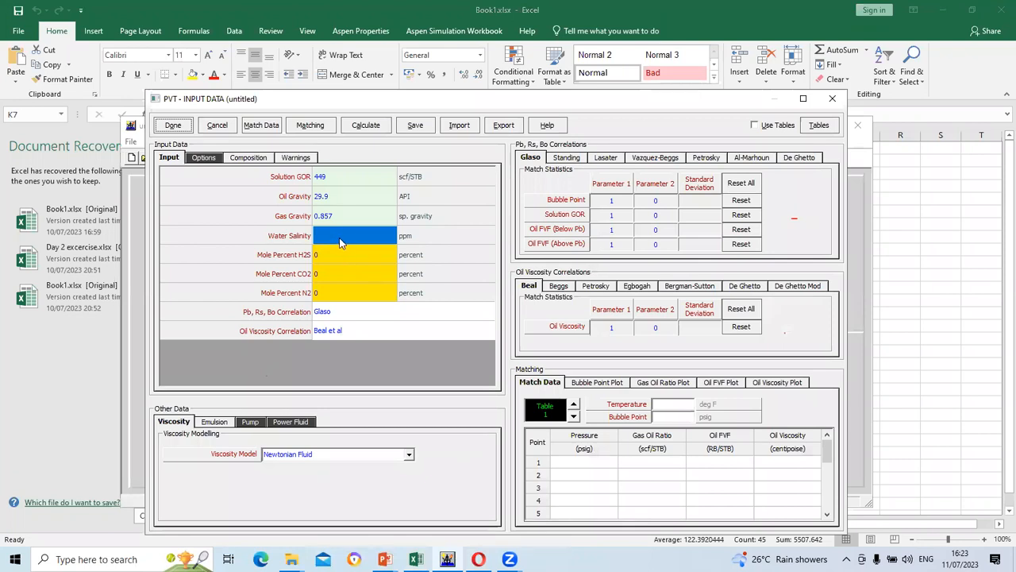
{"action": "left_click", "coordinate": [340, 242]}
{"action": "type", "text": "200"}
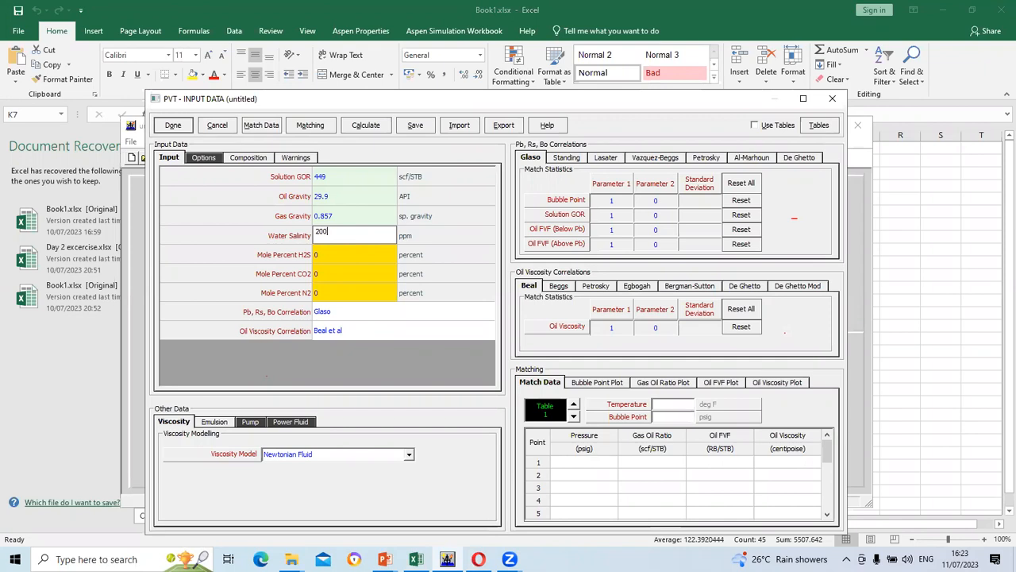
{"action": "type", "text": "000"}
{"action": "left_click", "coordinate": [433, 235]}
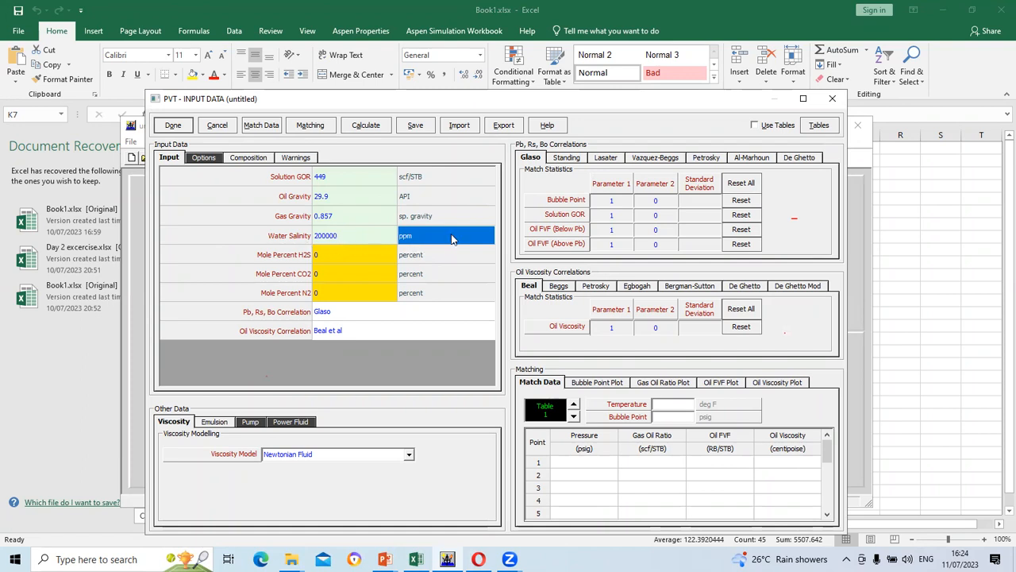
Review the input units: API for oil gravity, gas gravity units, and ppm for salinity
{"action": "left_click", "coordinate": [420, 236]}
{"action": "left_click", "coordinate": [405, 242]}
{"action": "left_click", "coordinate": [489, 241]}
{"action": "left_click_drag", "start_coordinate": [487, 239], "coordinate": [407, 232]}
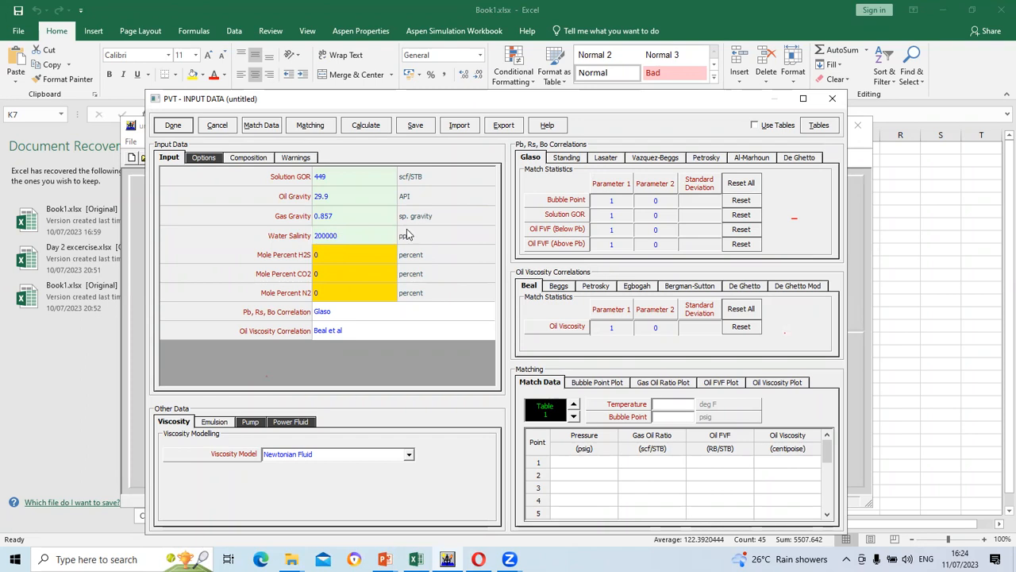
{"action": "left_click", "coordinate": [422, 220]}
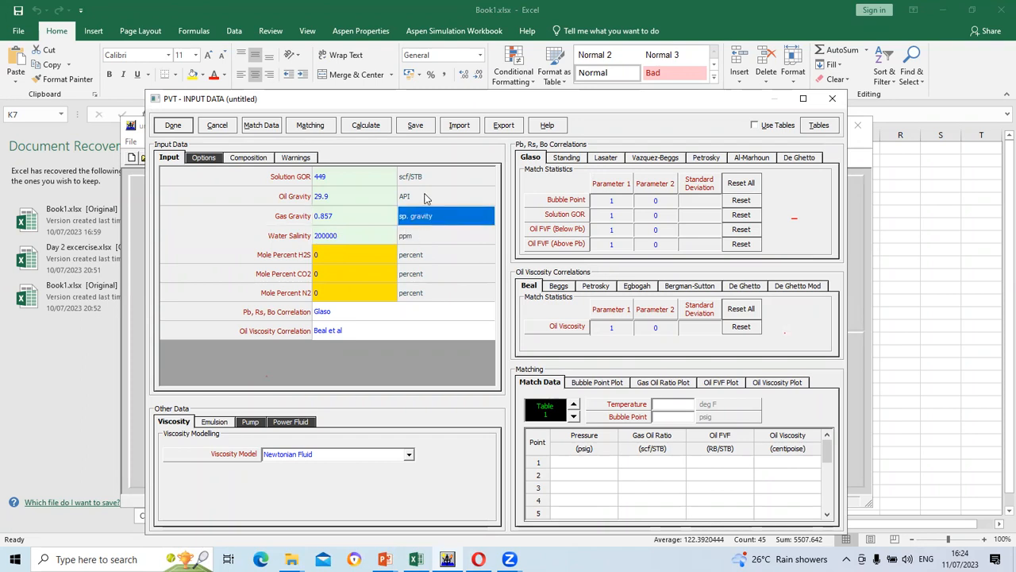
{"action": "left_click", "coordinate": [424, 197]}
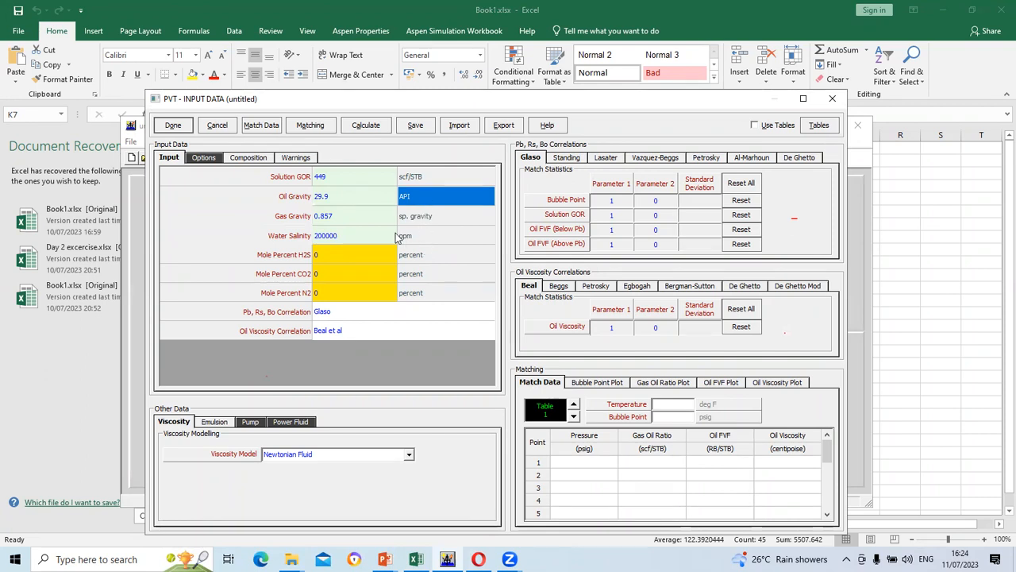
{"action": "left_click", "coordinate": [408, 236]}
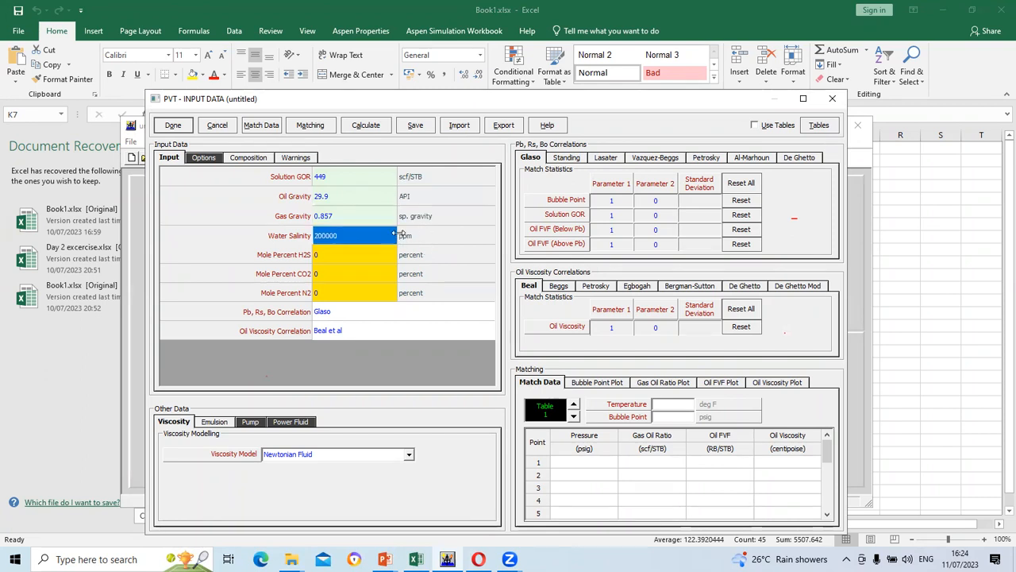
{"action": "left_click", "coordinate": [491, 241]}
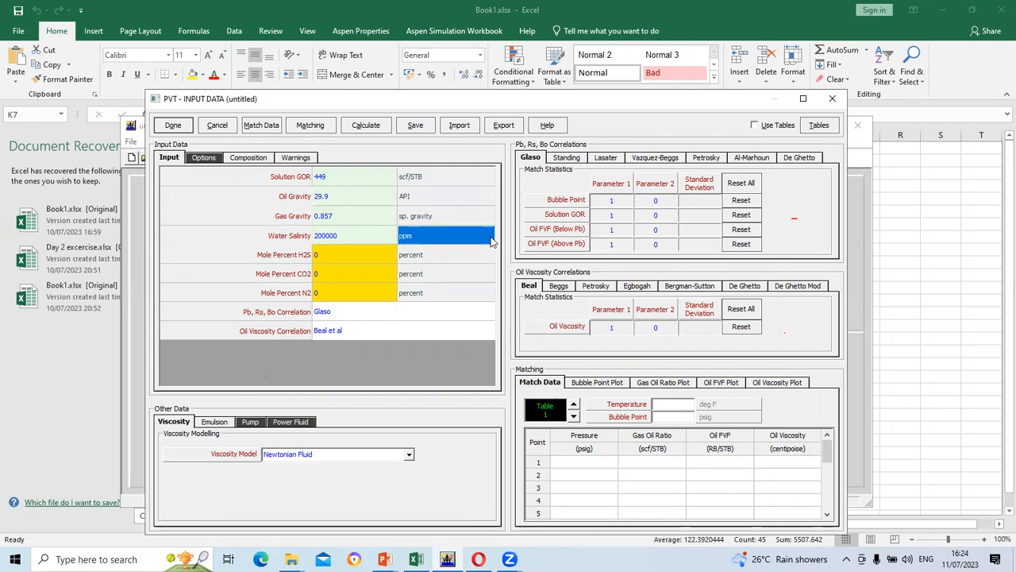
{"action": "left_click", "coordinate": [436, 218]}
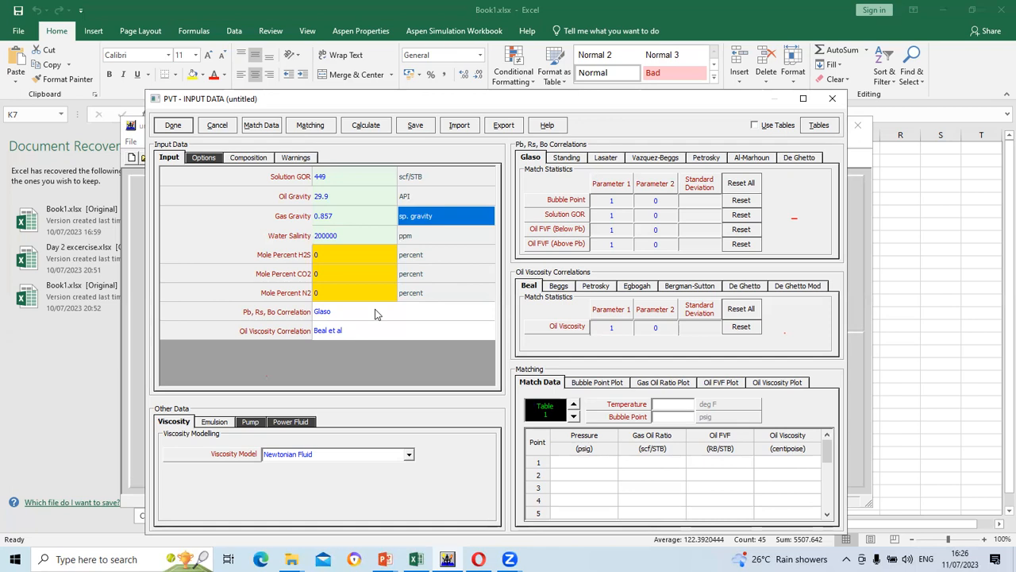
Review the Pb, Rs, Bo correlation options, keep Glaso, and bring up Presentation1
{"action": "left_click", "coordinate": [405, 313]}
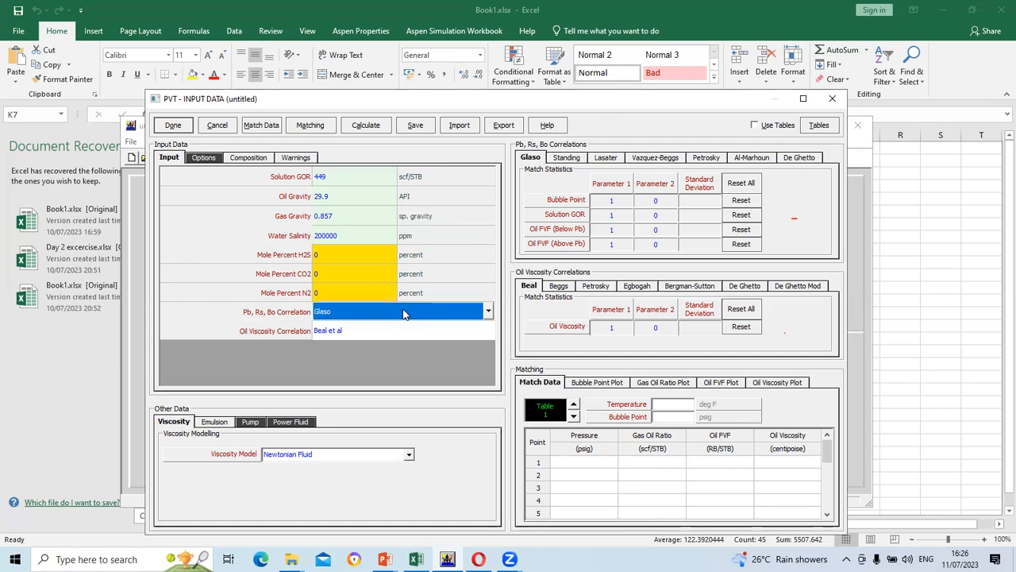
{"action": "left_click", "coordinate": [488, 314]}
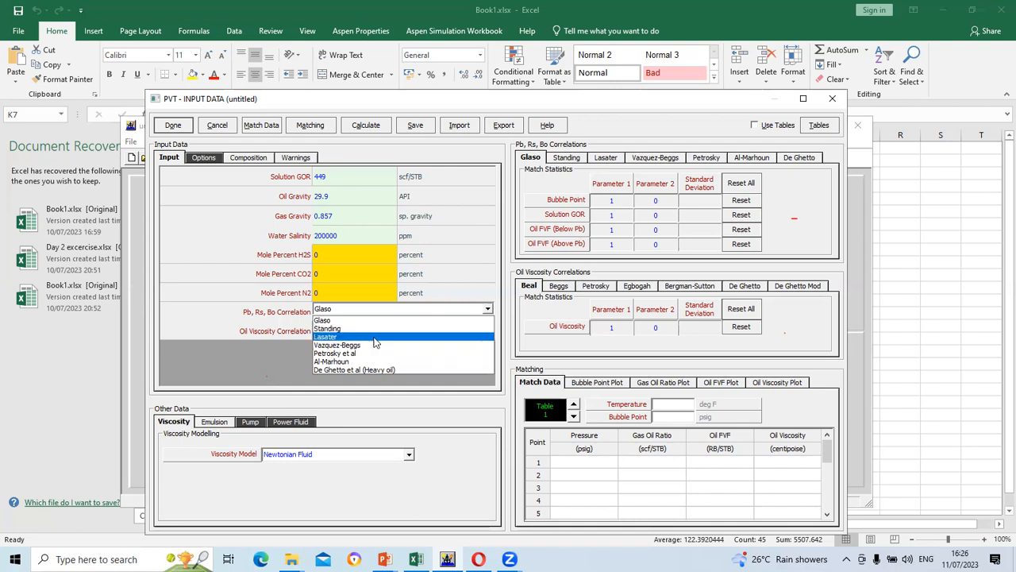
{"action": "left_click", "coordinate": [487, 310]}
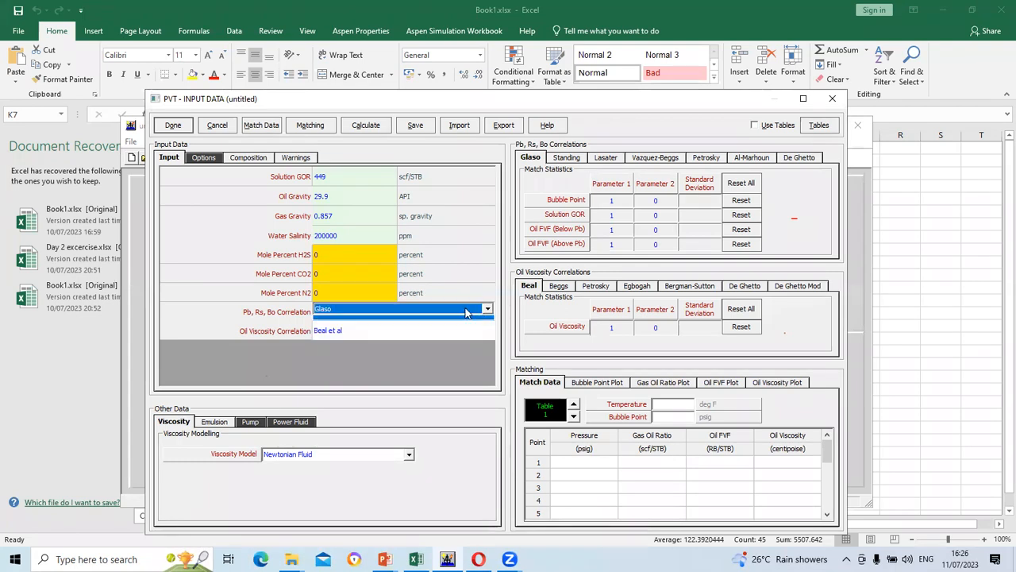
{"action": "left_click", "coordinate": [463, 309]}
{"action": "left_click", "coordinate": [463, 309]}
{"action": "mouse_move", "coordinate": [384, 559]}
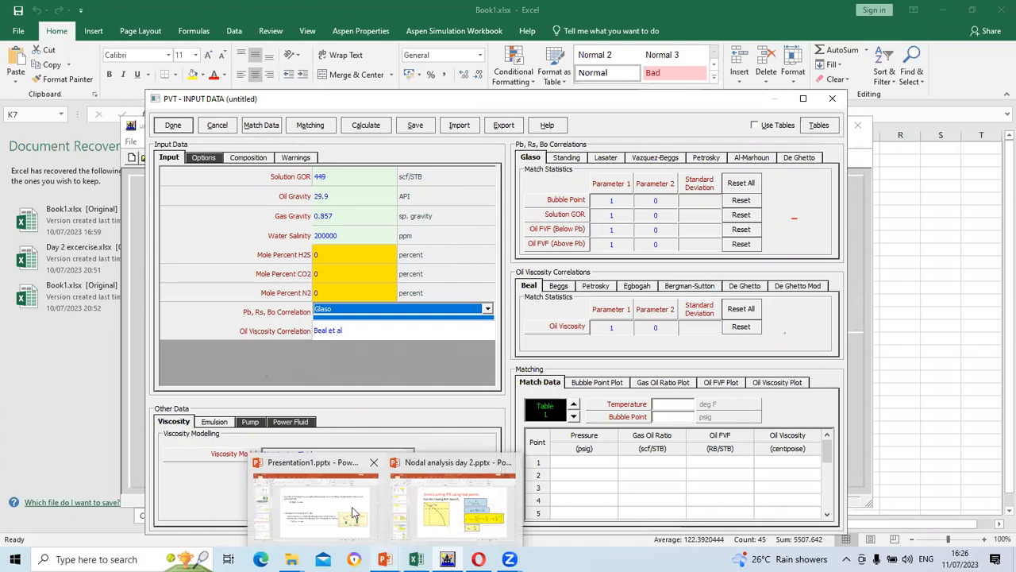
{"action": "left_click", "coordinate": [308, 500]}
Review slides 8–12 on oil gravity and solution GOR, then return to Prosper's PVT input
{"action": "scroll", "coordinate": [512, 385], "scroll_direction": "down", "scroll_amount": 1}
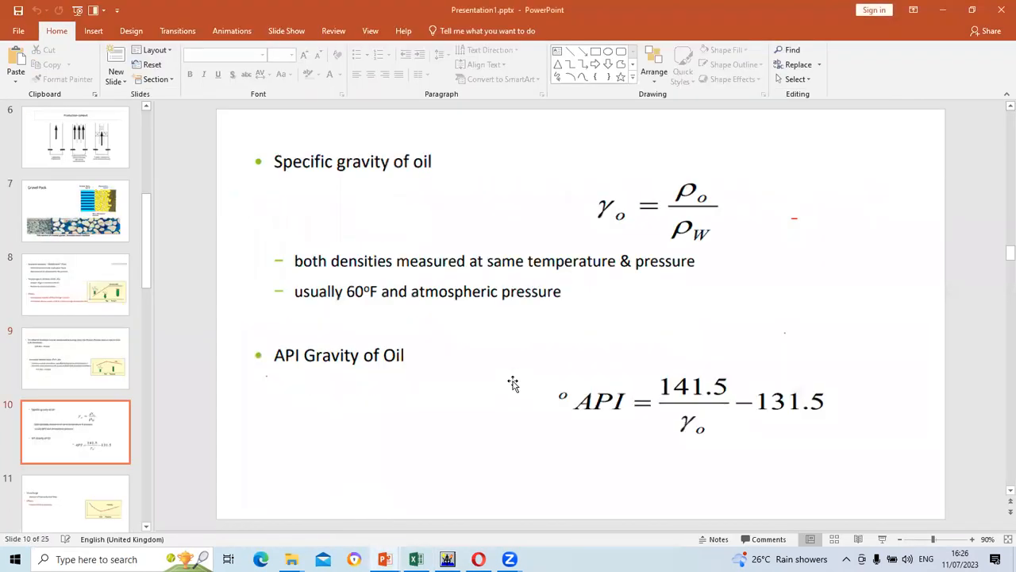
{"action": "scroll", "coordinate": [512, 384], "scroll_direction": "down", "scroll_amount": 2}
{"action": "scroll", "coordinate": [513, 384], "scroll_direction": "up", "scroll_amount": 2}
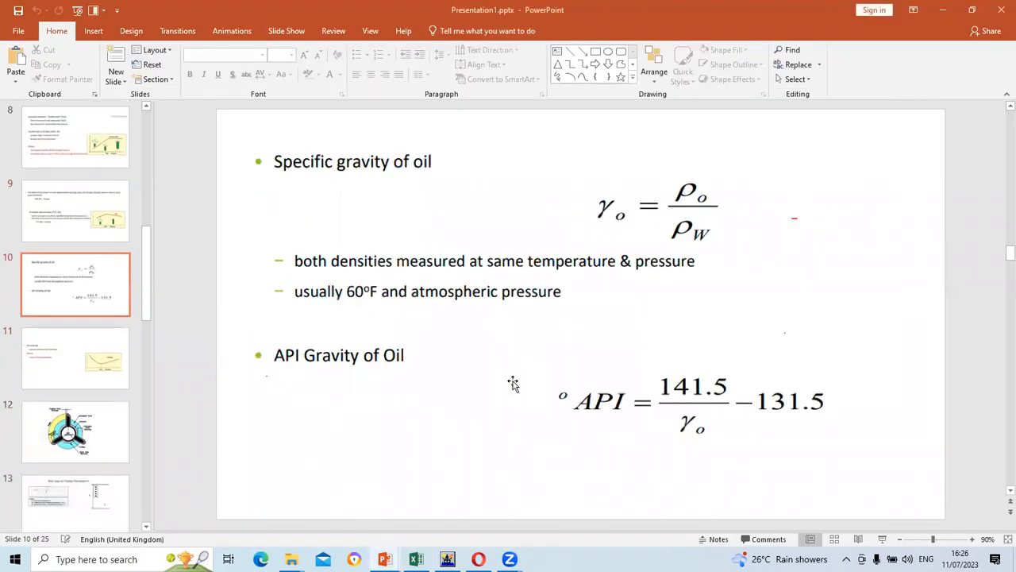
{"action": "scroll", "coordinate": [513, 384], "scroll_direction": "up", "scroll_amount": 3}
{"action": "scroll", "coordinate": [513, 384], "scroll_direction": "down", "scroll_amount": 1}
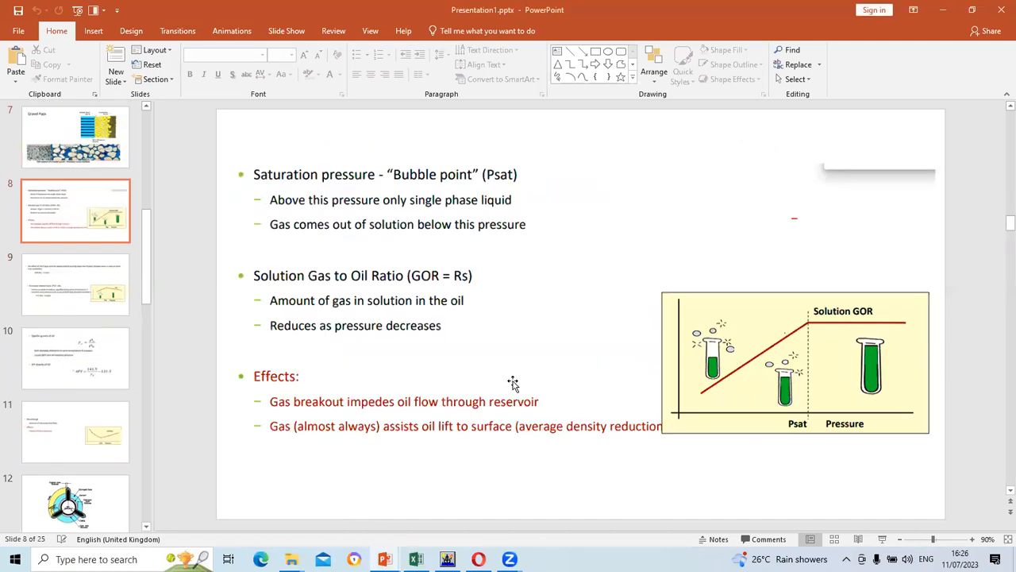
{"action": "scroll", "coordinate": [512, 385], "scroll_direction": "down", "scroll_amount": 1}
{"action": "left_click", "coordinate": [447, 559]}
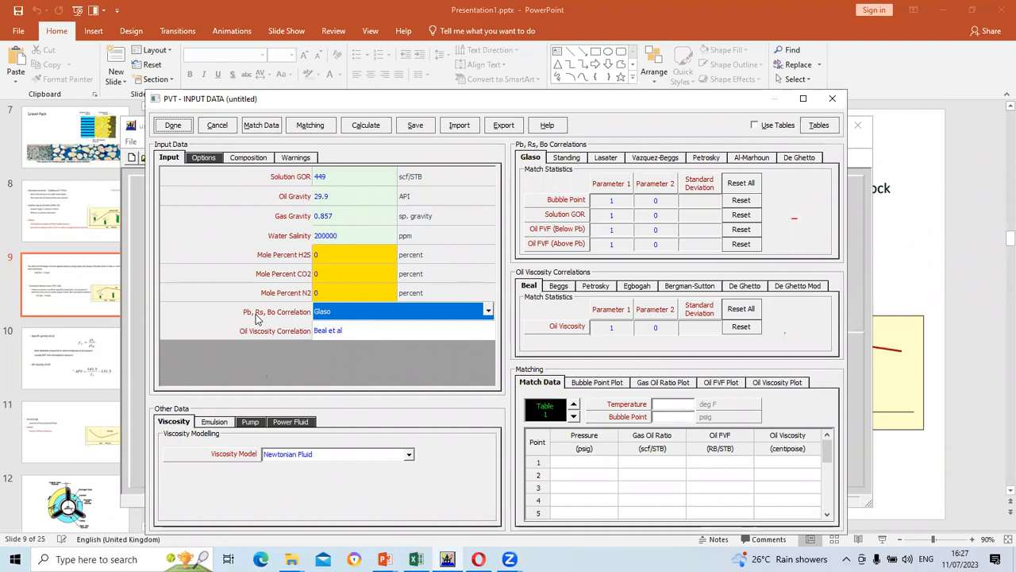
{"action": "left_click", "coordinate": [488, 311]}
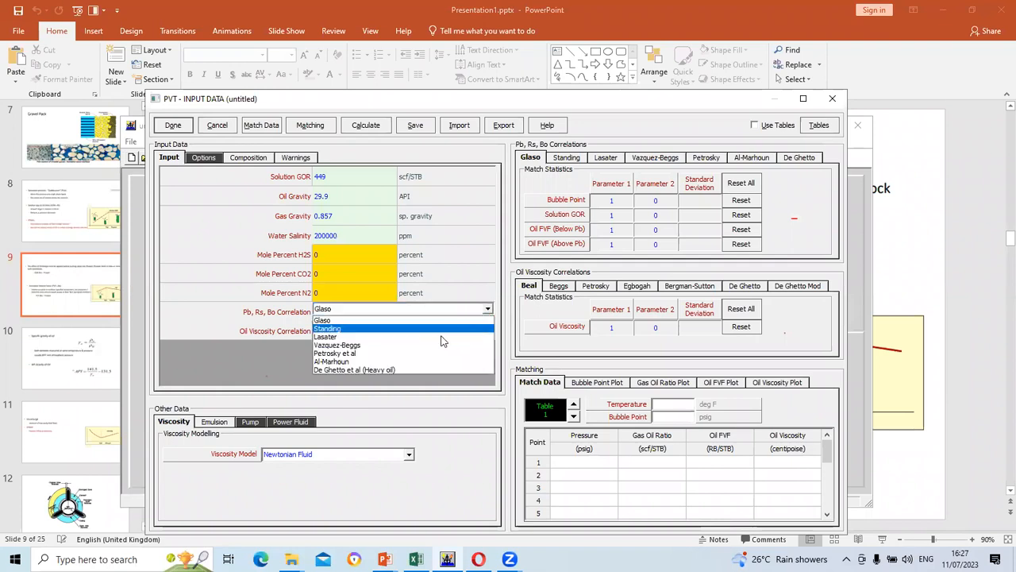
{"action": "left_click", "coordinate": [484, 310]}
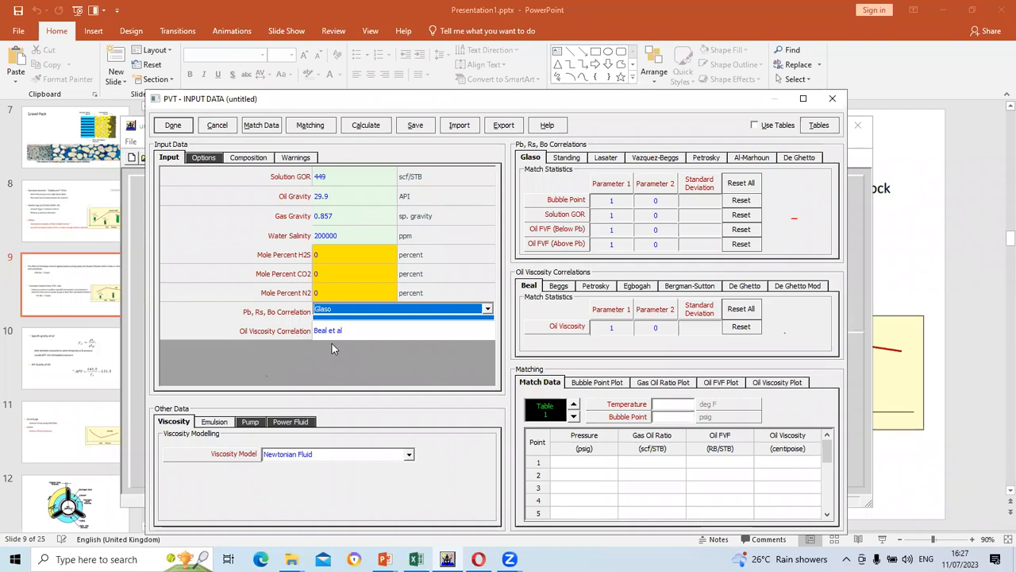
{"action": "left_click", "coordinate": [467, 334]}
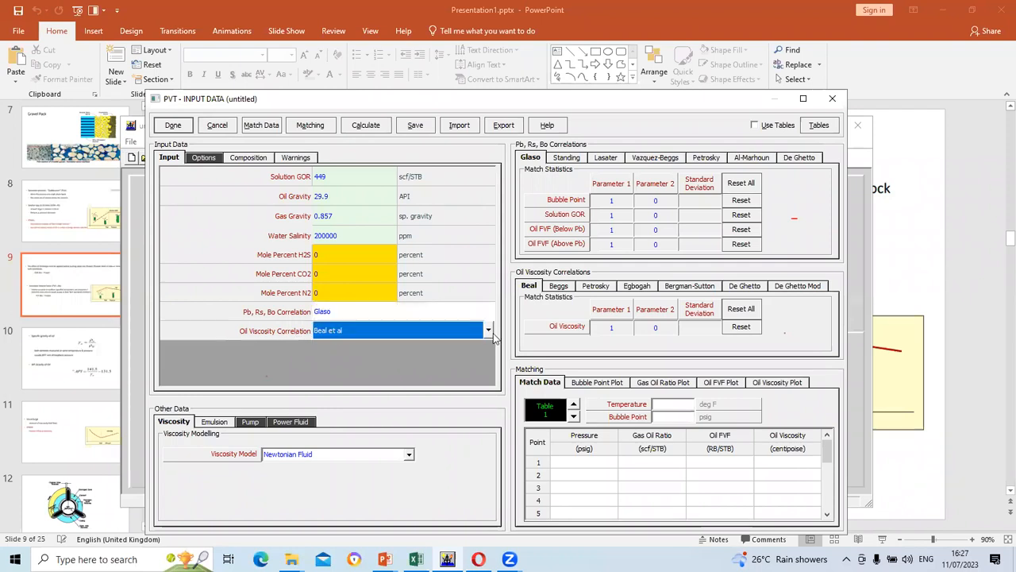
{"action": "left_click", "coordinate": [491, 333]}
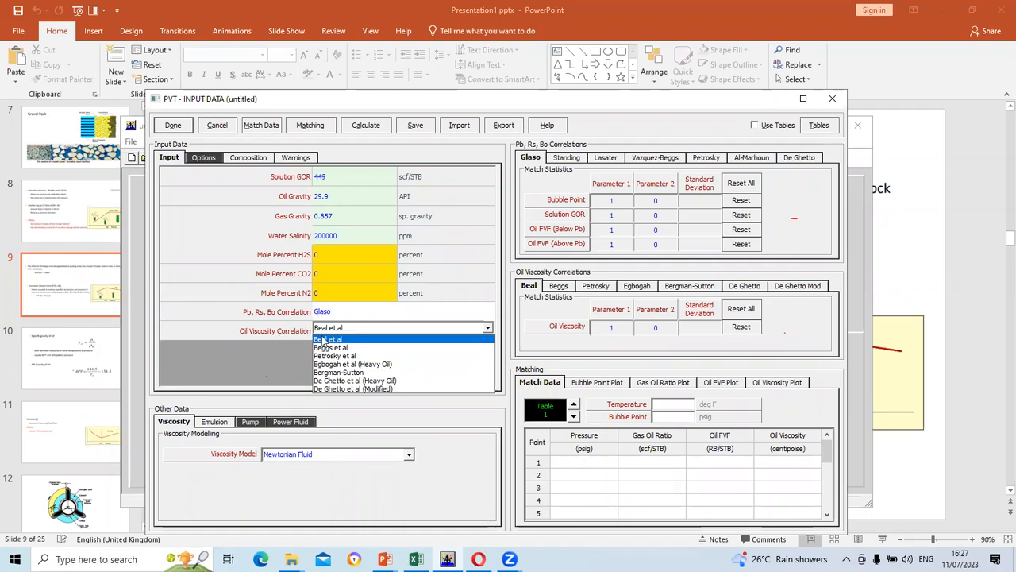
{"action": "left_click", "coordinate": [492, 337]}
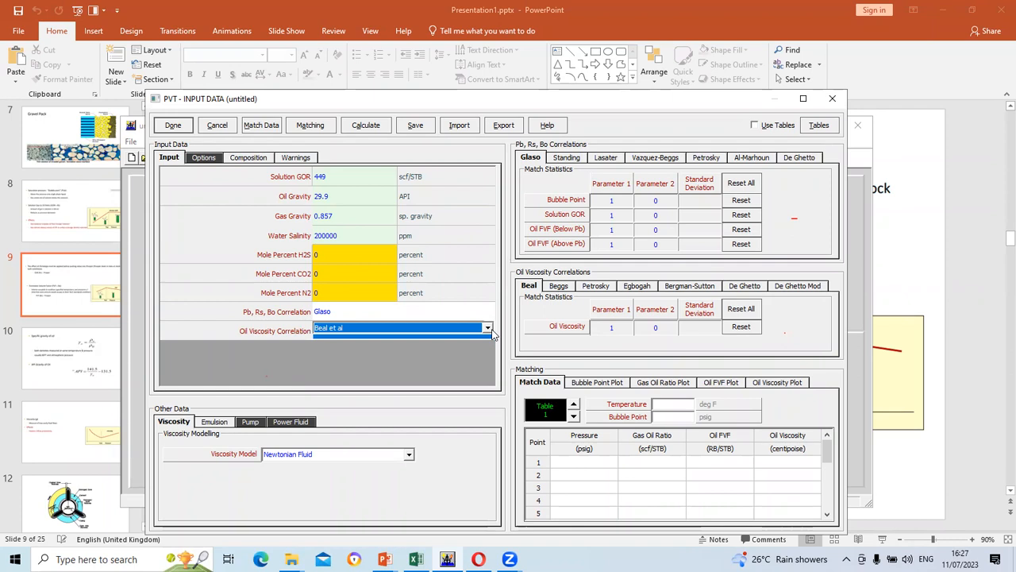
{"action": "left_click", "coordinate": [488, 313]}
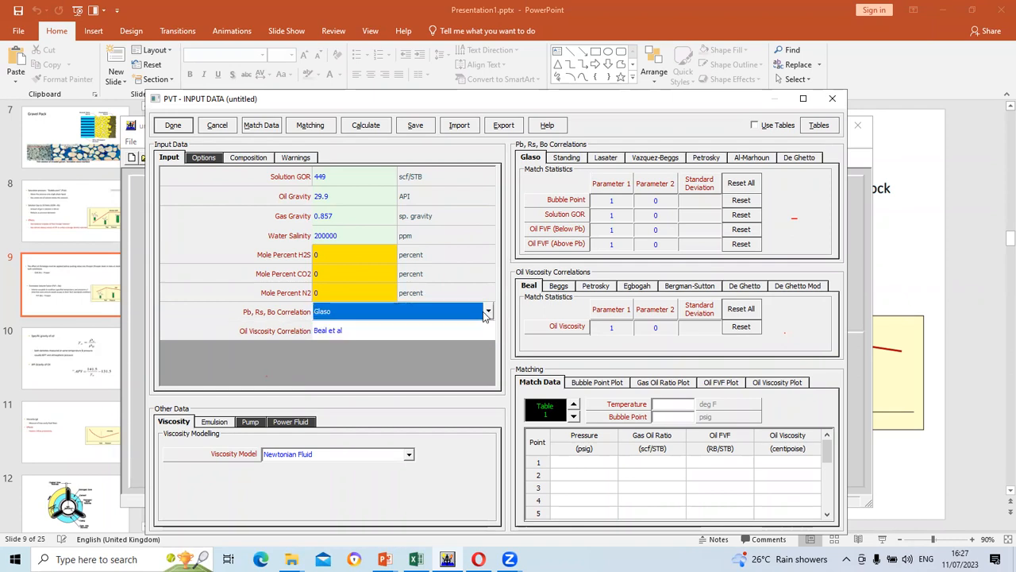
{"action": "left_click", "coordinate": [489, 313]}
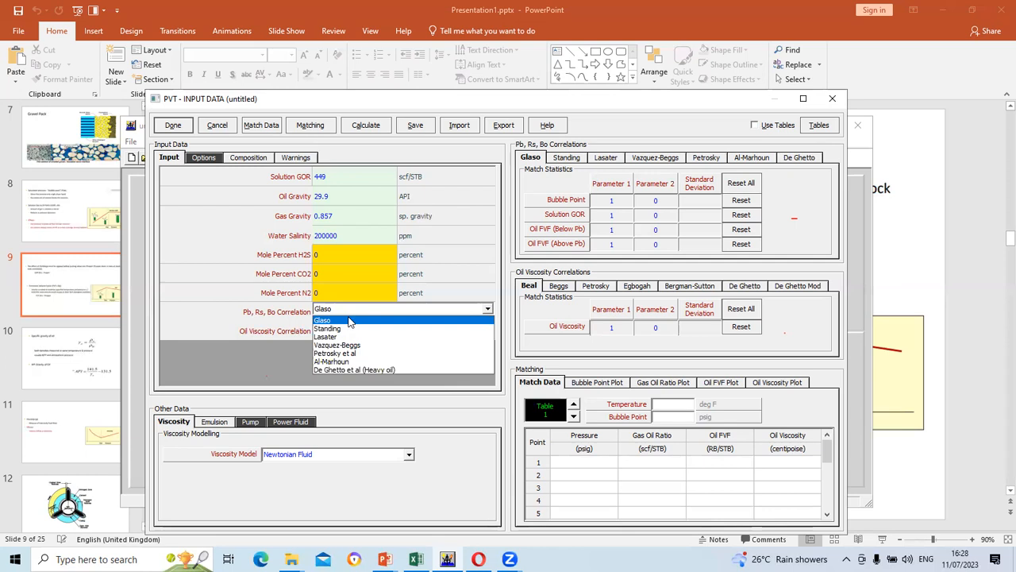
{"action": "left_click", "coordinate": [489, 308]}
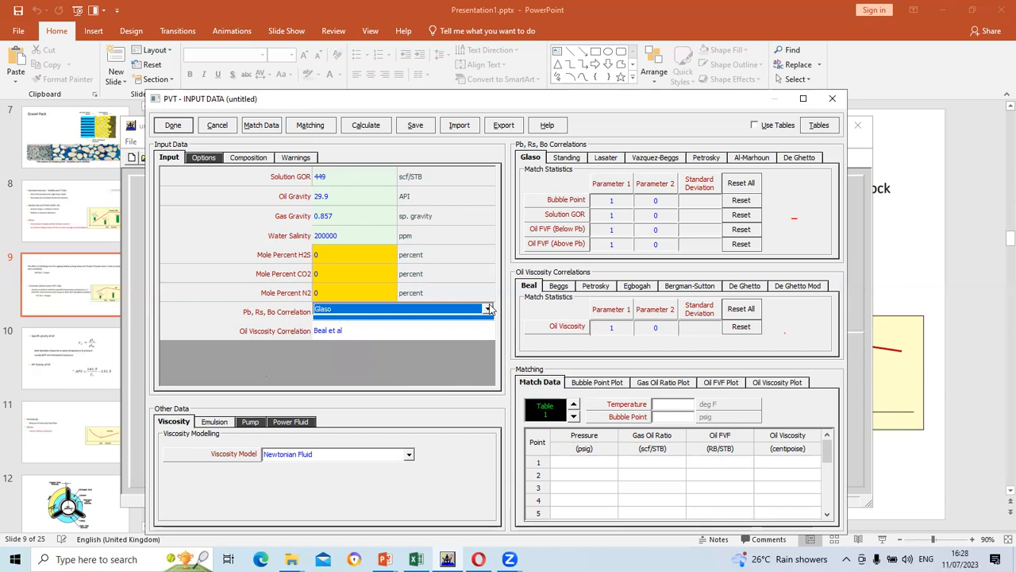
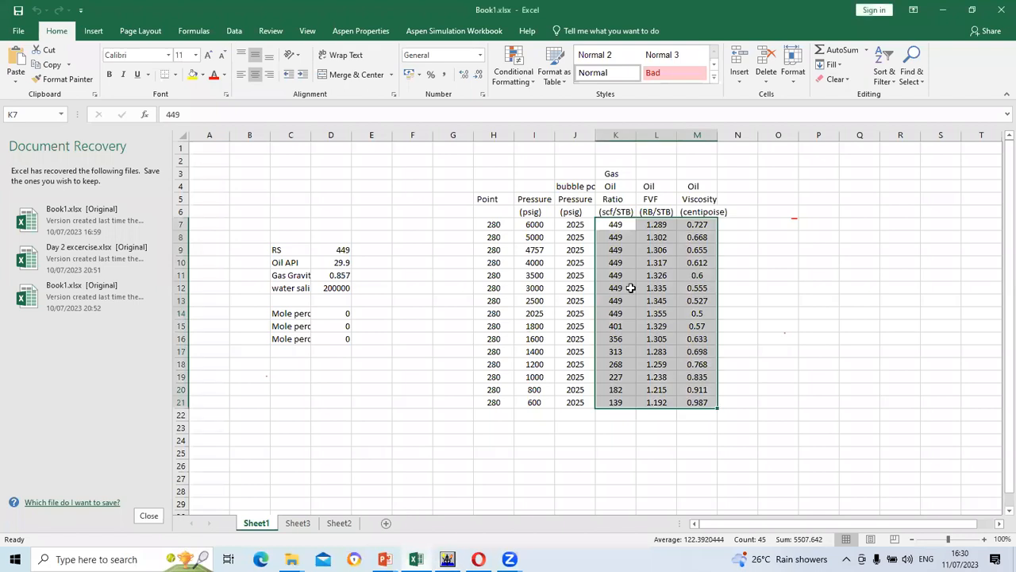
Copy the pressure values from Excel column I into the match table's Pressure column
{"action": "double_click", "coordinate": [753, 271]}
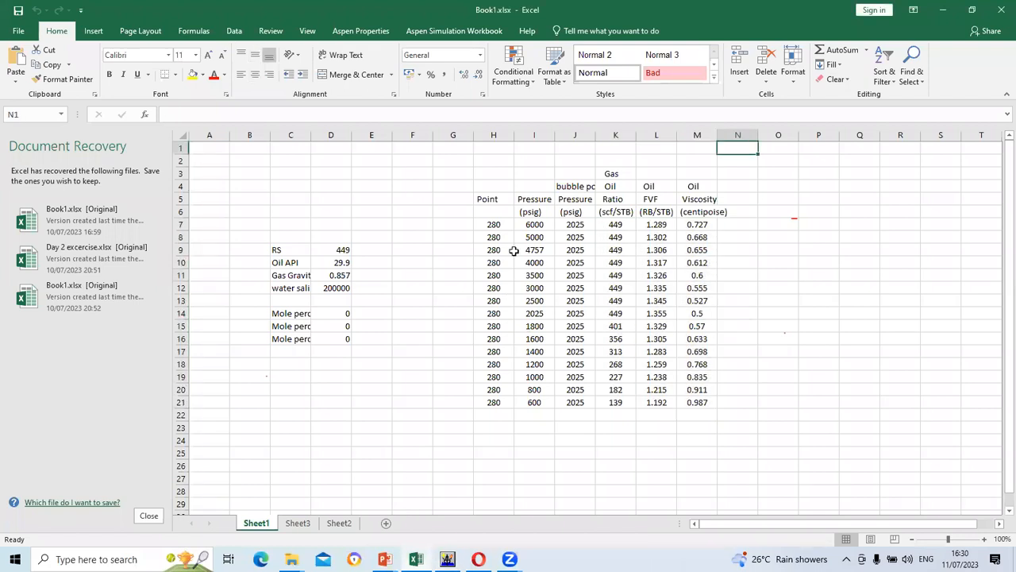
{"action": "left_click_drag", "start_coordinate": [532, 224], "coordinate": [534, 416]}
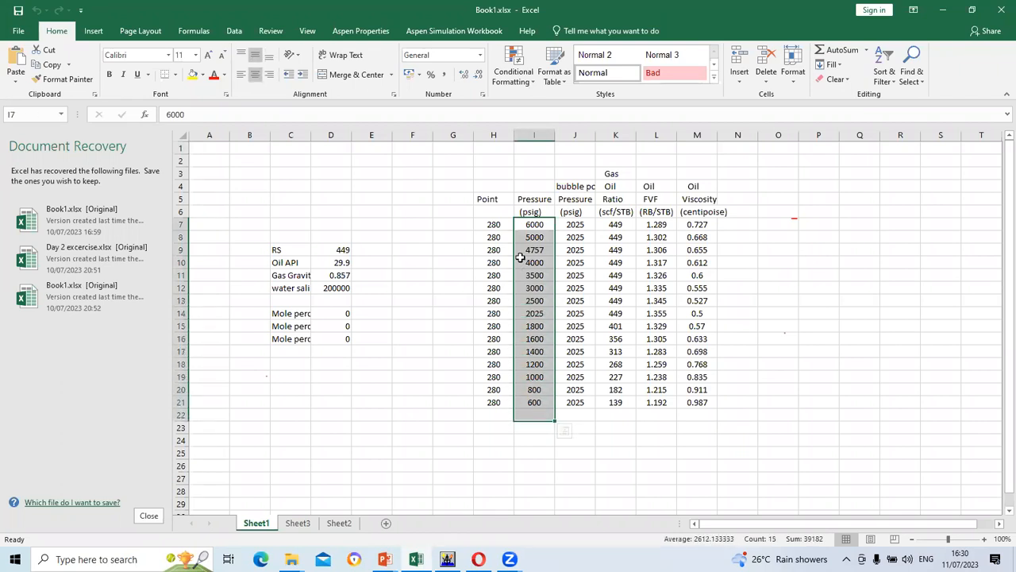
{"action": "right_click", "coordinate": [532, 227]}
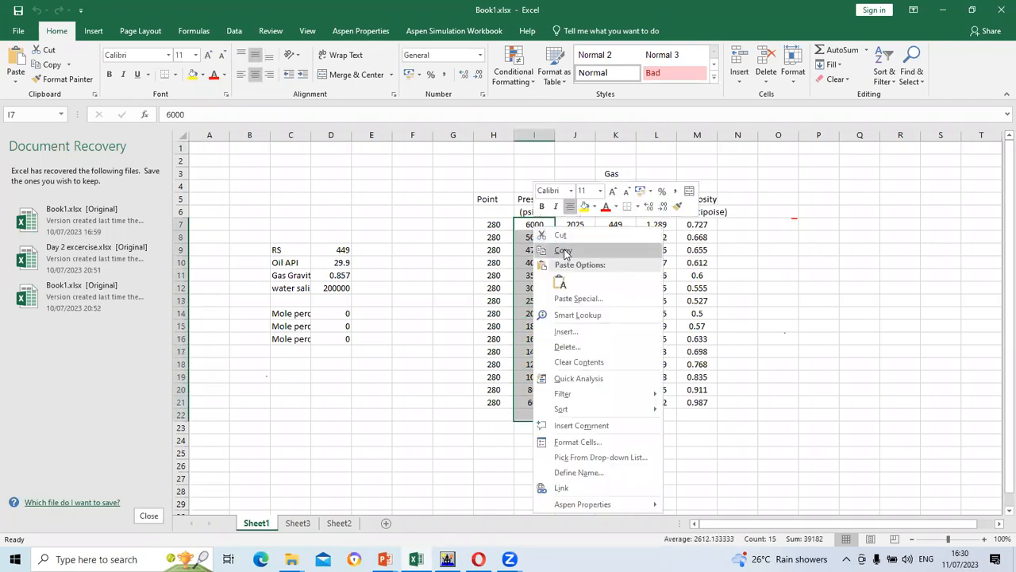
{"action": "left_click", "coordinate": [564, 251]}
{"action": "left_click", "coordinate": [448, 559]}
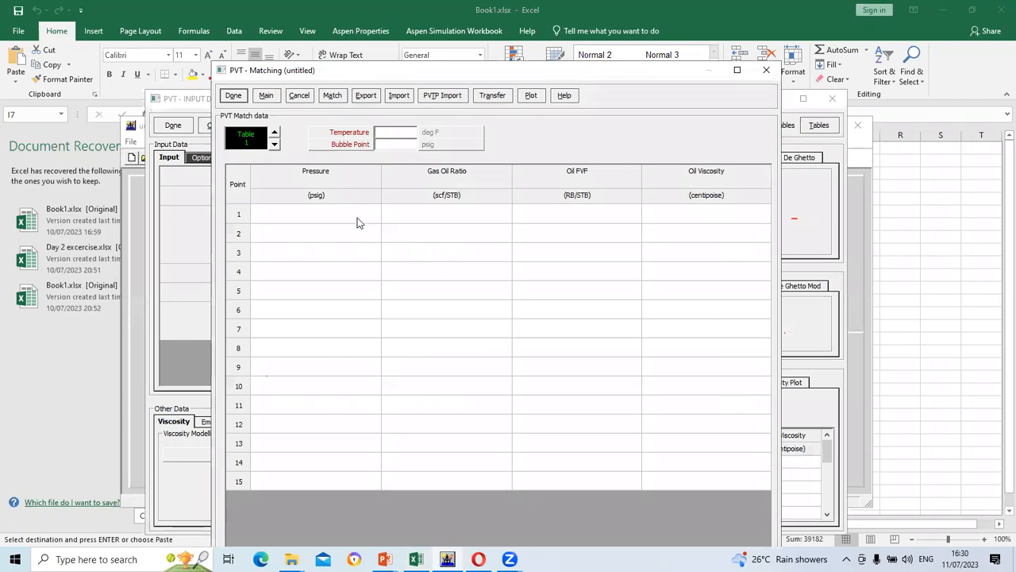
{"action": "left_click_drag", "start_coordinate": [340, 213], "coordinate": [331, 477]}
{"action": "right_click", "coordinate": [283, 211]}
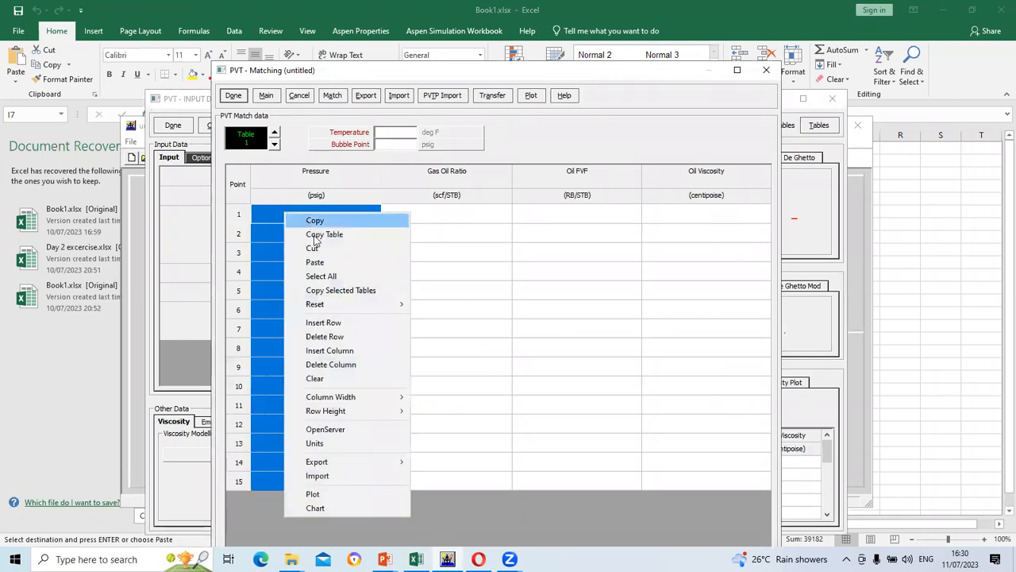
{"action": "left_click", "coordinate": [320, 262]}
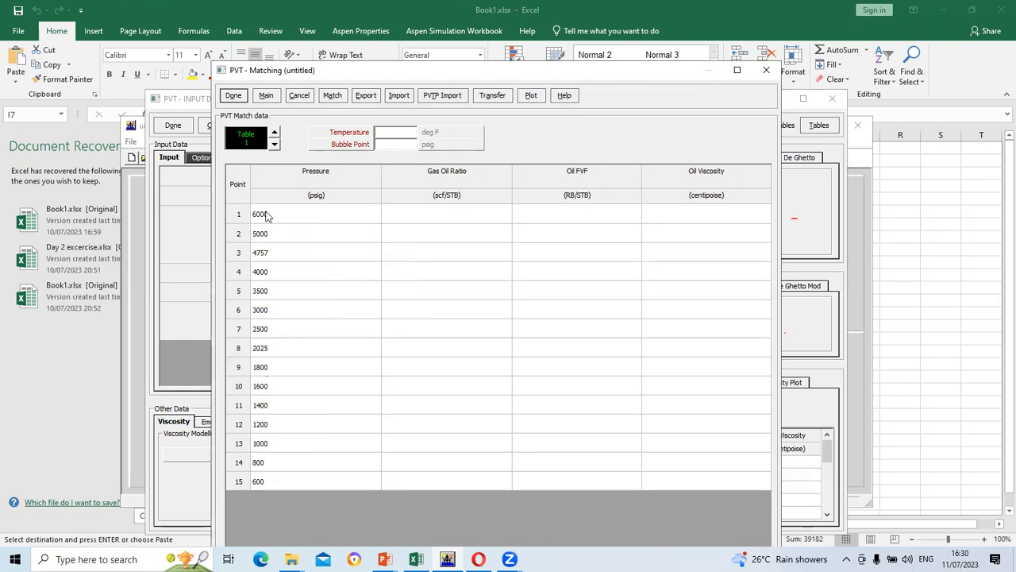
Copy the gas-oil ratio values from column K into the Gas Oil Ratio column
{"action": "left_click", "coordinate": [417, 559]}
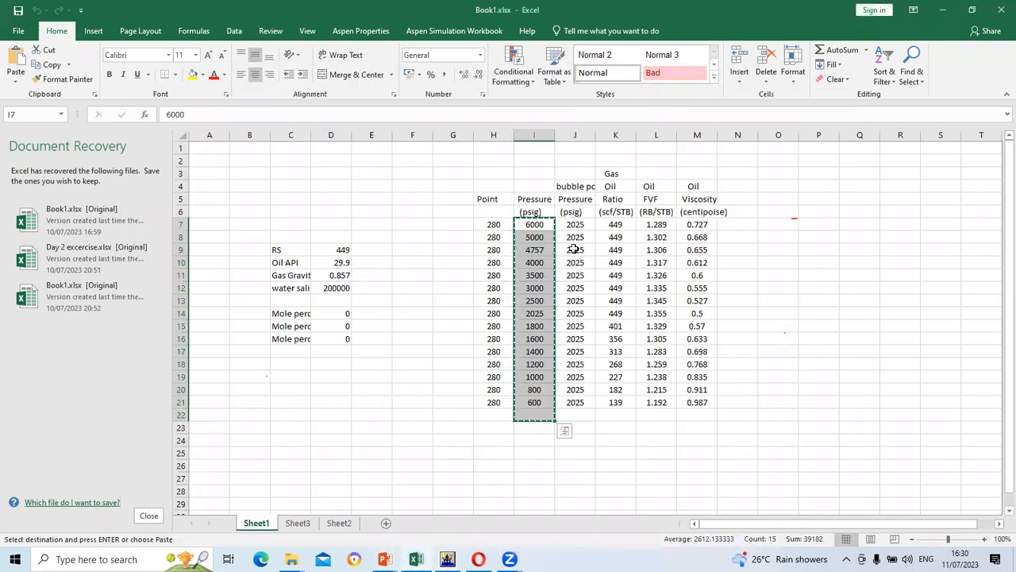
{"action": "left_click_drag", "start_coordinate": [623, 229], "coordinate": [624, 405]}
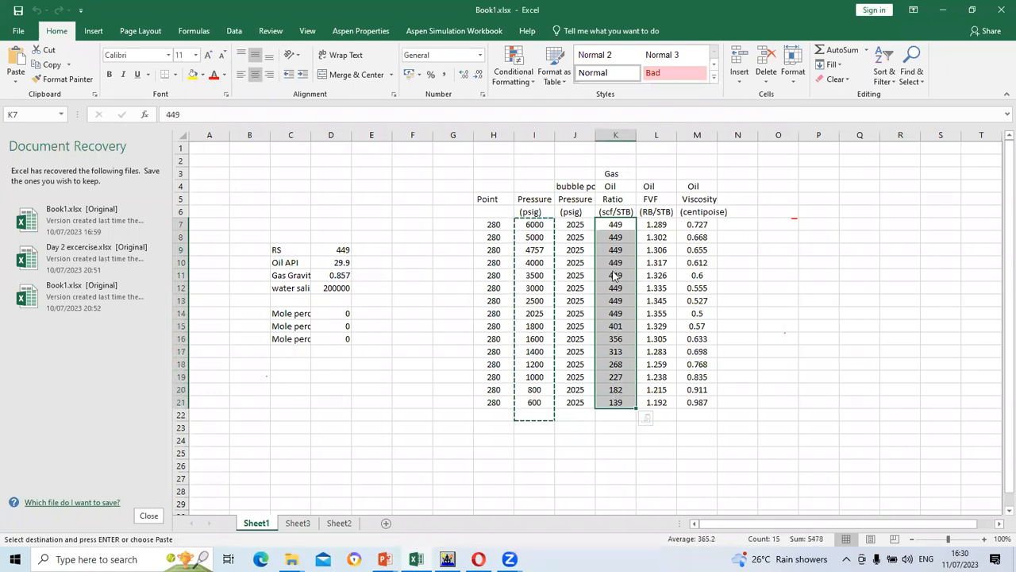
{"action": "right_click", "coordinate": [613, 276]}
{"action": "left_click", "coordinate": [635, 282]}
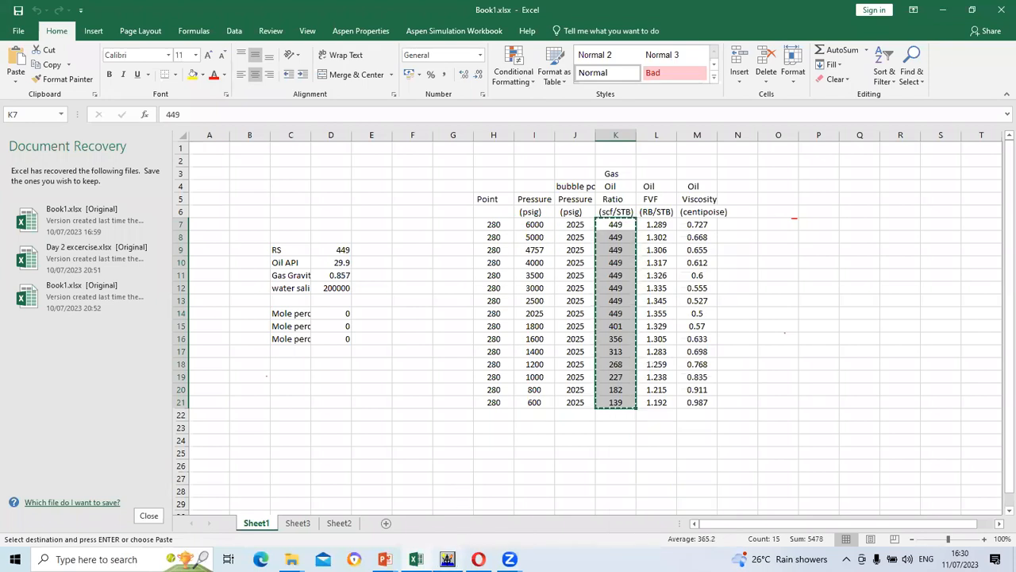
{"action": "key", "text": "alt+Tab"}
{"action": "left_click_drag", "start_coordinate": [399, 214], "coordinate": [442, 515]}
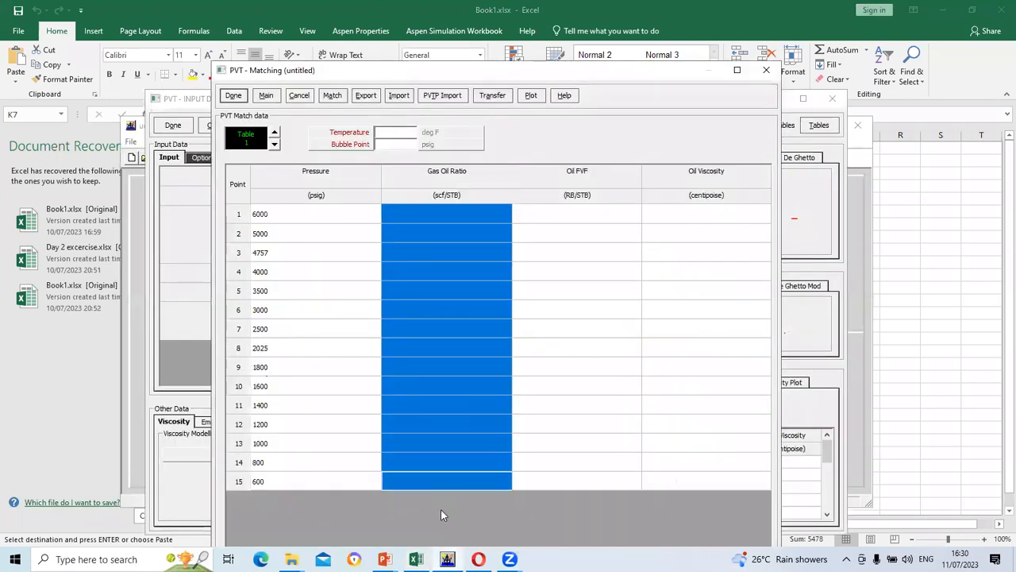
{"action": "right_click", "coordinate": [411, 209]}
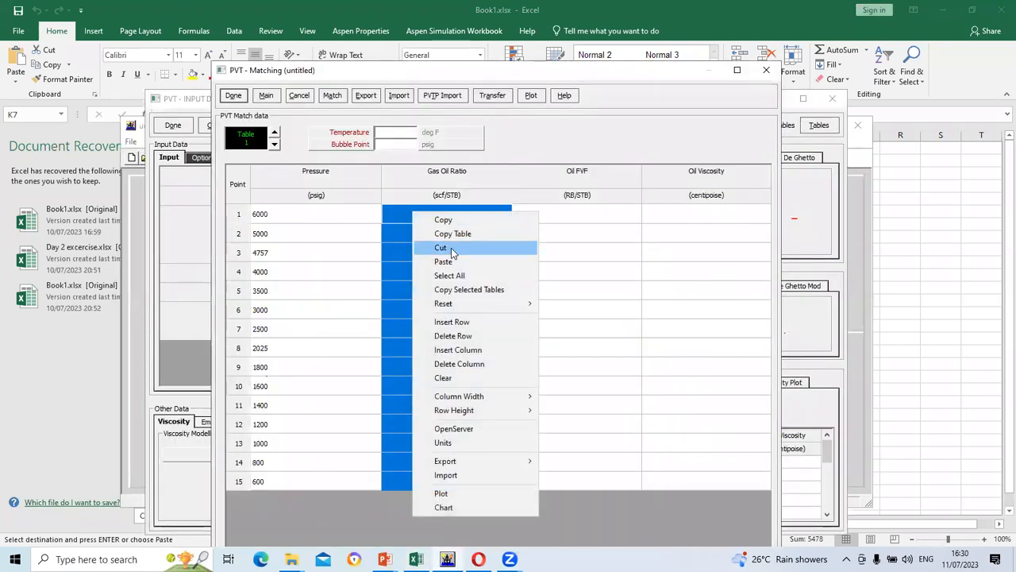
{"action": "left_click", "coordinate": [441, 261]}
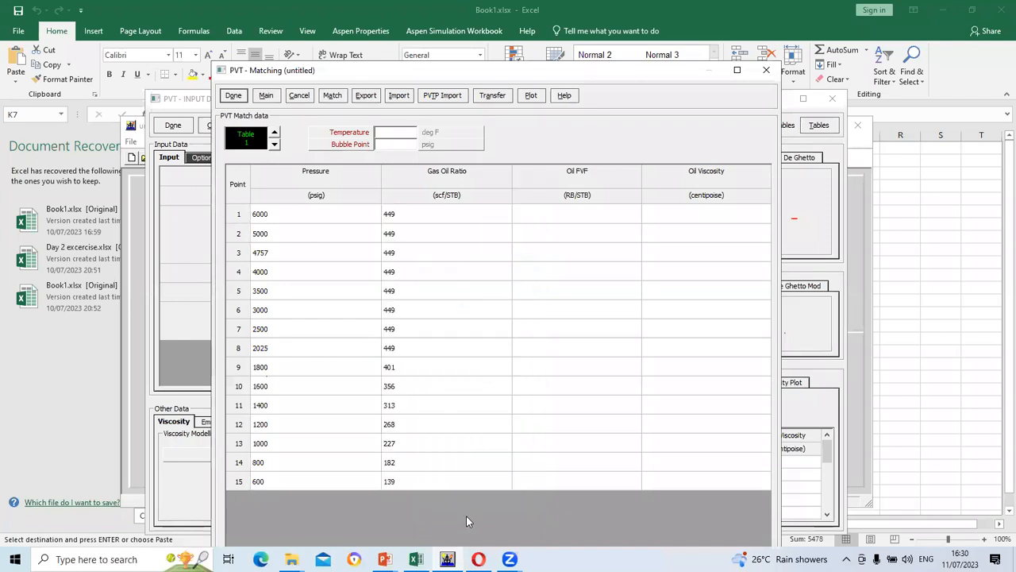
Copy the oil FVF values from column L into the Oil FVF column
{"action": "key", "text": "alt+Tab"}
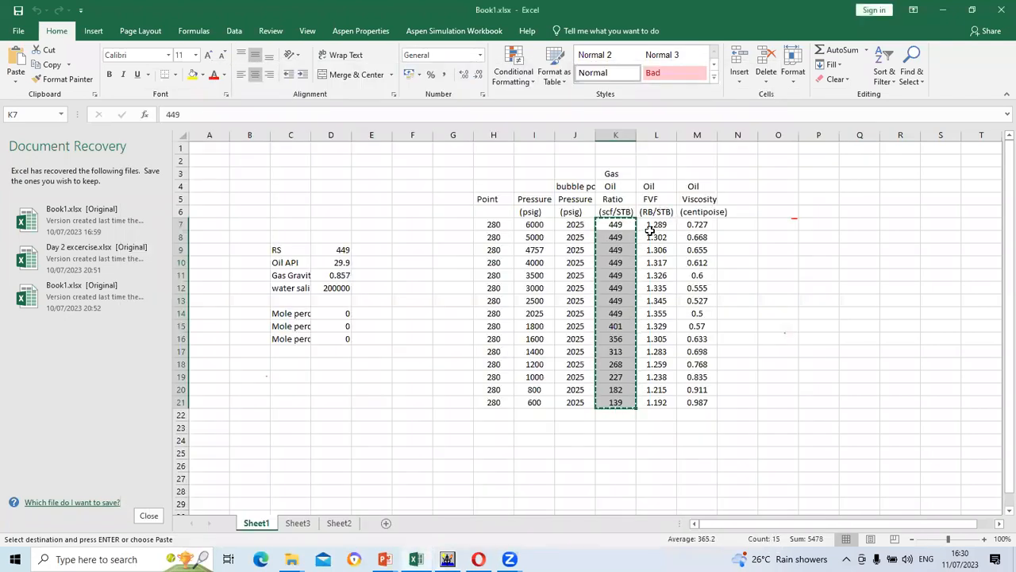
{"action": "left_click_drag", "start_coordinate": [654, 226], "coordinate": [655, 402]}
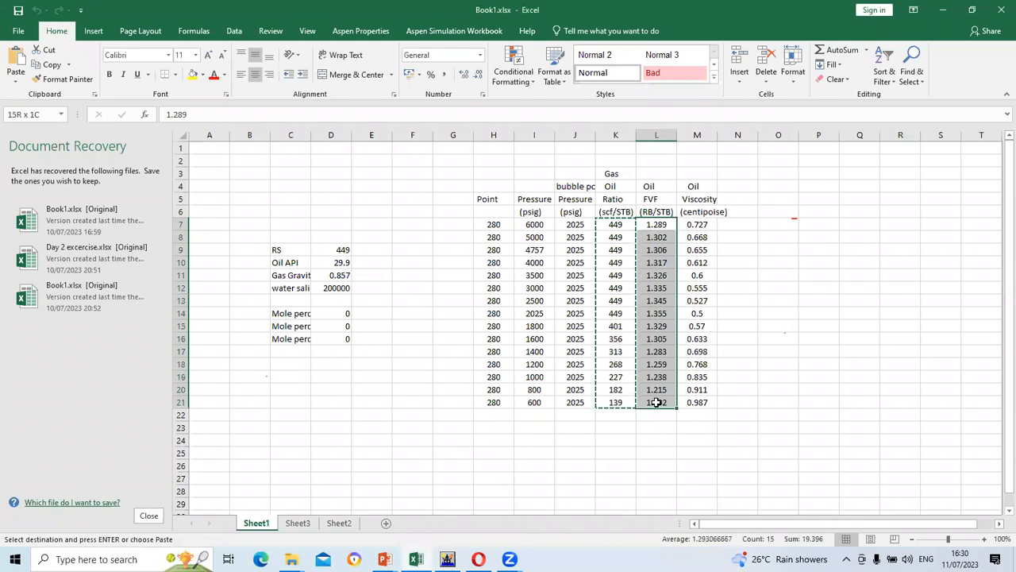
{"action": "right_click", "coordinate": [656, 240]}
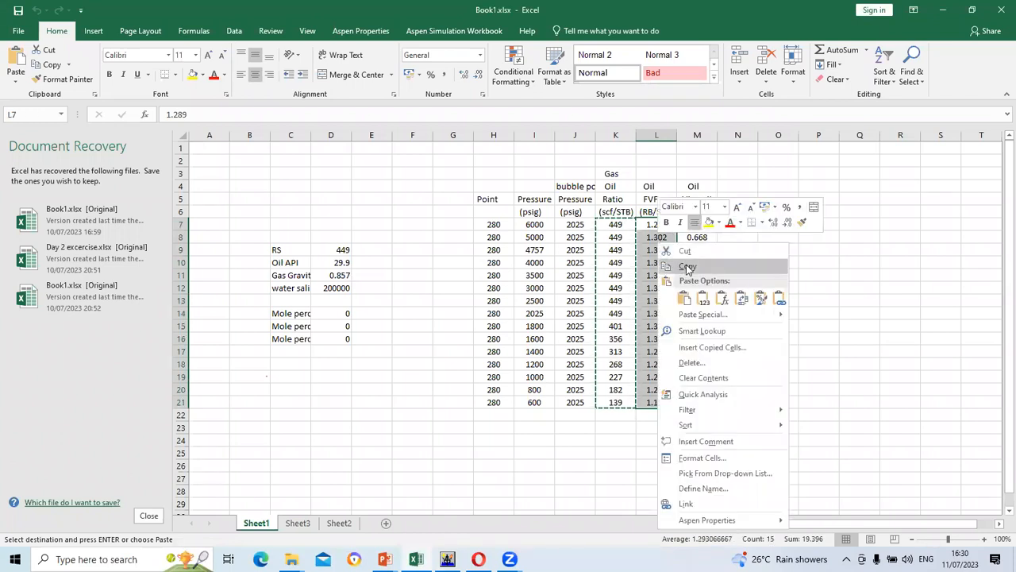
{"action": "left_click", "coordinate": [689, 268]}
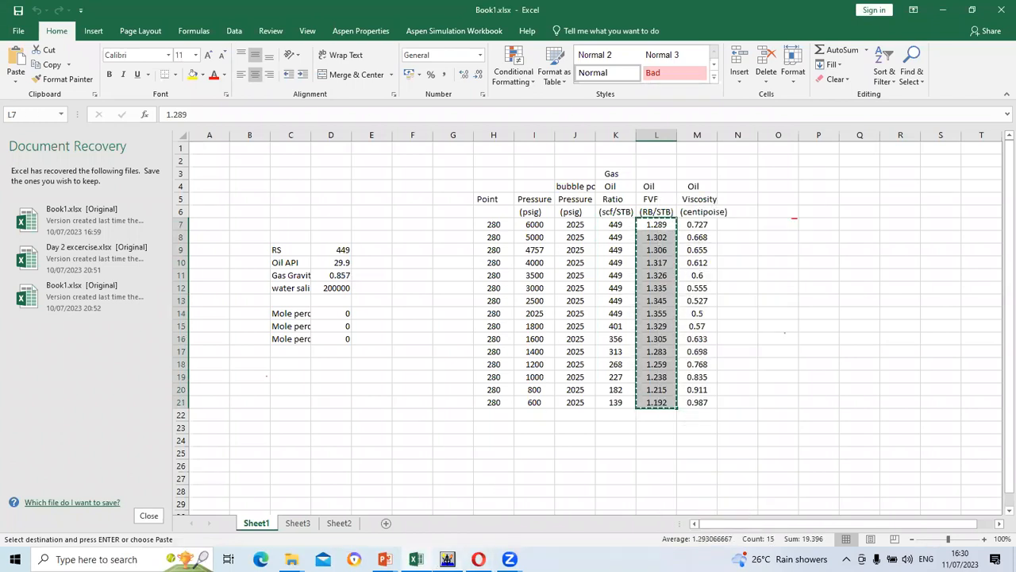
{"action": "left_click", "coordinate": [450, 561]}
{"action": "left_click_drag", "start_coordinate": [558, 213], "coordinate": [571, 481]}
{"action": "right_click", "coordinate": [531, 216]}
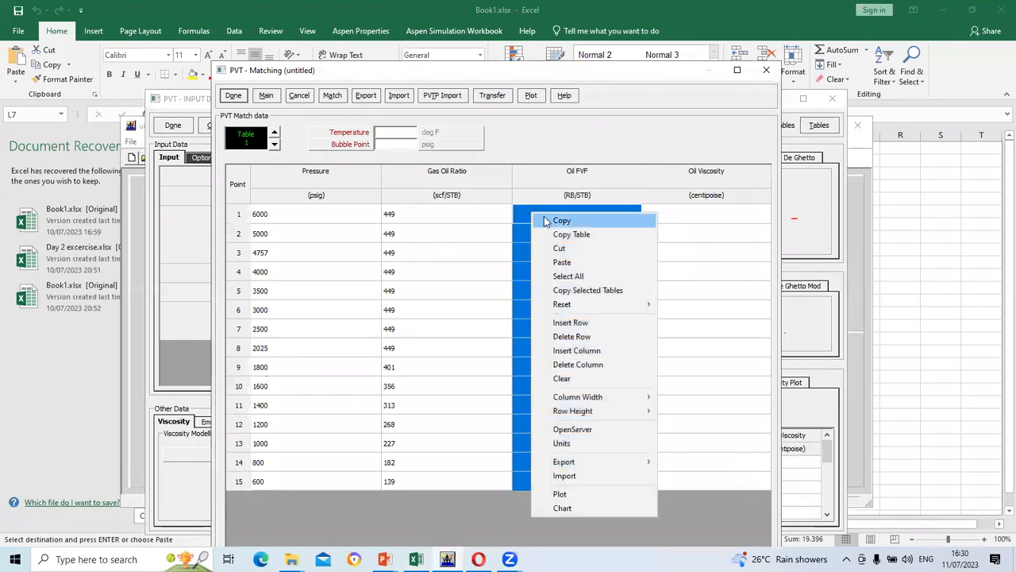
{"action": "left_click", "coordinate": [574, 264]}
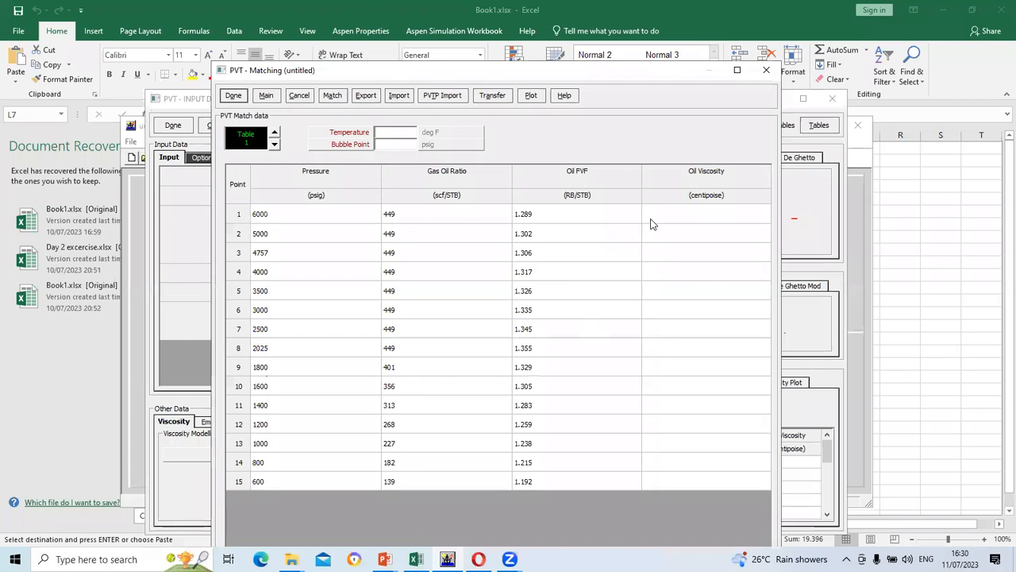
Paste the 15 oil viscosity values (0.727 to 0.987) from column M into the Oil Viscosity column
{"action": "key", "text": "alt+Tab"}
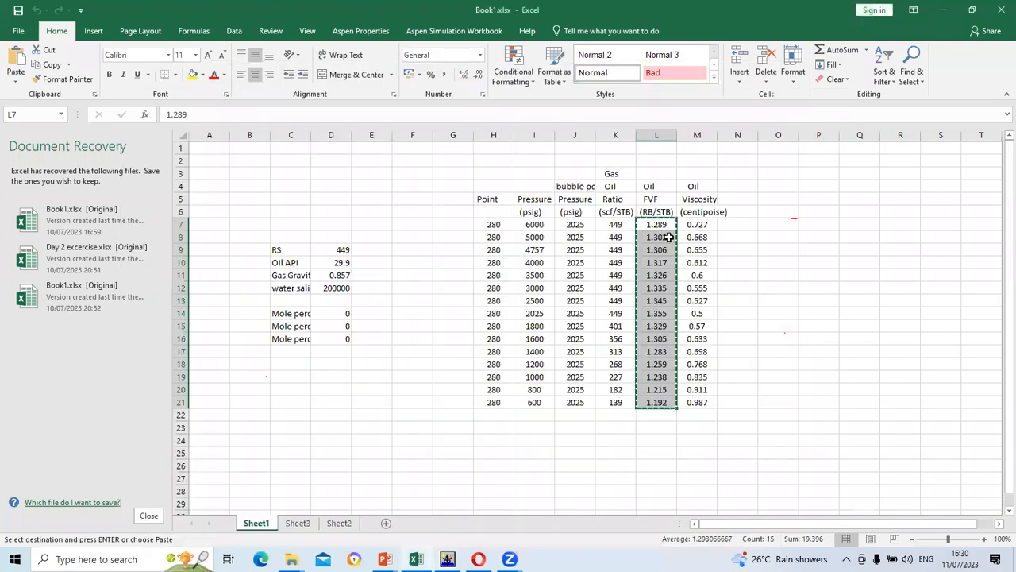
{"action": "left_click_drag", "start_coordinate": [691, 225], "coordinate": [693, 401]}
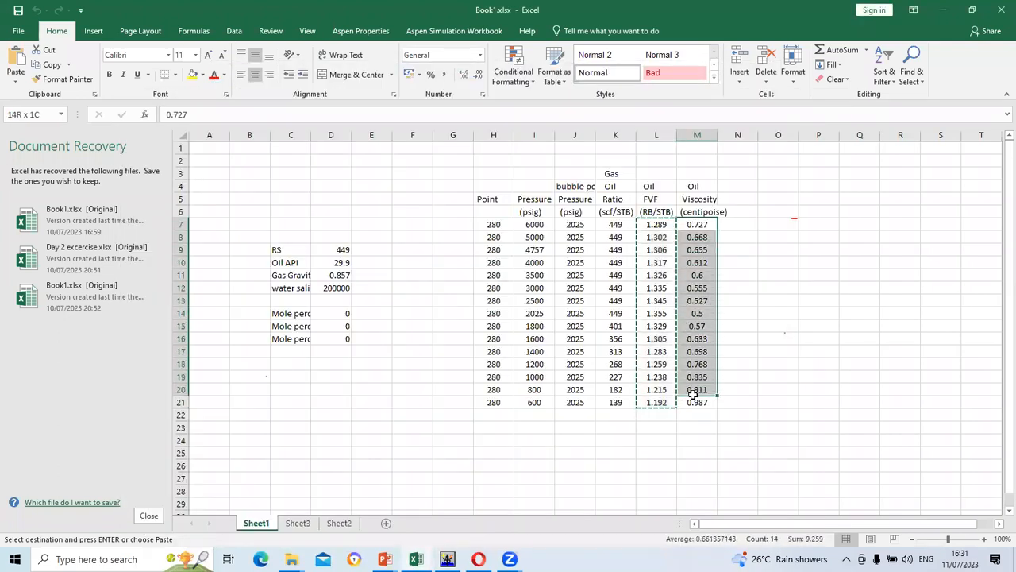
{"action": "right_click", "coordinate": [697, 292]}
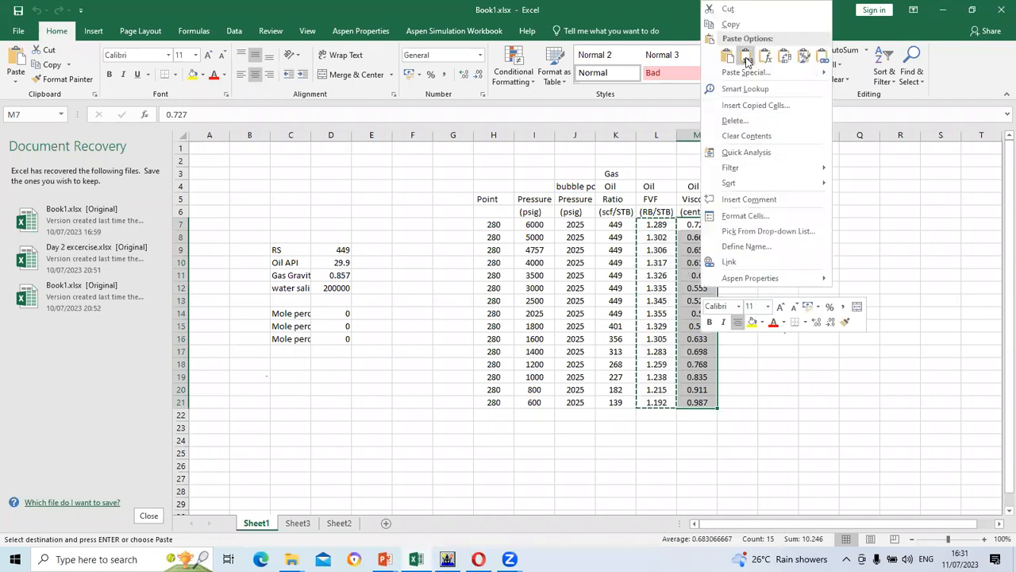
{"action": "left_click", "coordinate": [728, 22]}
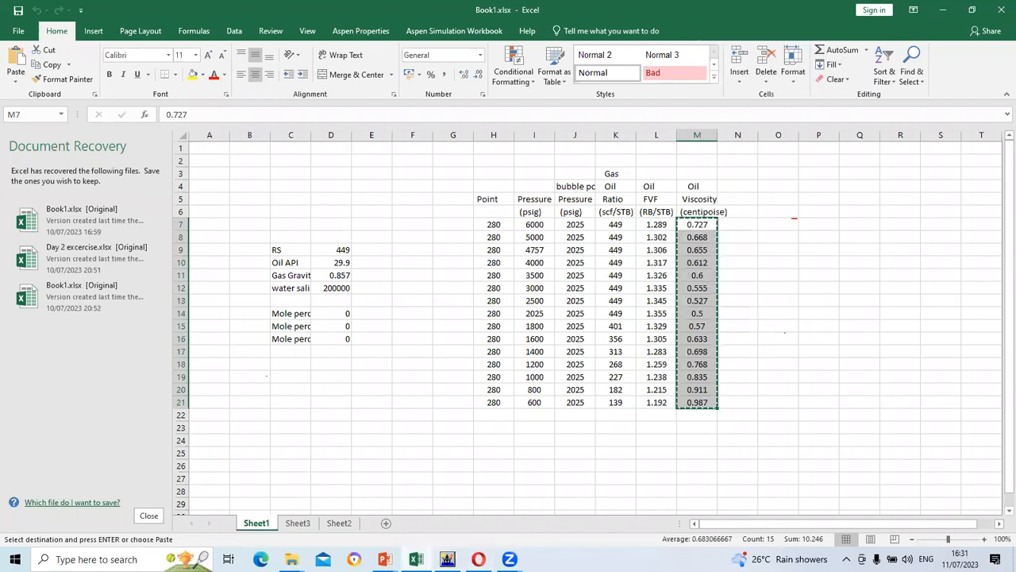
{"action": "left_click", "coordinate": [447, 559]}
{"action": "left_click_drag", "start_coordinate": [698, 223], "coordinate": [707, 481]}
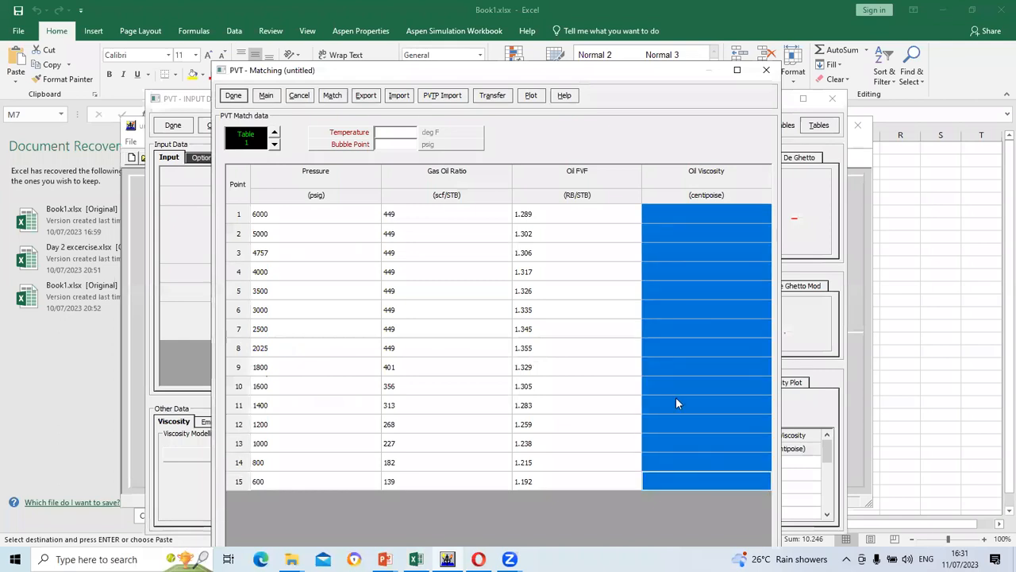
{"action": "right_click", "coordinate": [647, 208]}
{"action": "left_click", "coordinate": [684, 259]}
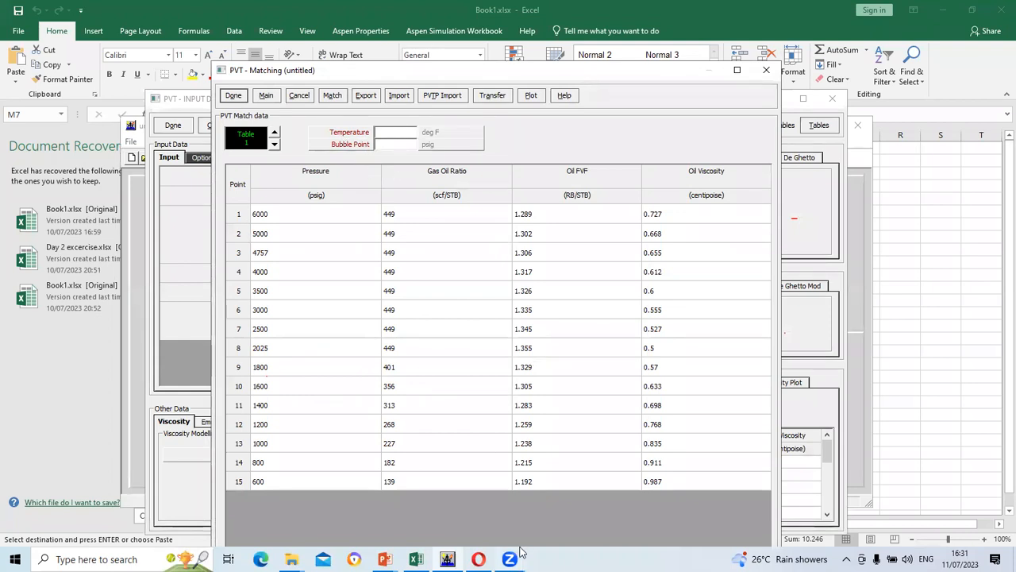
{"action": "mouse_move", "coordinate": [509, 559]}
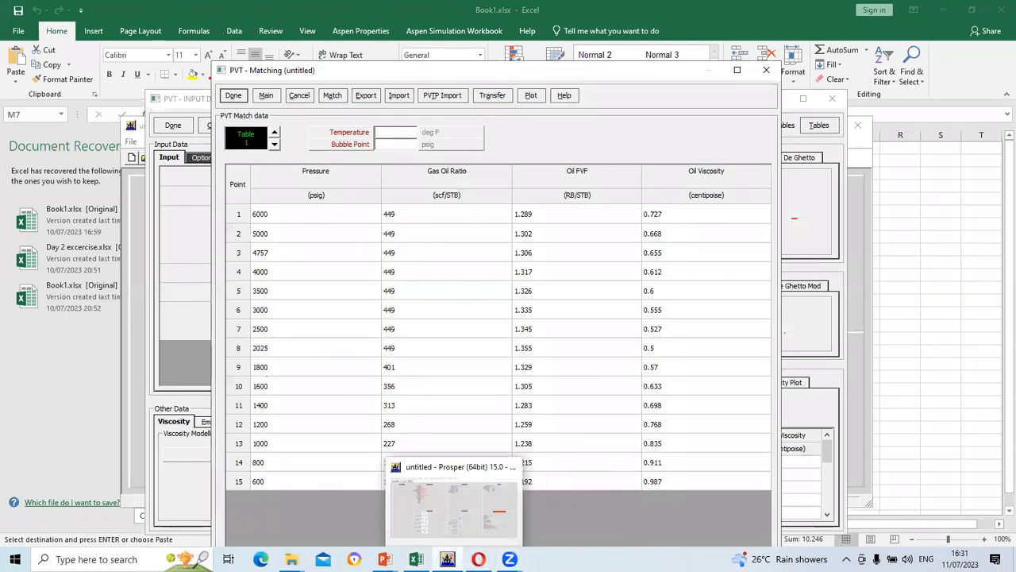
{"action": "left_click", "coordinate": [497, 471]}
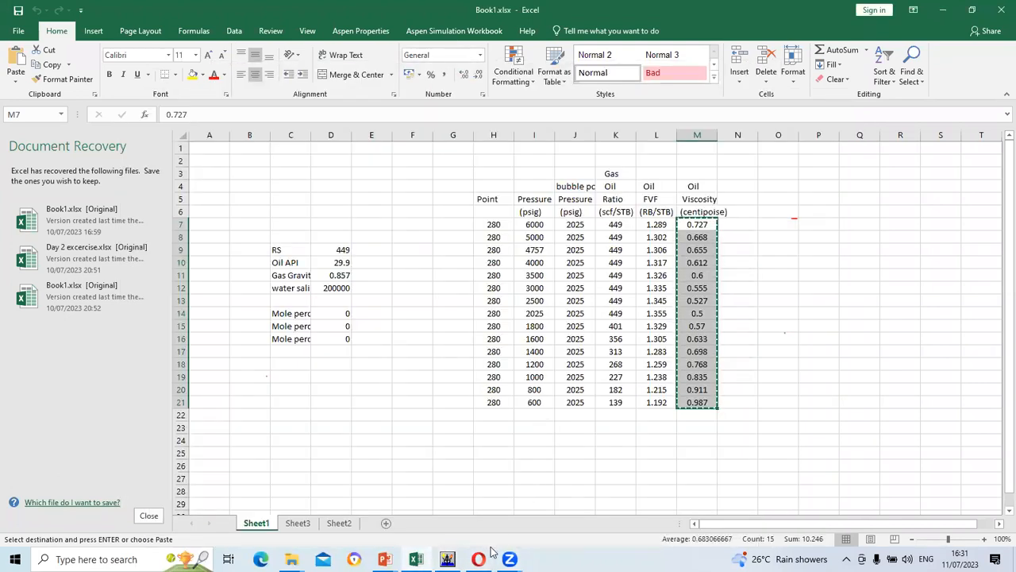
{"action": "mouse_move", "coordinate": [509, 559]}
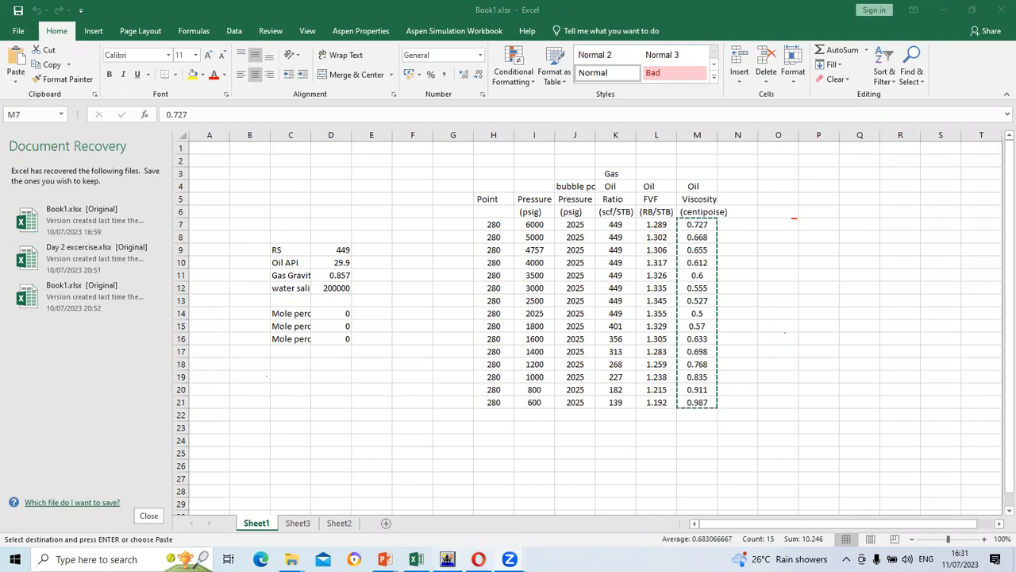
Enter temperature 280 deg F and bubble point 2025 psig, then run the PVT match
{"action": "left_click", "coordinate": [450, 559]}
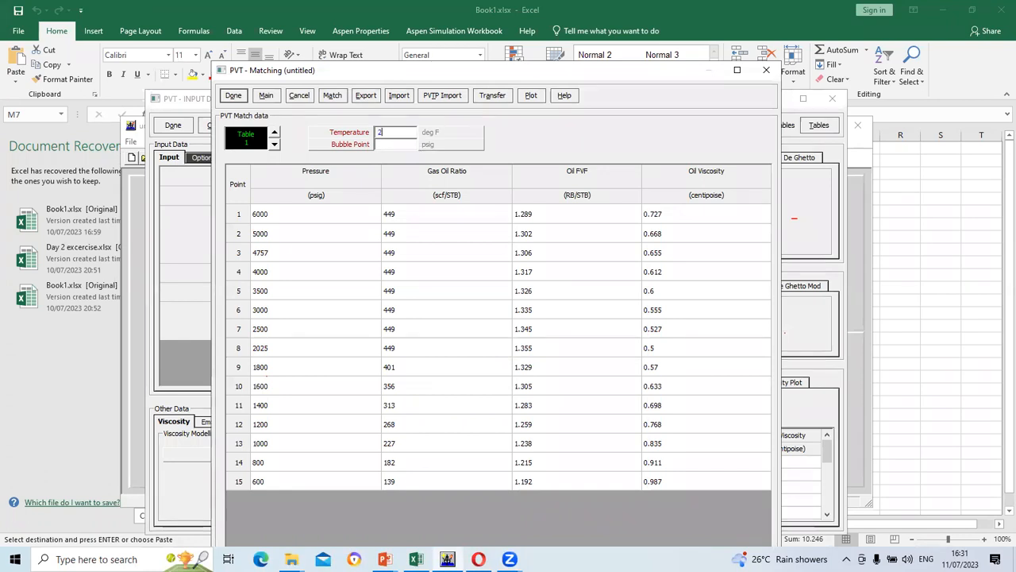
{"action": "left_click", "coordinate": [397, 145]}
{"action": "left_click", "coordinate": [333, 97]}
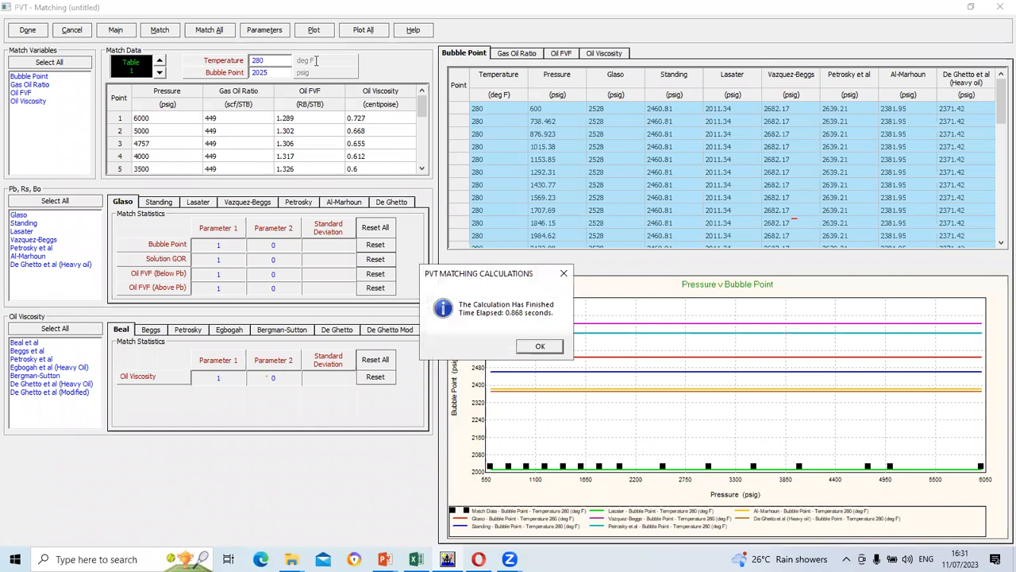
{"action": "left_click", "coordinate": [537, 346]}
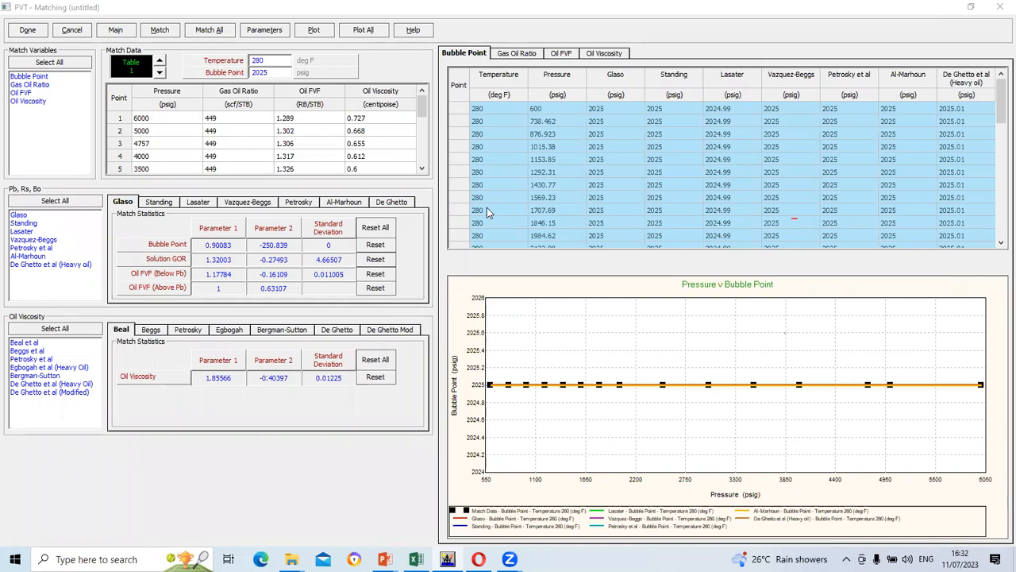
Compare the Standing and Glaso match statistics
{"action": "left_click", "coordinate": [173, 203]}
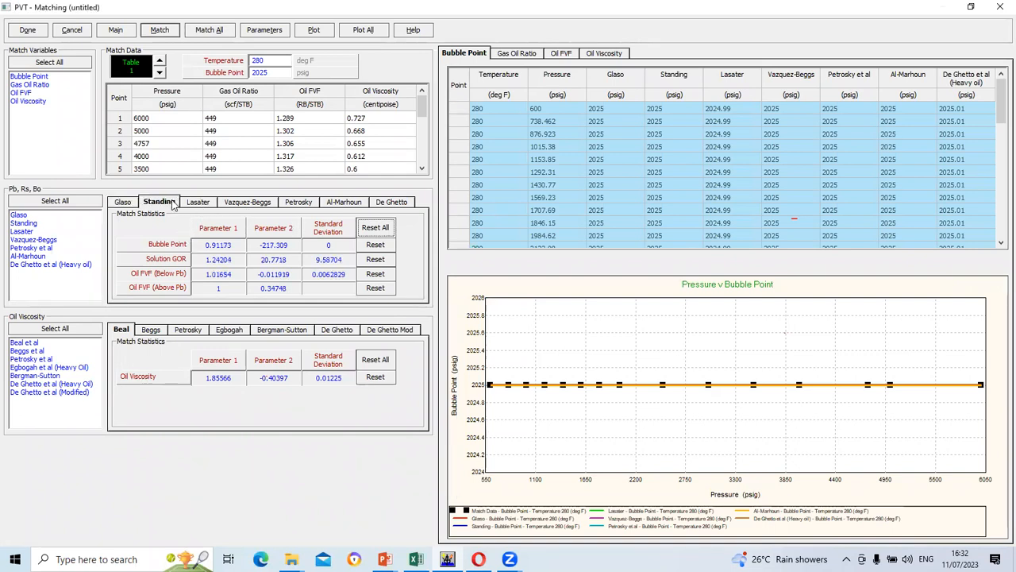
{"action": "left_click", "coordinate": [123, 204]}
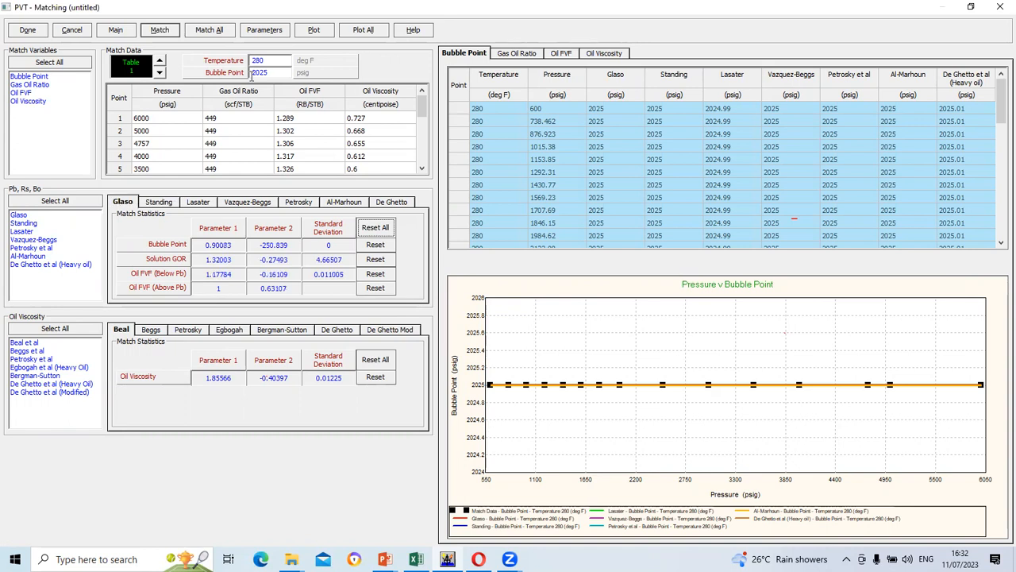
{"action": "left_click", "coordinate": [314, 30]}
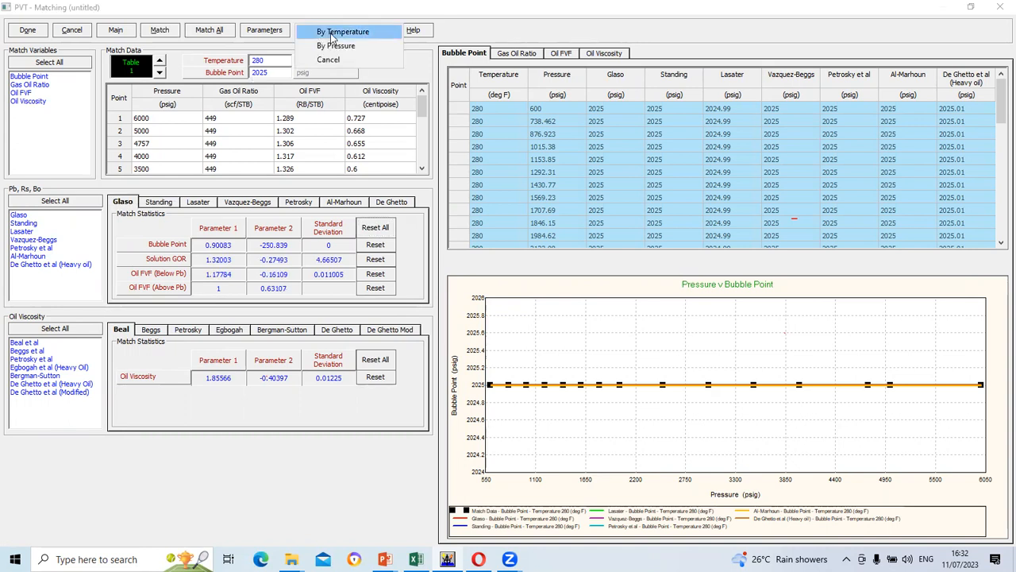
Plot calculated and measured Gas Oil Ratio against pressure at 280 deg F
{"action": "left_click", "coordinate": [331, 33]}
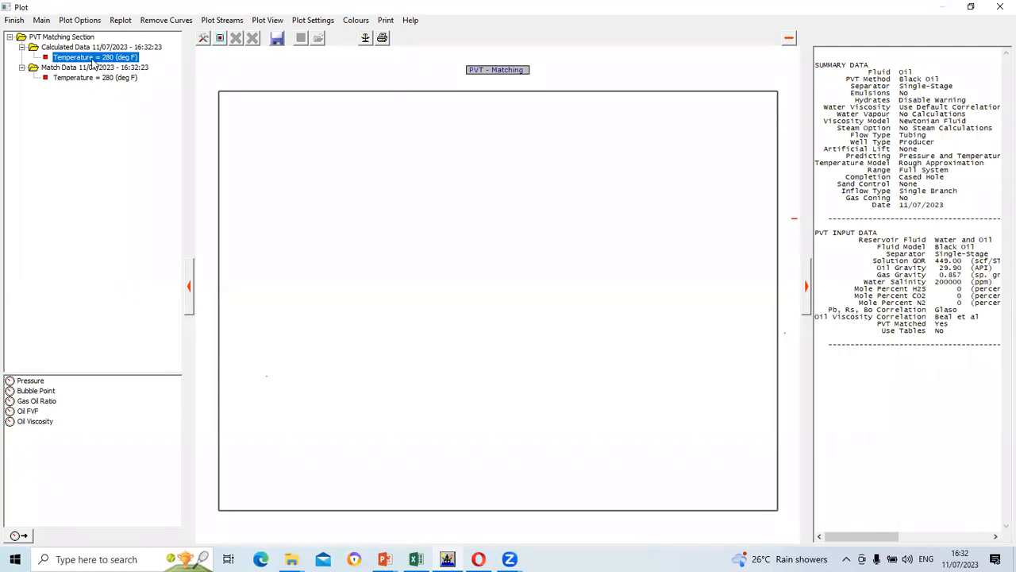
{"action": "left_click", "coordinate": [47, 402]}
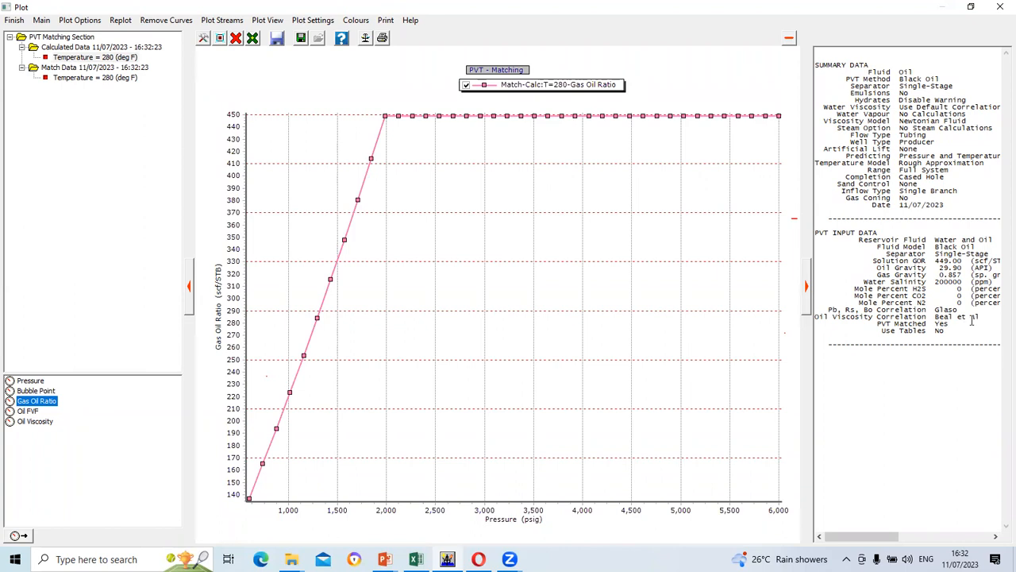
{"action": "left_click", "coordinate": [70, 80]}
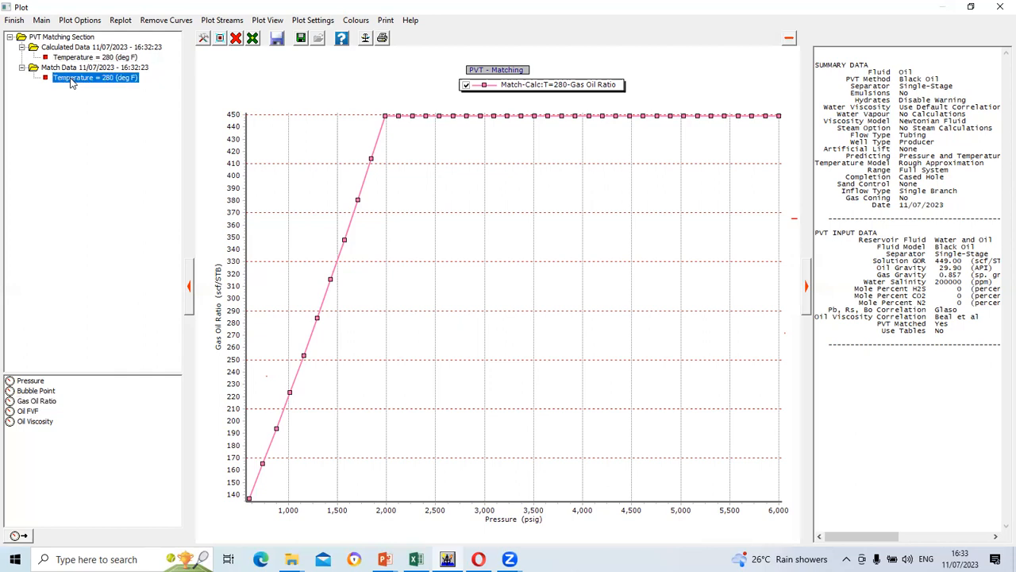
{"action": "left_click", "coordinate": [38, 400]}
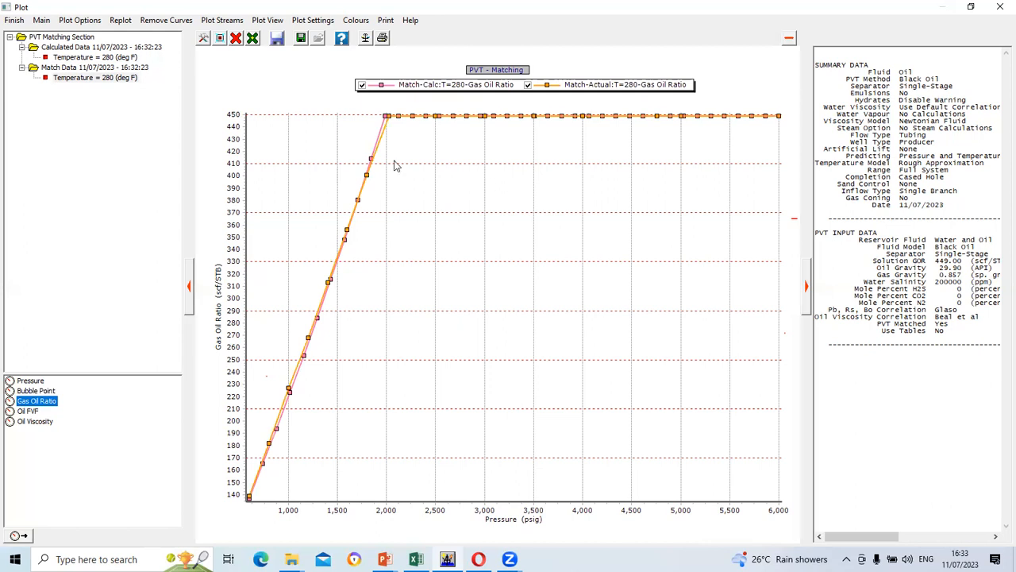
Add the measured and calculated Oil FVF curves, then close the plot window
{"action": "left_click", "coordinate": [29, 411]}
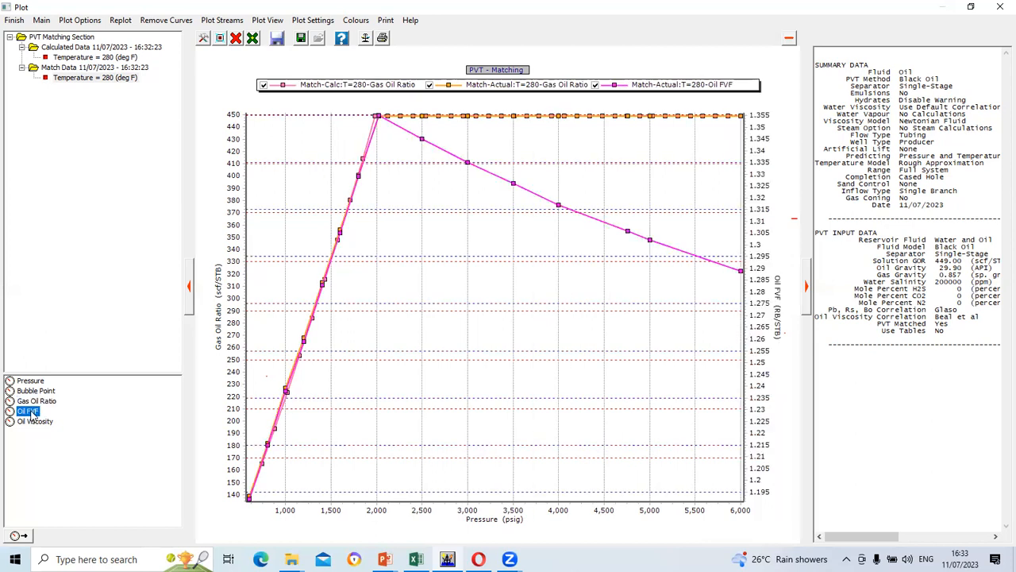
{"action": "left_click", "coordinate": [82, 58]}
{"action": "left_click", "coordinate": [28, 411]}
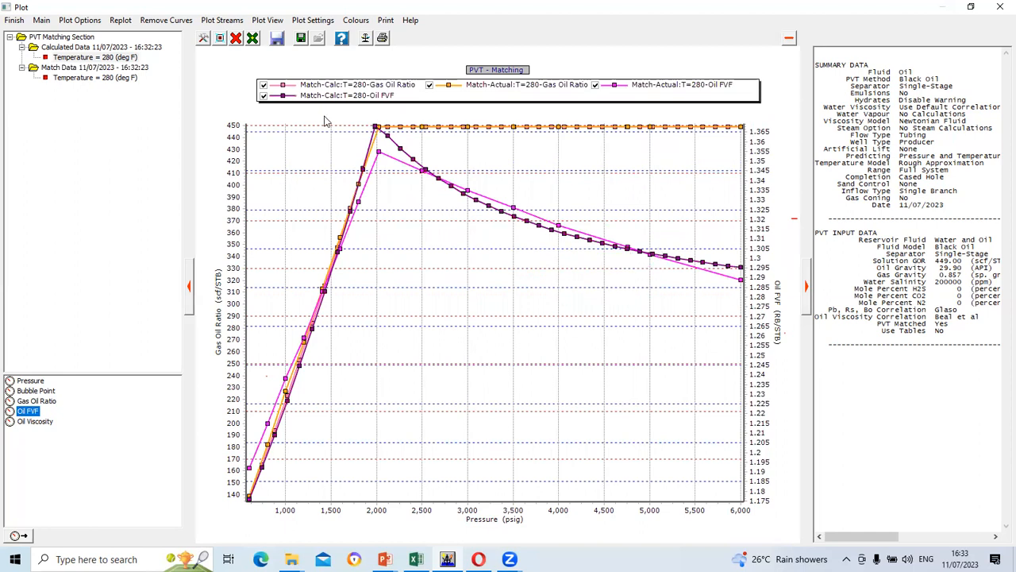
{"action": "left_click", "coordinate": [998, 6]}
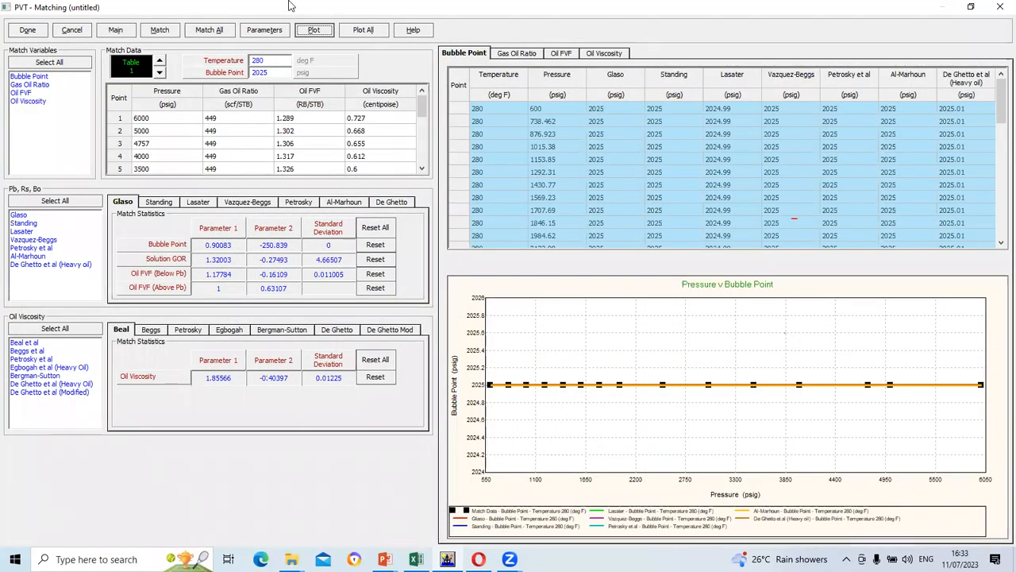
Open the Correlation Parameters table listing Parameter 1, Parameter 2 and standard deviation
{"action": "left_click", "coordinate": [264, 29]}
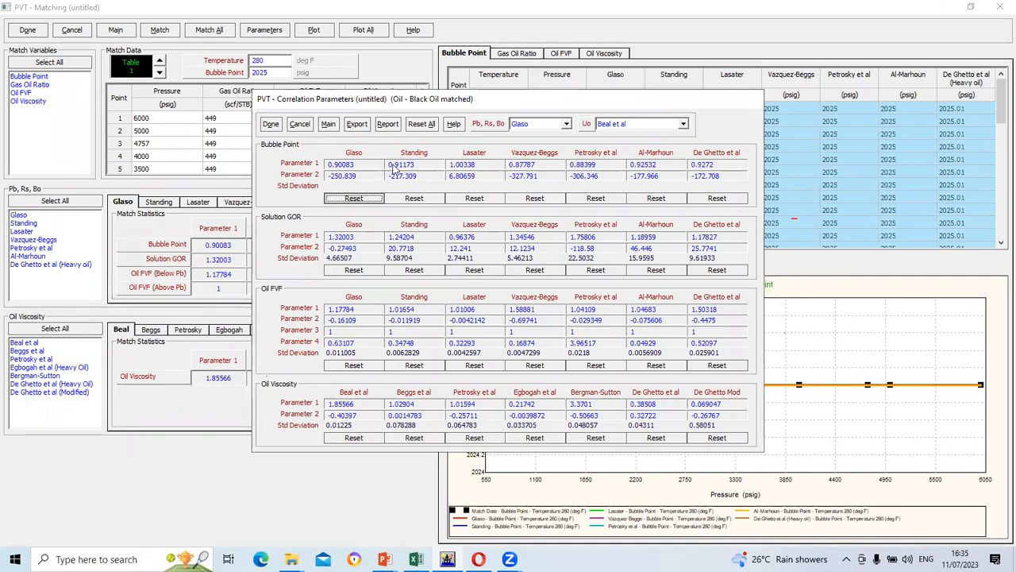
Keep Glaso for Pb, Rs, Bo and bring up the PowerPoint slide on Bo
{"action": "left_click", "coordinate": [566, 123]}
{"action": "left_click", "coordinate": [569, 123]}
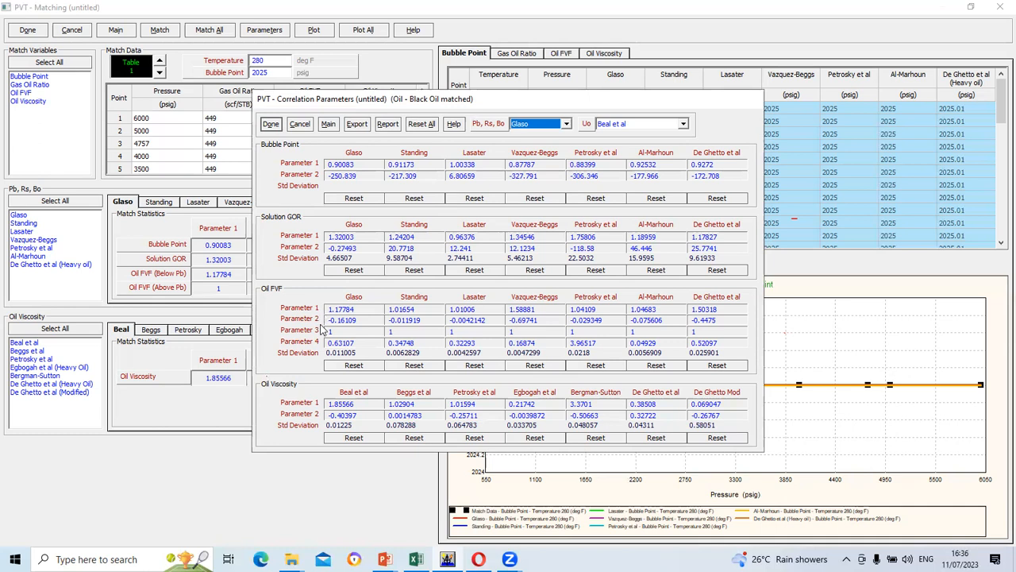
{"action": "left_click", "coordinate": [384, 559]}
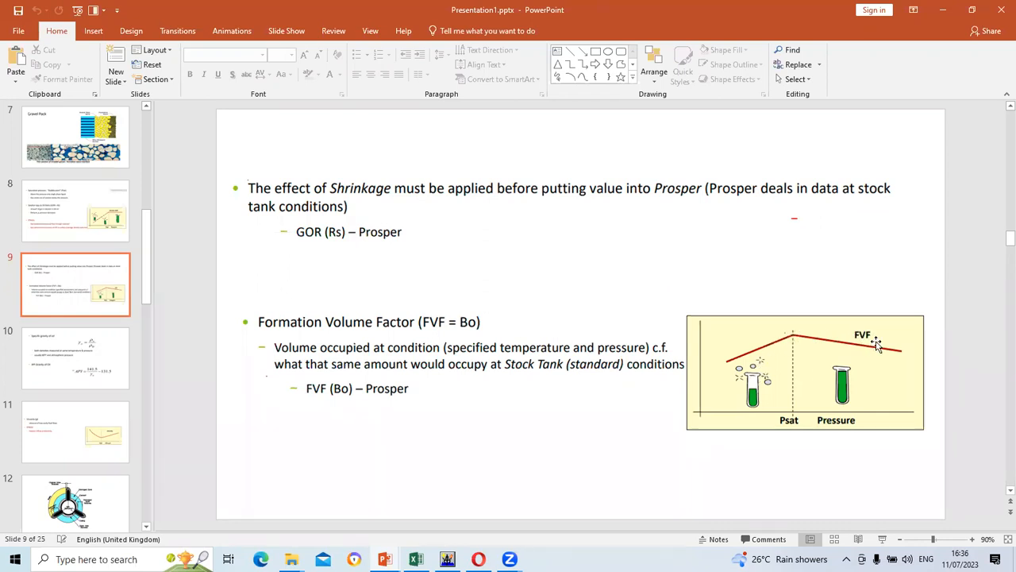
Review slide 8 on bubble point and solution GOR, then return to Prosper's correlation parameters
{"action": "scroll", "coordinate": [879, 343], "scroll_direction": "up", "scroll_amount": 1}
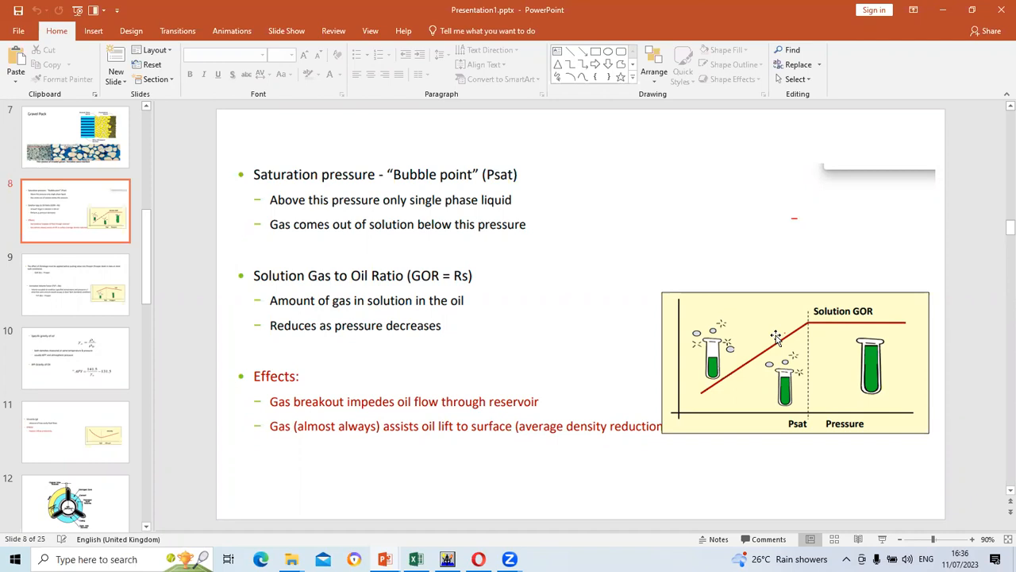
{"action": "scroll", "coordinate": [778, 341], "scroll_direction": "down", "scroll_amount": 2}
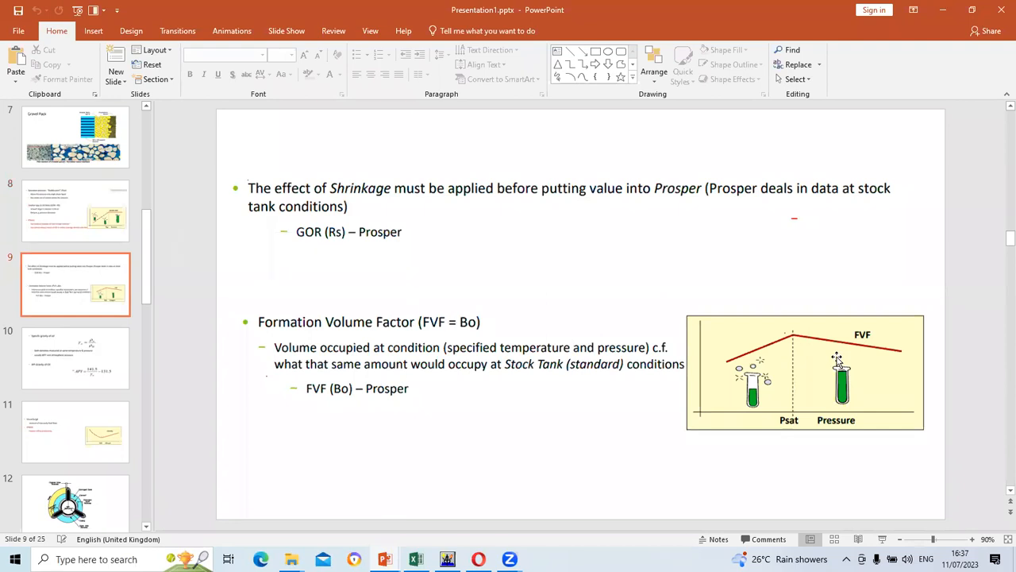
{"action": "left_click", "coordinate": [450, 557]}
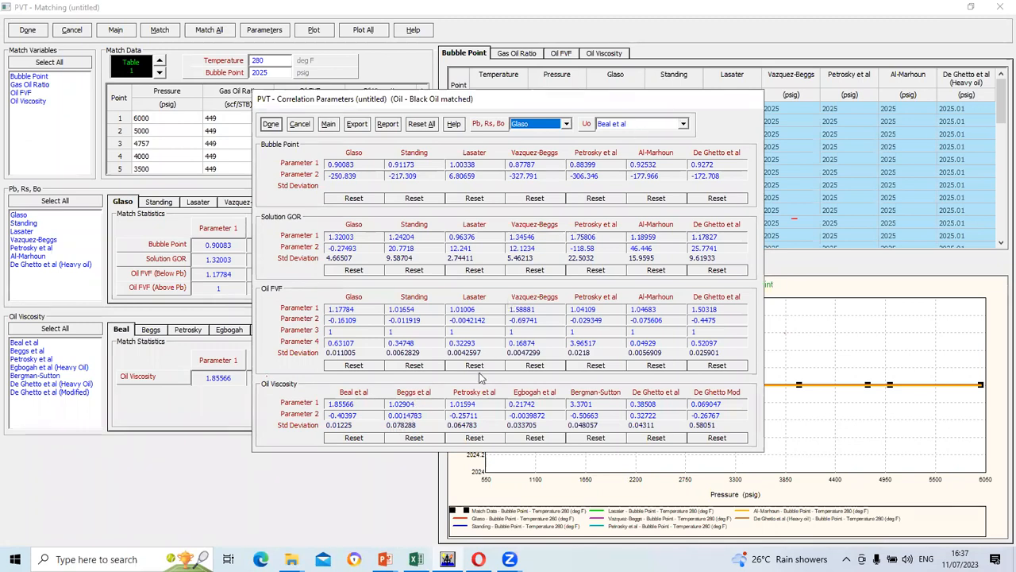
Keep Beal et al for oil viscosity and accept the parameters to refresh the bubble point match
{"action": "left_click", "coordinate": [689, 125]}
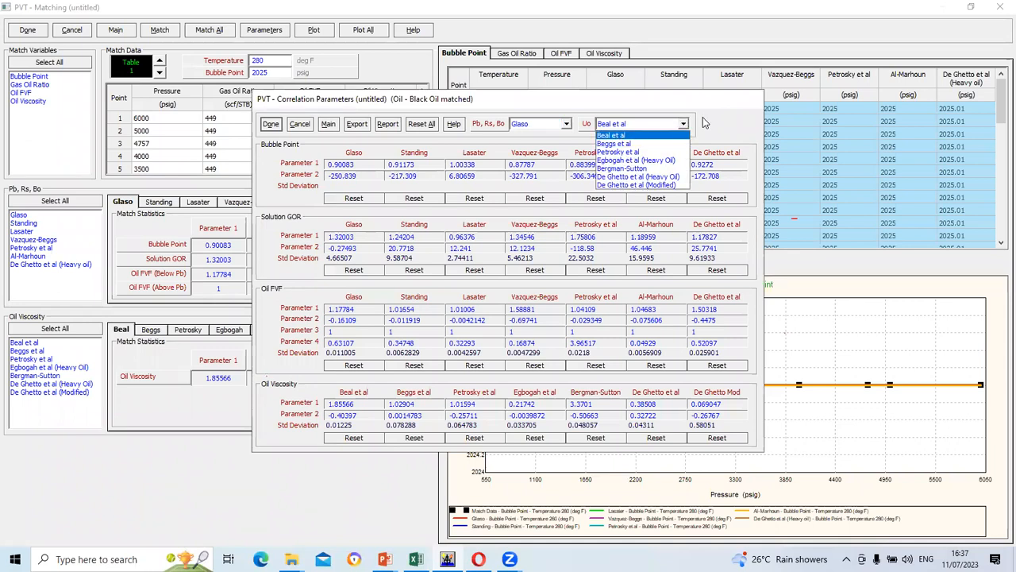
{"action": "left_click", "coordinate": [627, 135]}
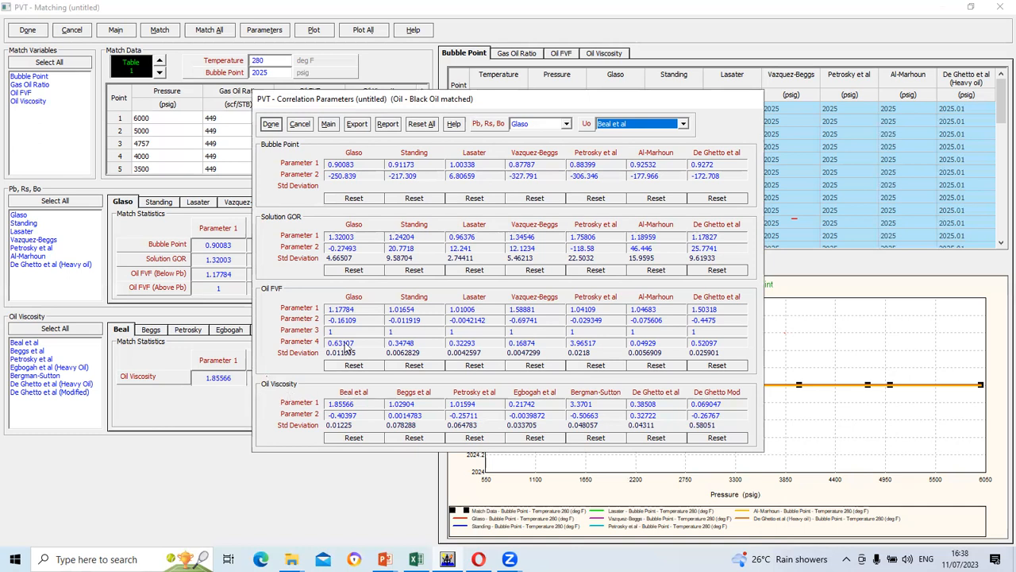
{"action": "left_click", "coordinate": [270, 124]}
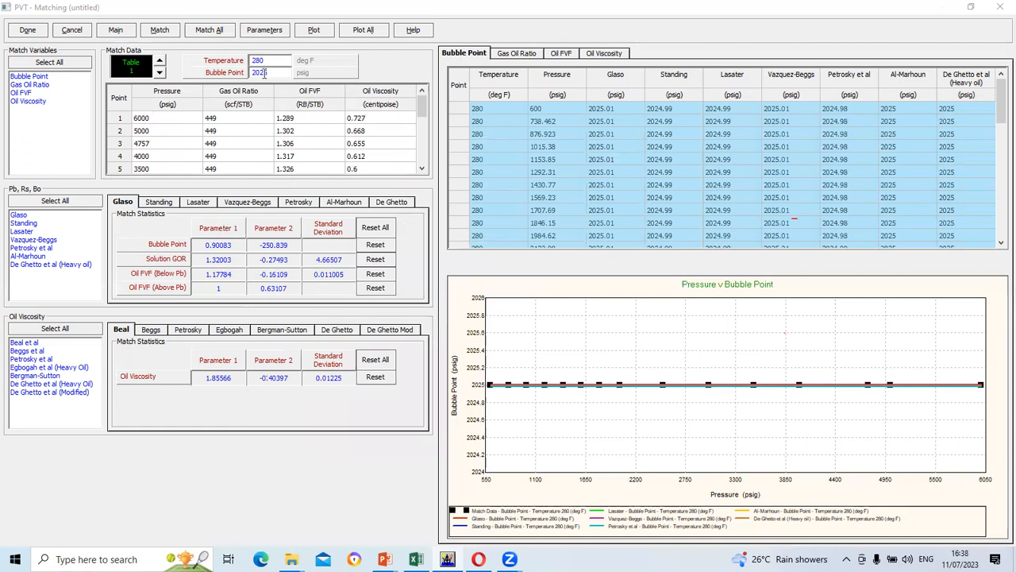
{"action": "left_click", "coordinate": [313, 31]}
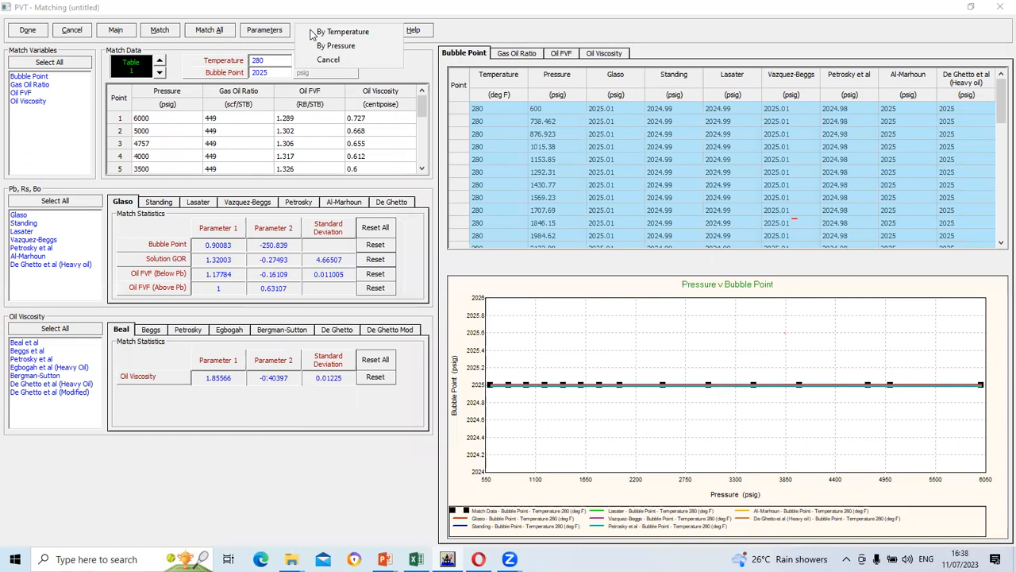
Close the Matching, PVT Match data and PVT Input Data windows, leaving PVT marked matched
{"action": "left_click", "coordinate": [28, 35]}
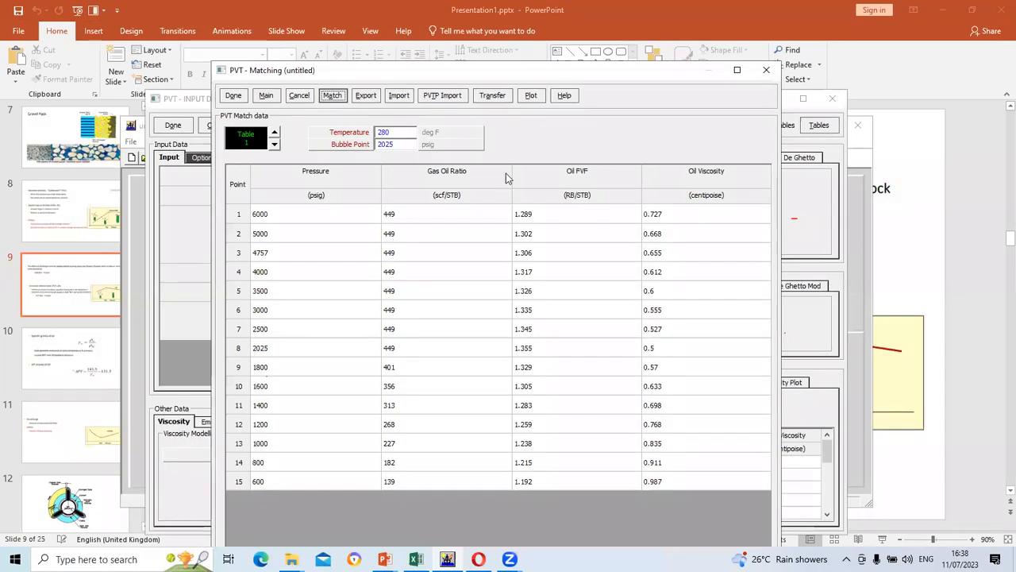
{"action": "left_click", "coordinate": [233, 96]}
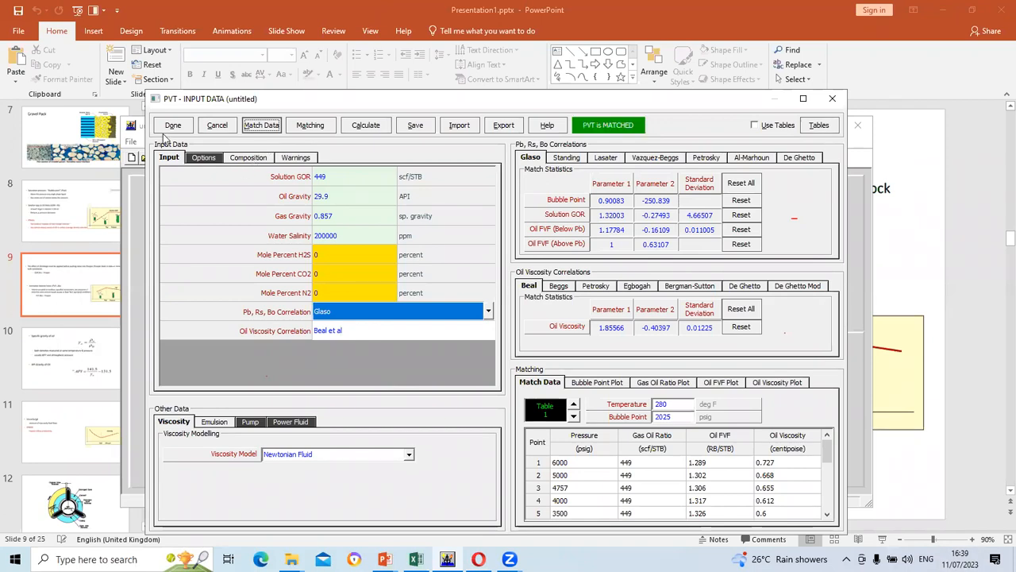
{"action": "left_click", "coordinate": [166, 125]}
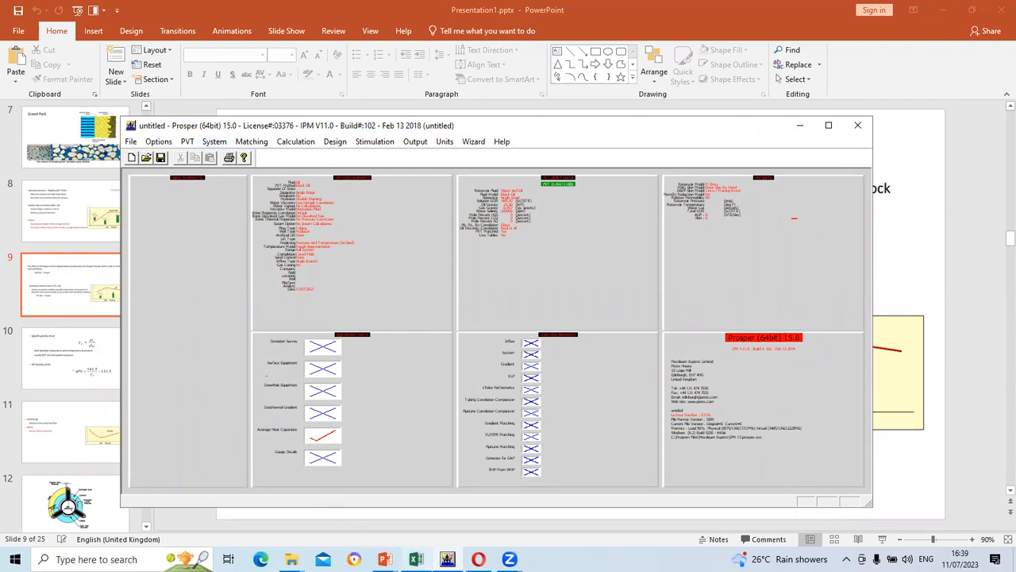
{"action": "left_click", "coordinate": [414, 557]}
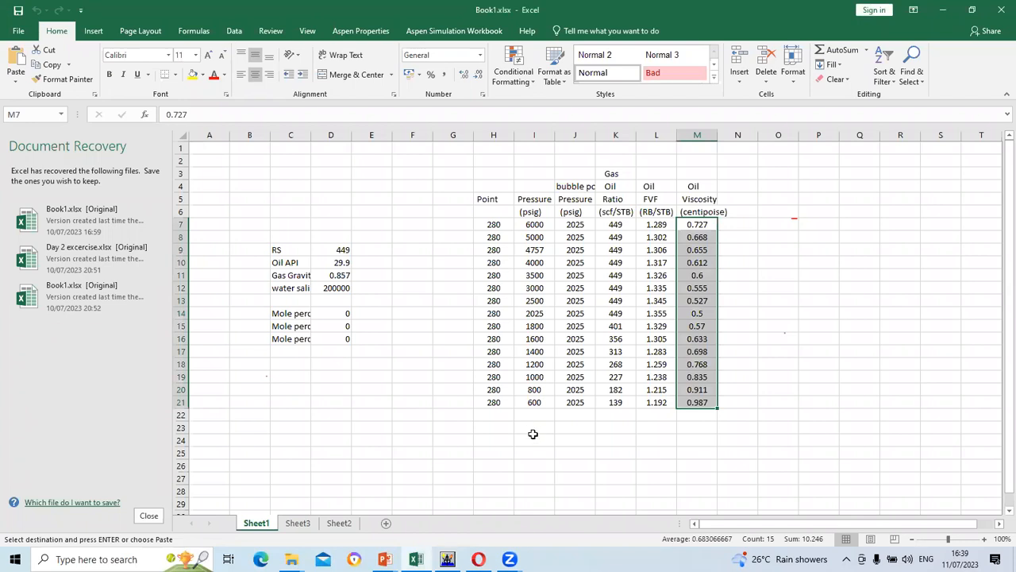
Paste the oil viscosity values in Excel, then bring Prosper's main screen back to front
{"action": "key", "text": "ctrl+v"}
{"action": "mouse_move", "coordinate": [447, 559]}
{"action": "left_click", "coordinate": [438, 540]}
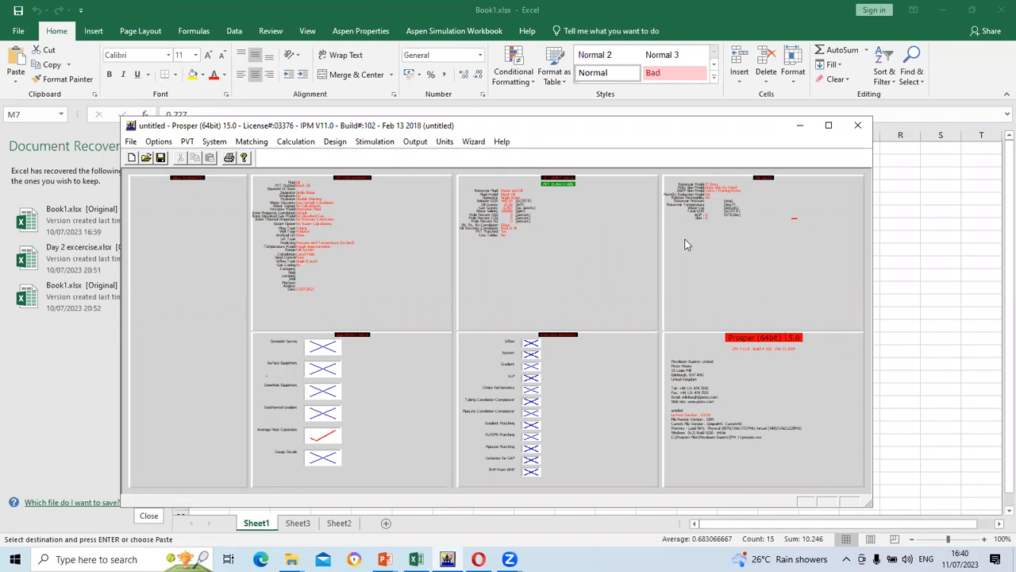
Open Prosper's IPR input (Total GOR 449), then bring up the Nodal analysis day 2 presentation
{"action": "double_click", "coordinate": [705, 218]}
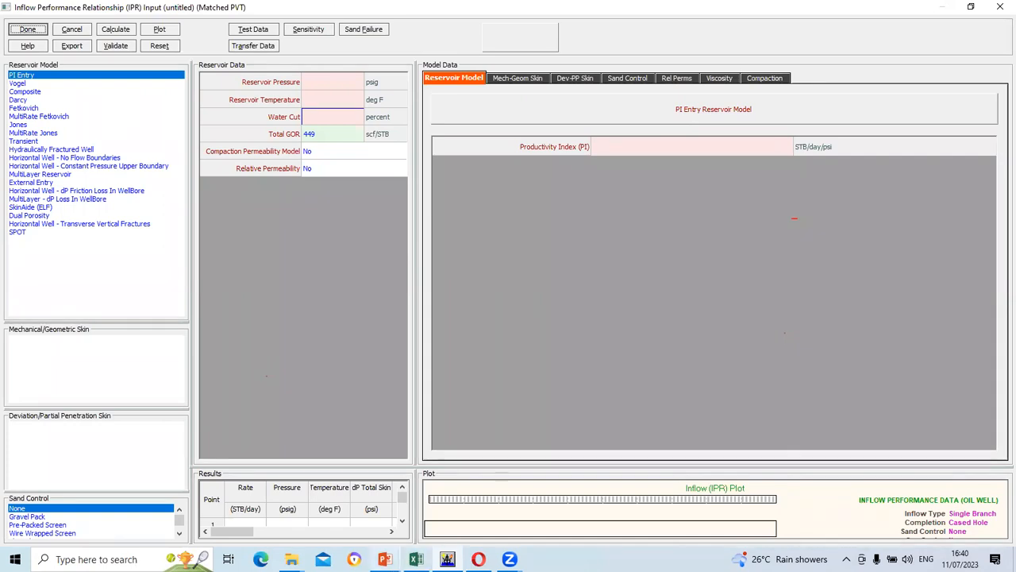
{"action": "mouse_move", "coordinate": [384, 559]}
{"action": "left_click", "coordinate": [460, 501]}
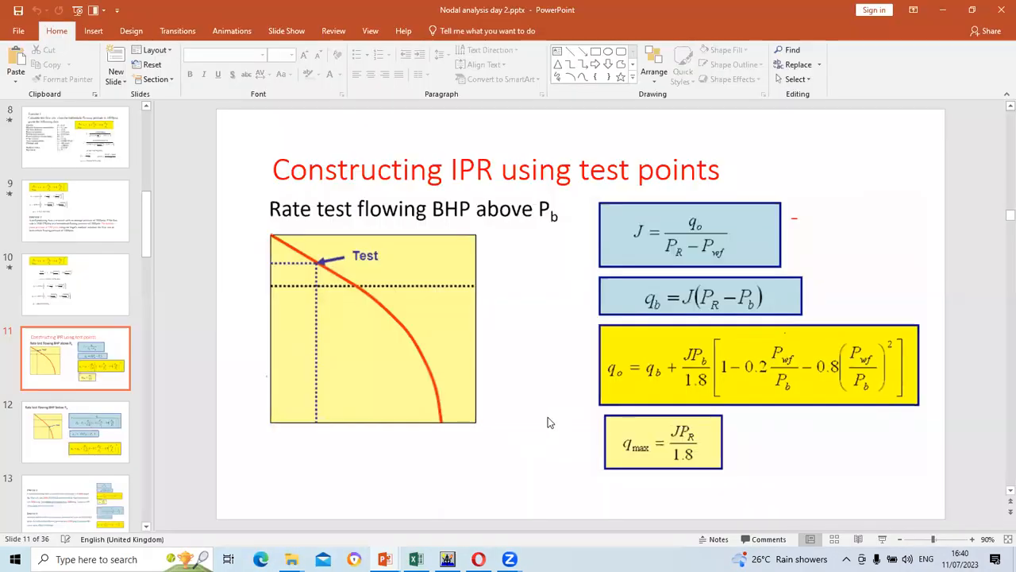
Move back from slide 11 to slide 7, showing Vogel's IPR equation, qmax = J·p/1.8 and the dimensionless chart
{"action": "scroll", "coordinate": [547, 422], "scroll_direction": "up", "scroll_amount": 5}
{"action": "scroll", "coordinate": [547, 421], "scroll_direction": "up", "scroll_amount": 5}
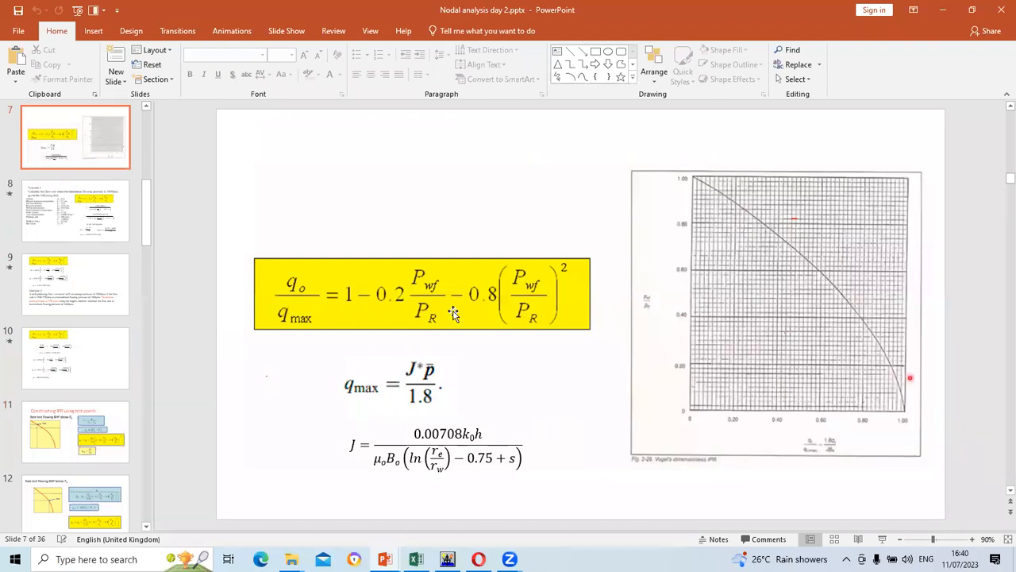
{"action": "scroll", "coordinate": [454, 314], "scroll_direction": "up", "scroll_amount": 3}
{"action": "scroll", "coordinate": [454, 314], "scroll_direction": "down", "scroll_amount": 2}
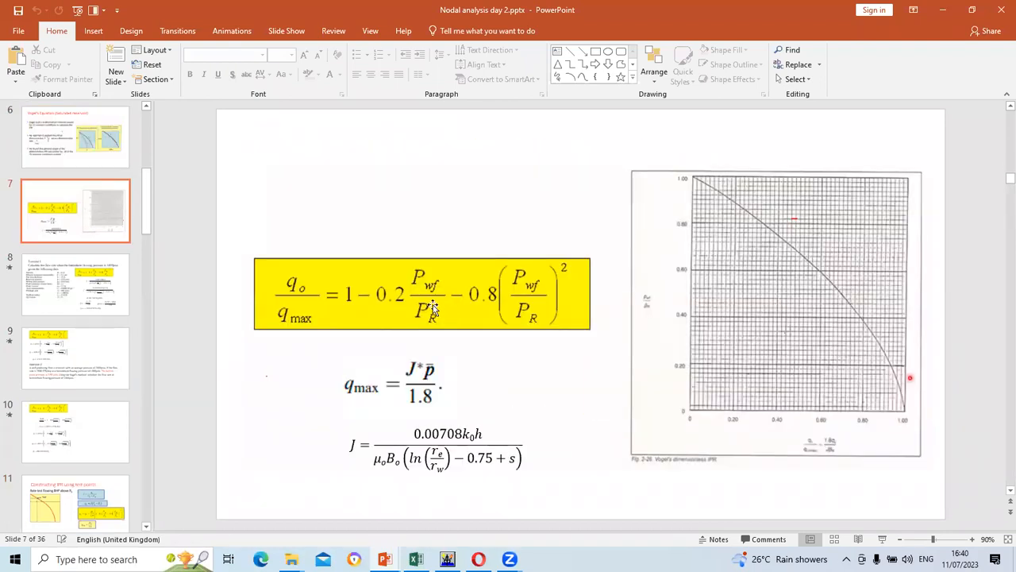
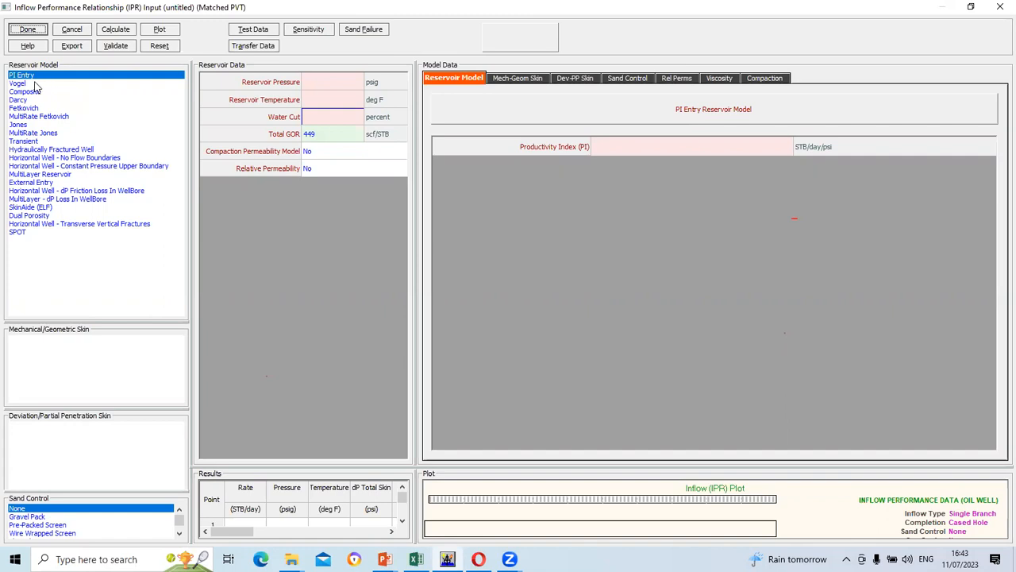
Switch the reservoir model to Vogel with 4000 psig reservoir pressure, 280 deg F and 0 water cut
{"action": "left_click", "coordinate": [18, 83]}
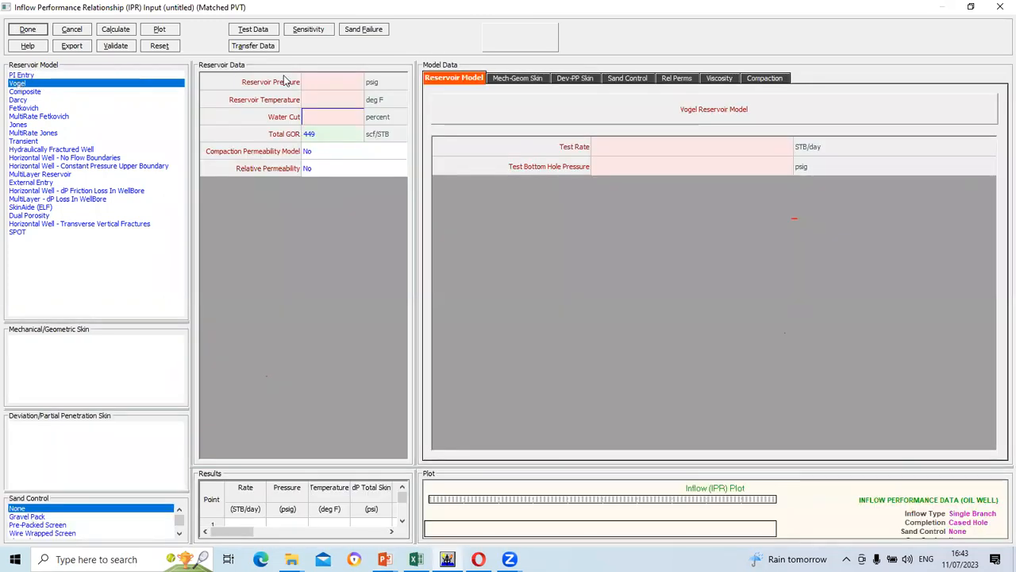
{"action": "left_click", "coordinate": [312, 84]}
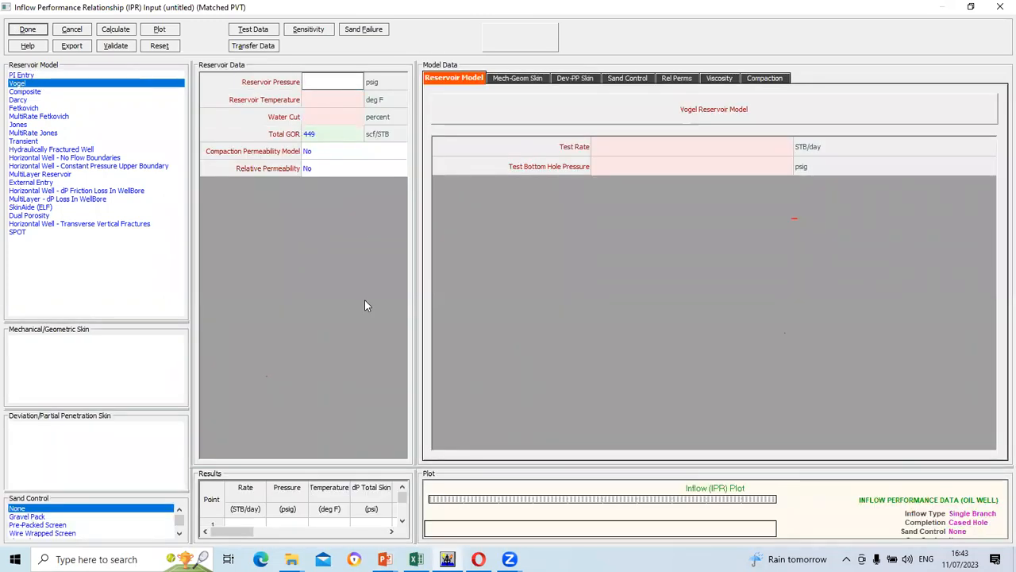
{"action": "type", "text": "4000"}
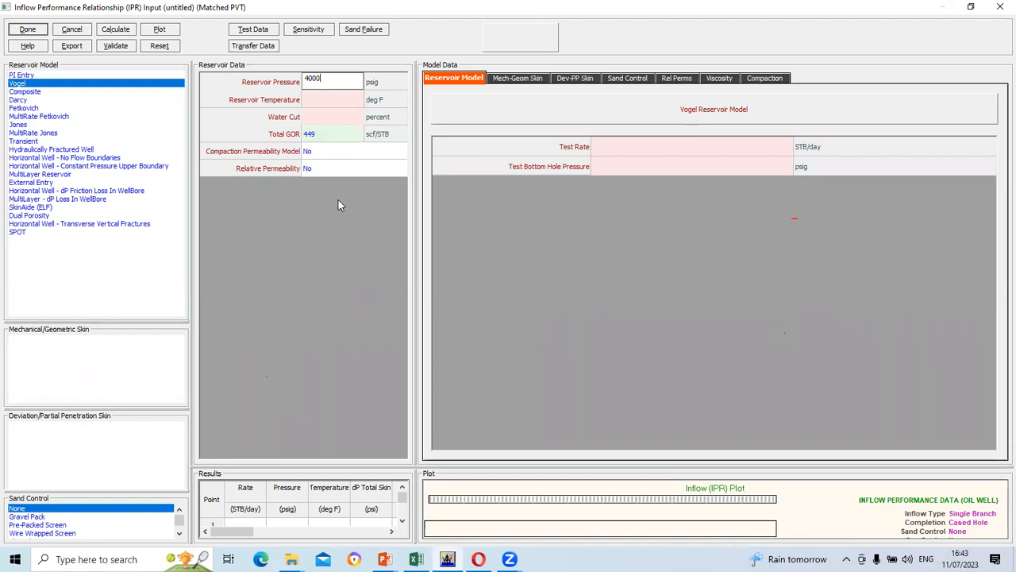
{"action": "left_click", "coordinate": [326, 99]}
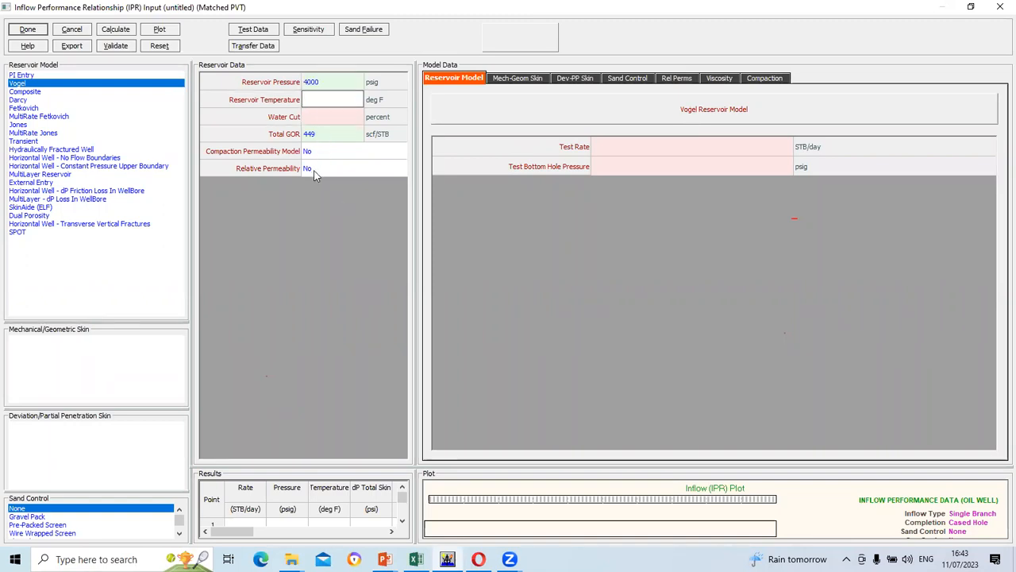
{"action": "type", "text": "280"}
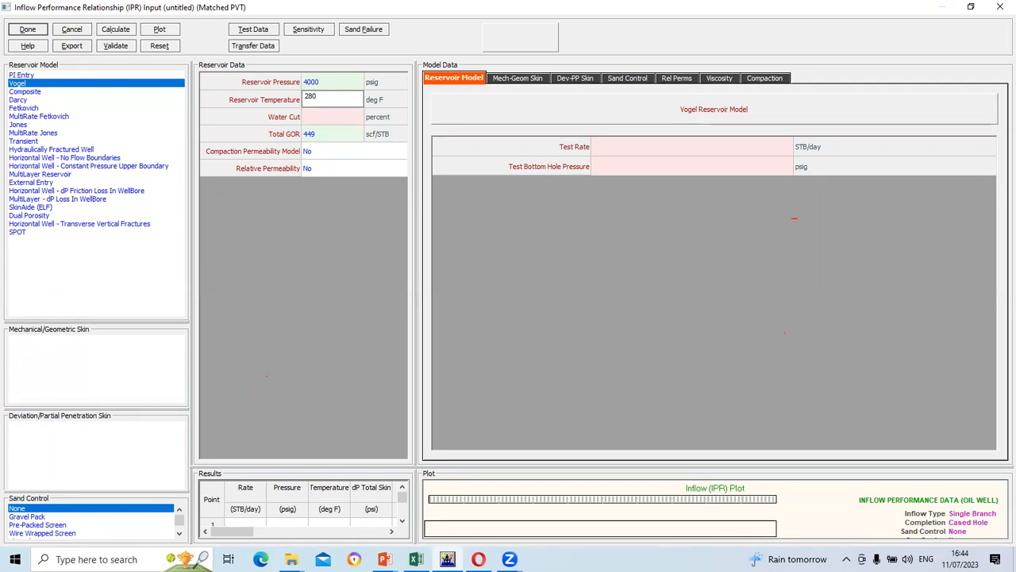
{"action": "left_click", "coordinate": [334, 116]}
{"action": "type", "text": "0"}
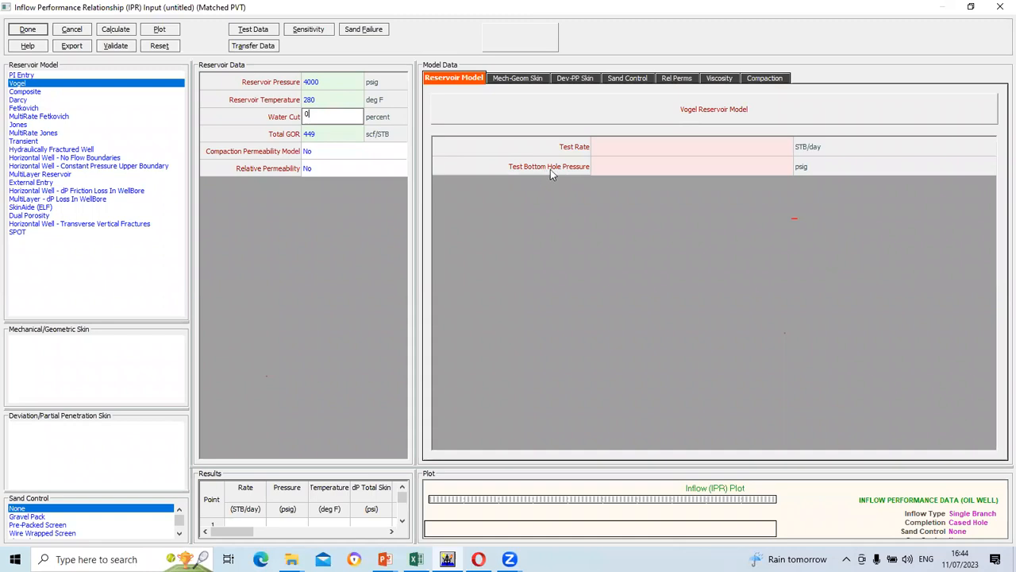
Enter the Vogel test point of 250 STB/day at 2500 psig and validate the reservoir data
{"action": "left_click", "coordinate": [624, 153]}
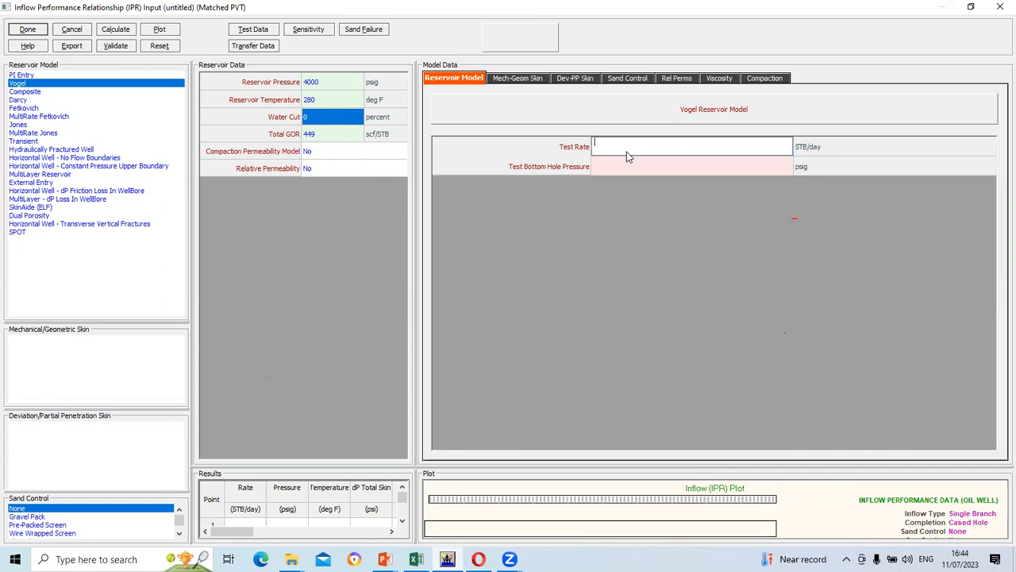
{"action": "type", "text": "250"}
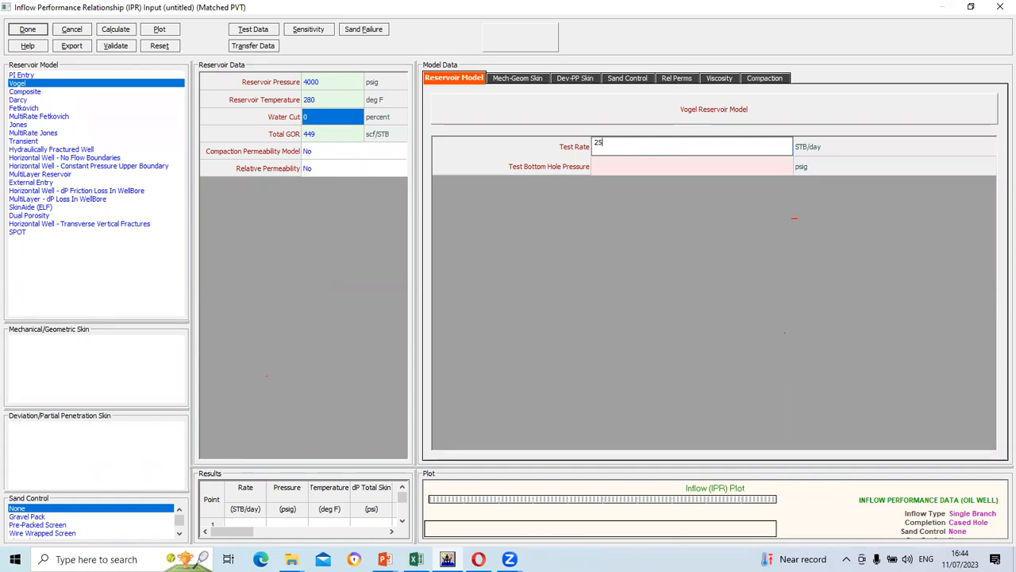
{"action": "left_click", "coordinate": [616, 169]}
{"action": "left_click", "coordinate": [617, 170]}
{"action": "type", "text": "2500"}
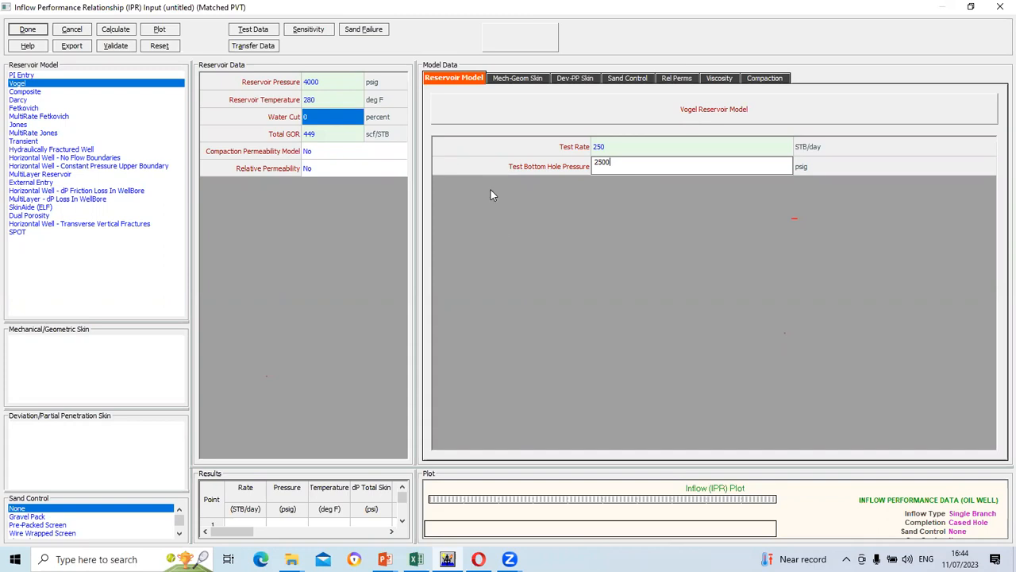
{"action": "left_click", "coordinate": [354, 90]}
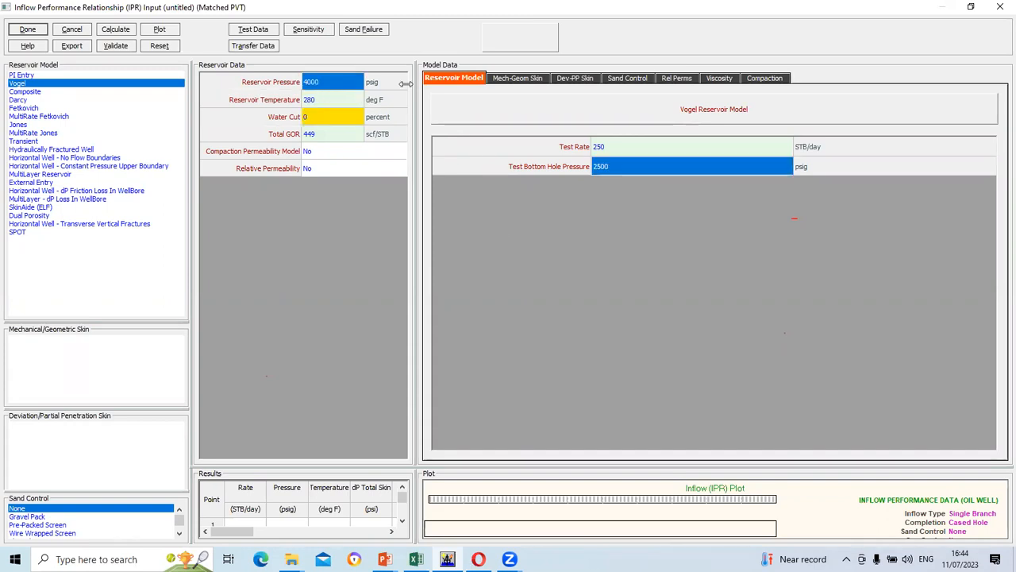
{"action": "left_click", "coordinate": [637, 145]}
{"action": "left_click", "coordinate": [473, 80]}
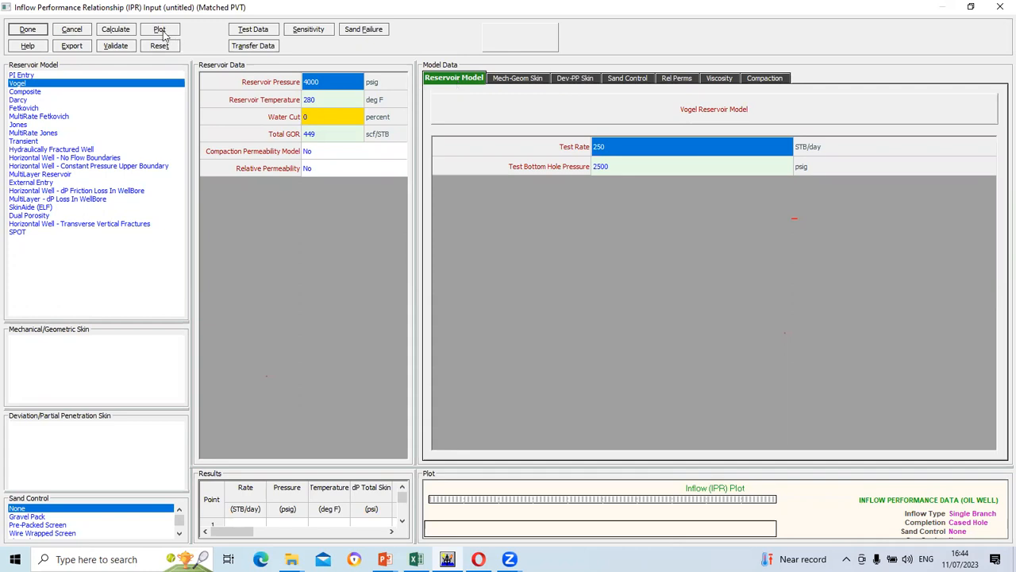
Calculate the Vogel IPR (AOF 516.442 STB/day) and plot pressure and temperature against rate
{"action": "left_click", "coordinate": [115, 29]}
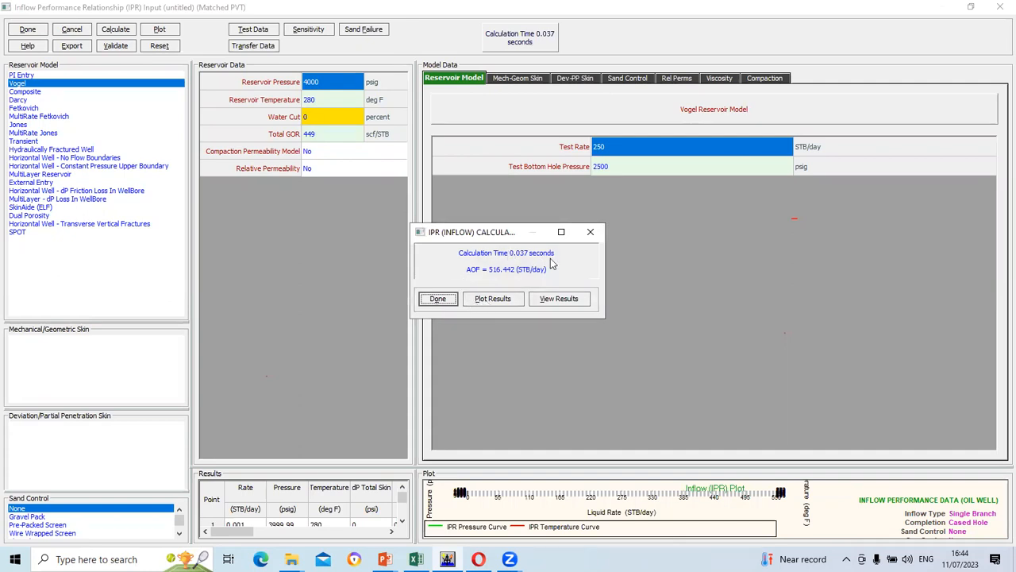
{"action": "left_click", "coordinate": [495, 300]}
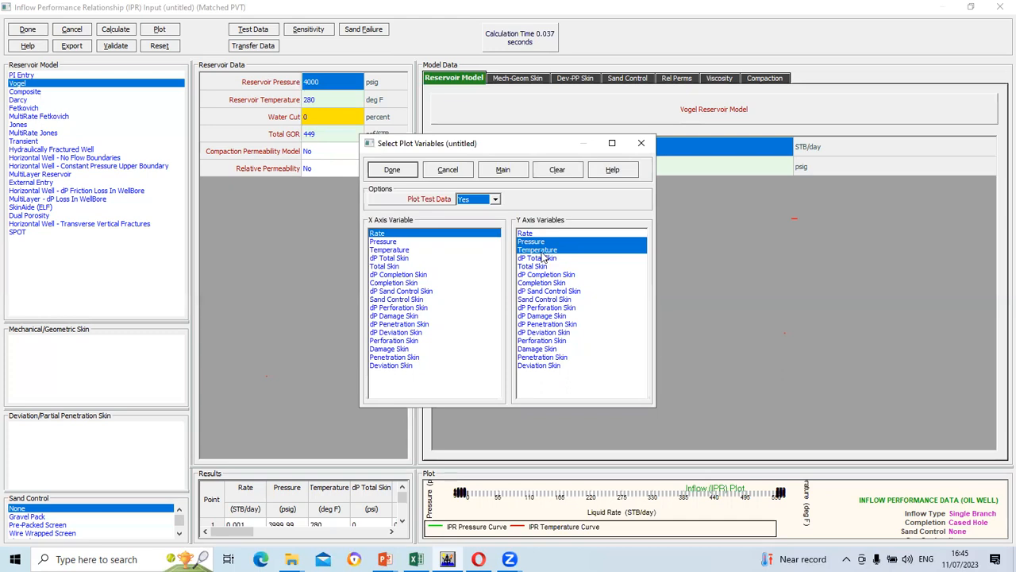
{"action": "left_click", "coordinate": [395, 170]}
{"action": "left_click", "coordinate": [493, 301]}
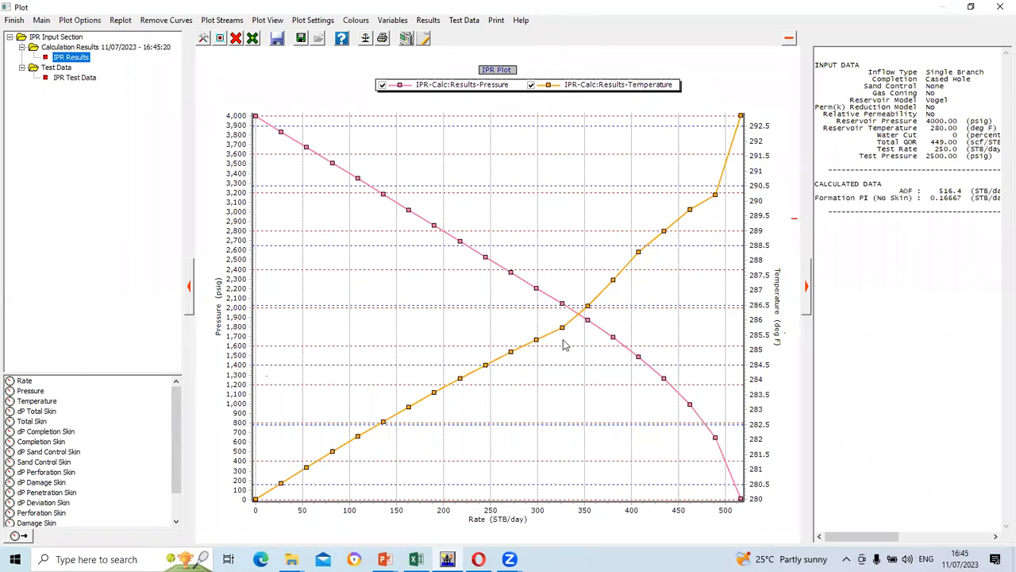
{"action": "mouse_move", "coordinate": [540, 343]}
Replot the Vogel IPR as pressure versus rate, then review its tabulated calculation results
{"action": "left_click", "coordinate": [999, 6]}
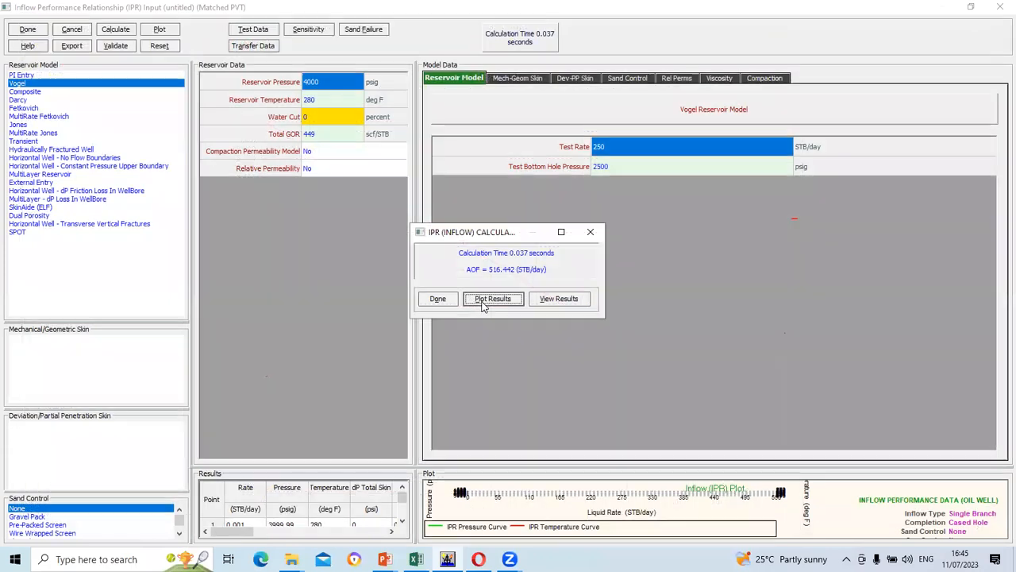
{"action": "left_click", "coordinate": [483, 299]}
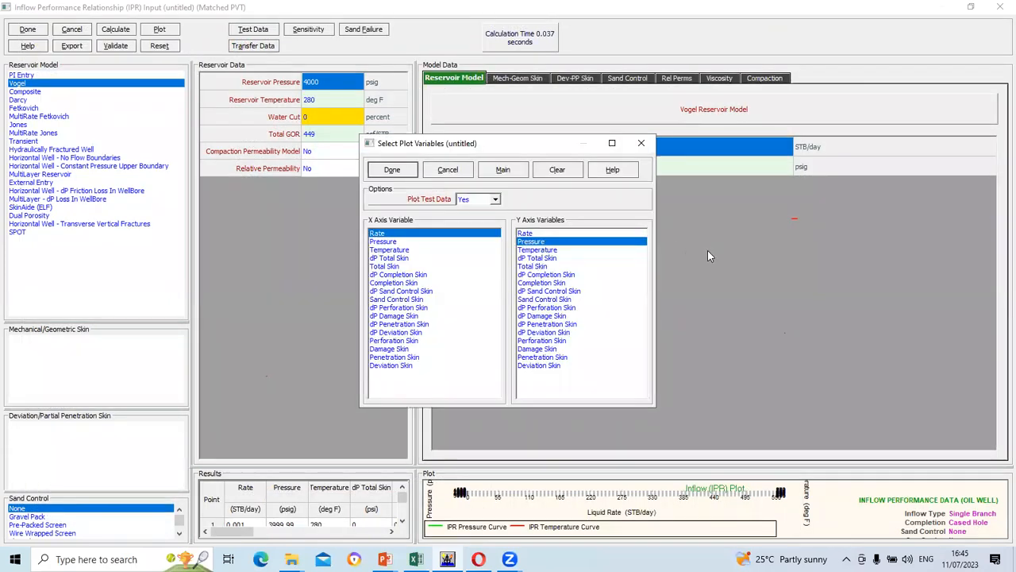
{"action": "left_click", "coordinate": [400, 169]}
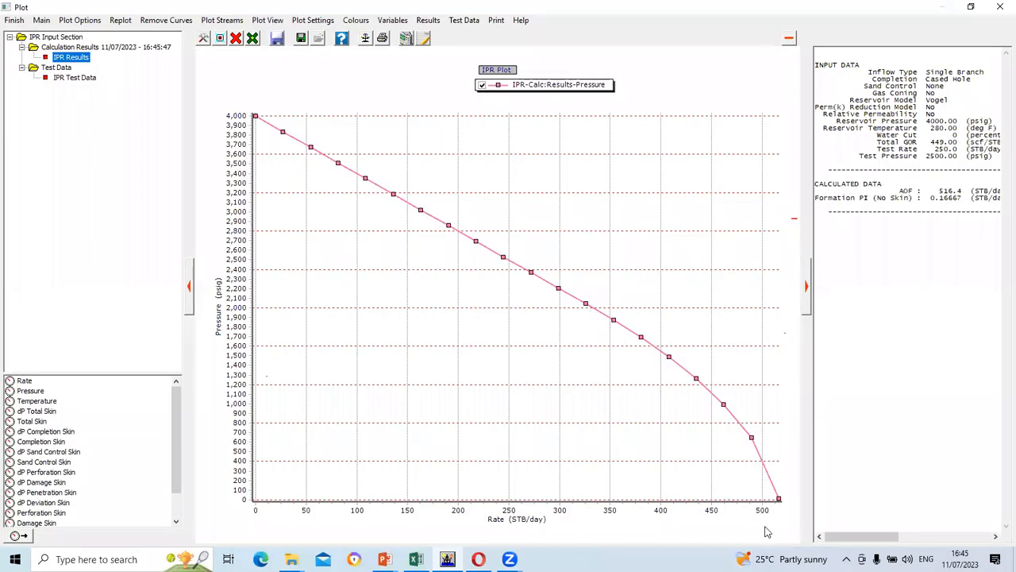
{"action": "left_click", "coordinate": [999, 7]}
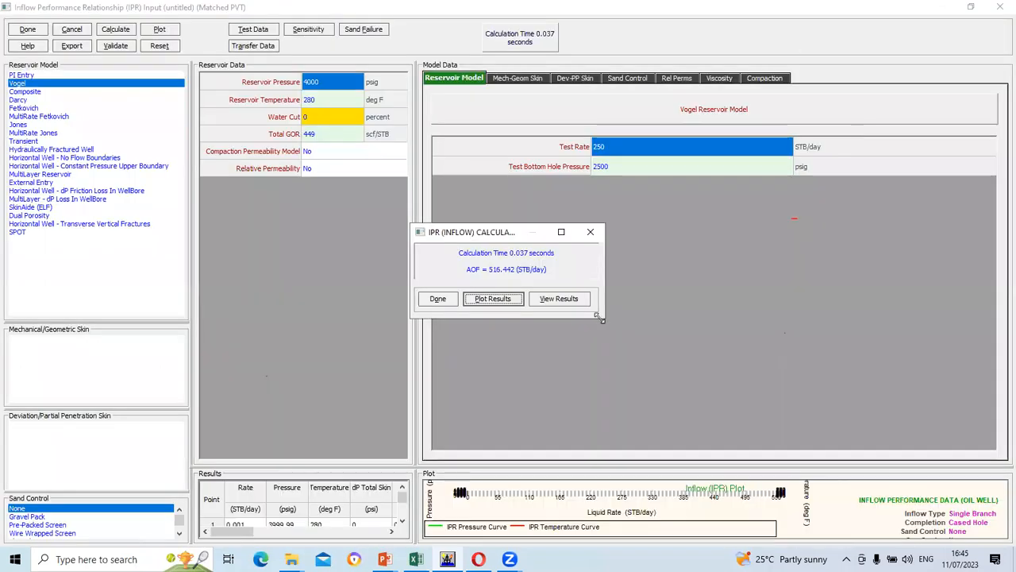
{"action": "left_click", "coordinate": [554, 299]}
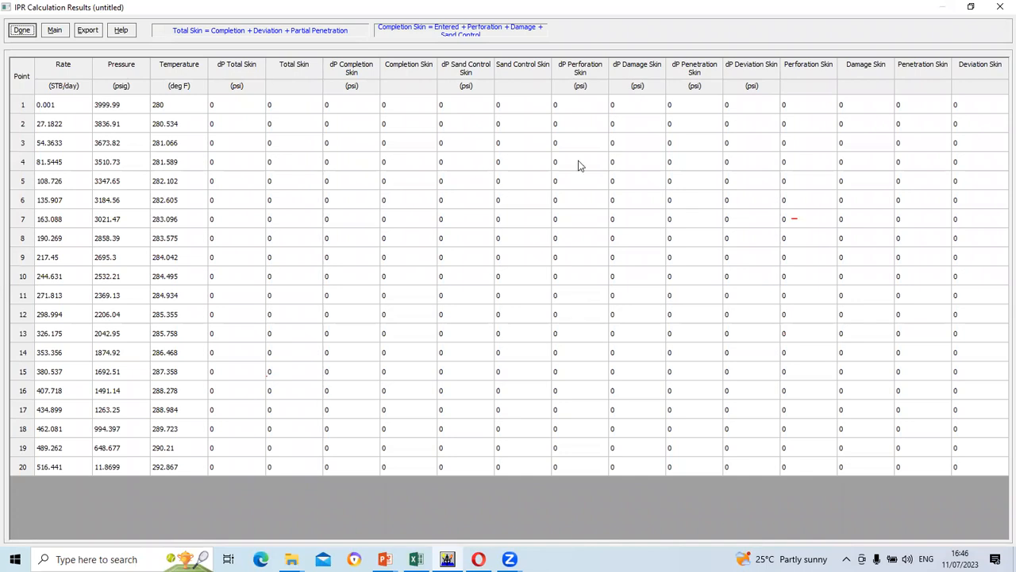
{"action": "left_click", "coordinate": [999, 6]}
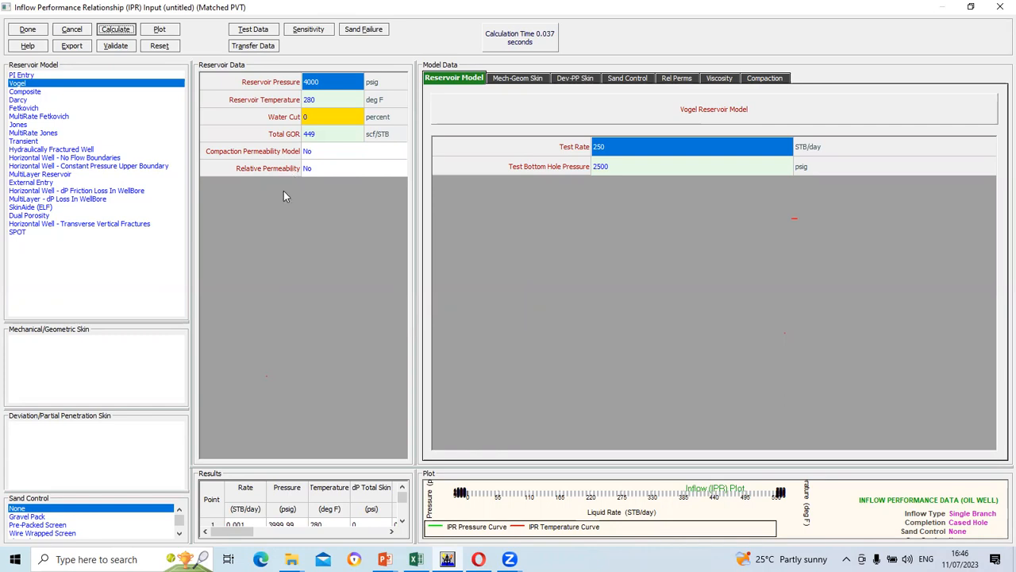
Switch the reservoir model back to PI Entry with a productivity index of 0.2
{"action": "left_click", "coordinate": [25, 77]}
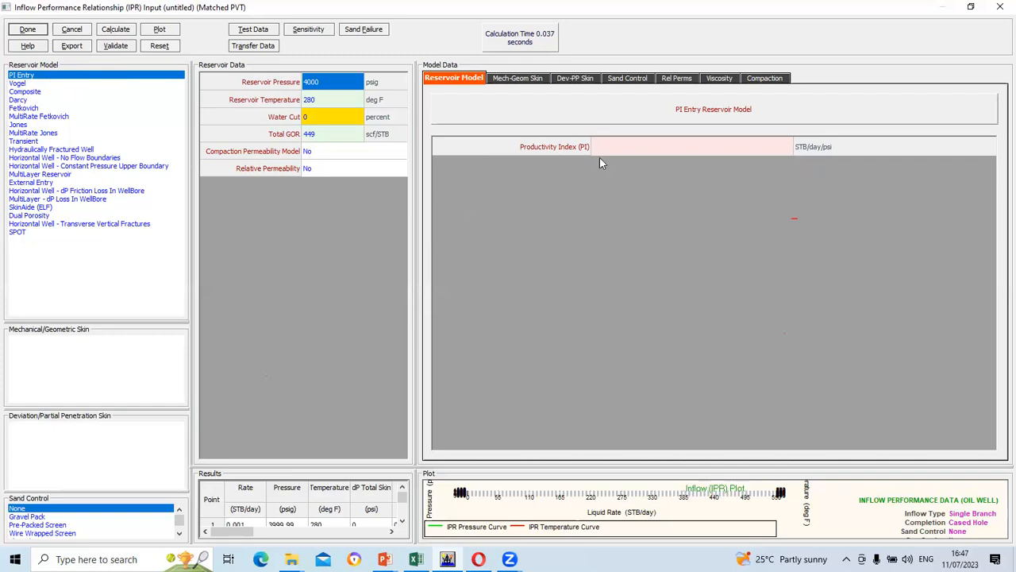
{"action": "left_click", "coordinate": [646, 145]}
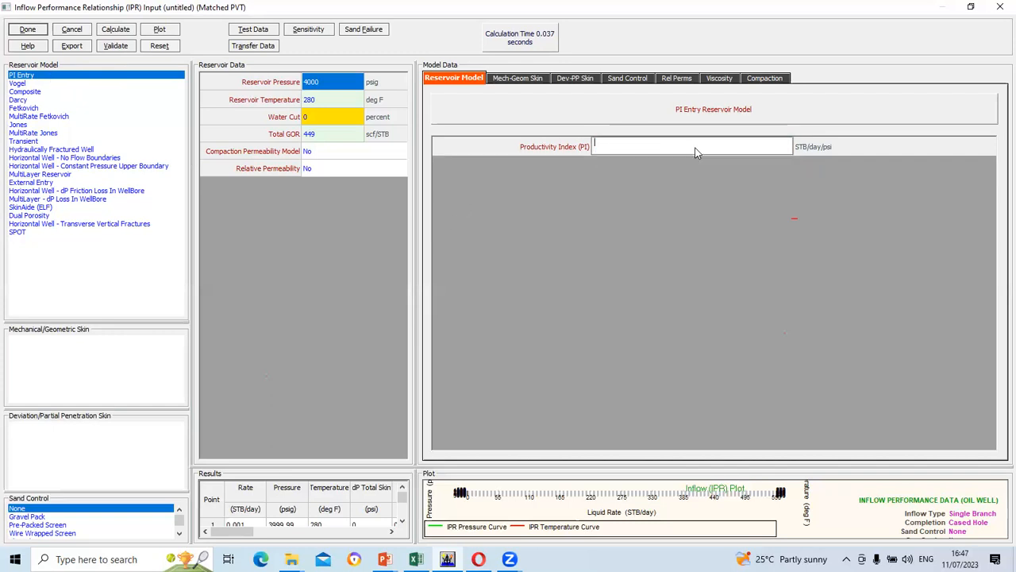
{"action": "type", "text": "0.2"}
{"action": "key", "text": "Return"}
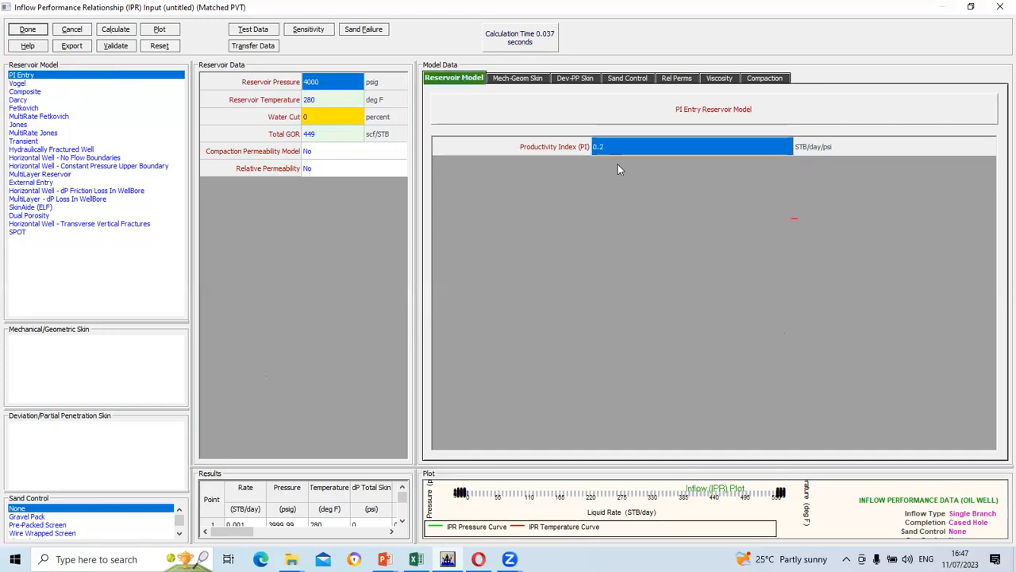
Calculate and plot the PI Entry IPR, close the results, and bring up the Excel PVT workbook
{"action": "left_click", "coordinate": [115, 29]}
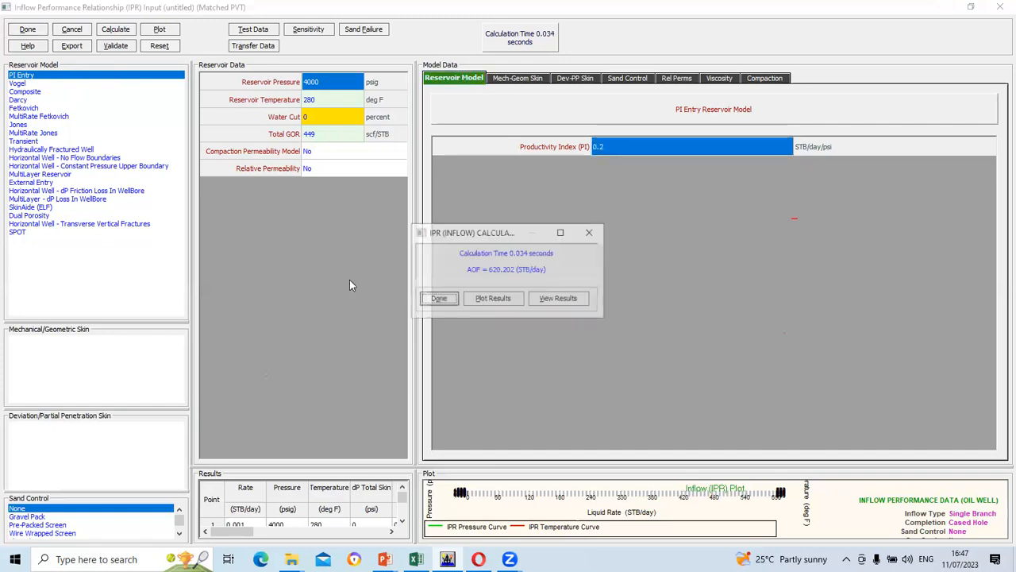
{"action": "left_click", "coordinate": [500, 299]}
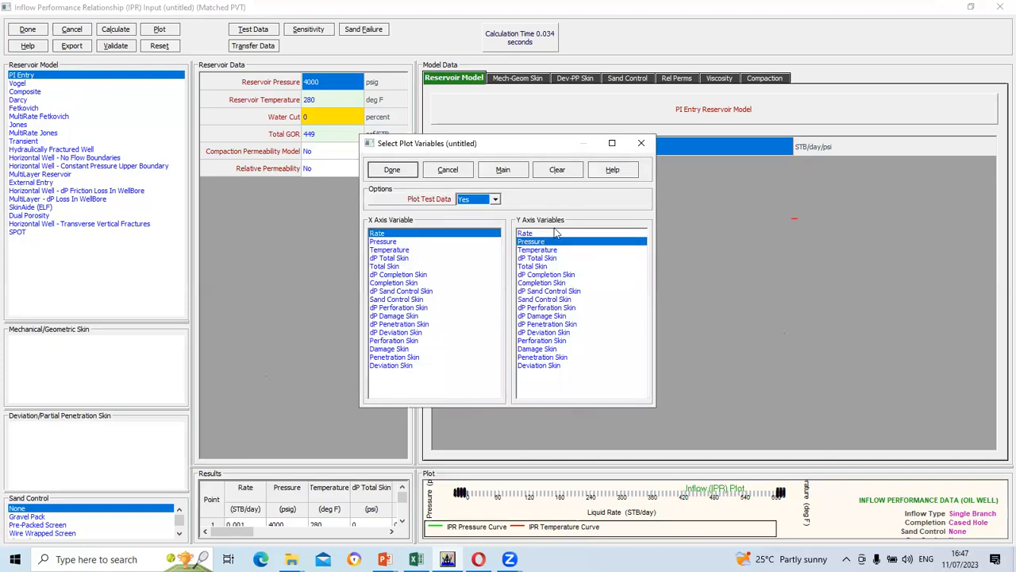
{"action": "left_click", "coordinate": [392, 170]}
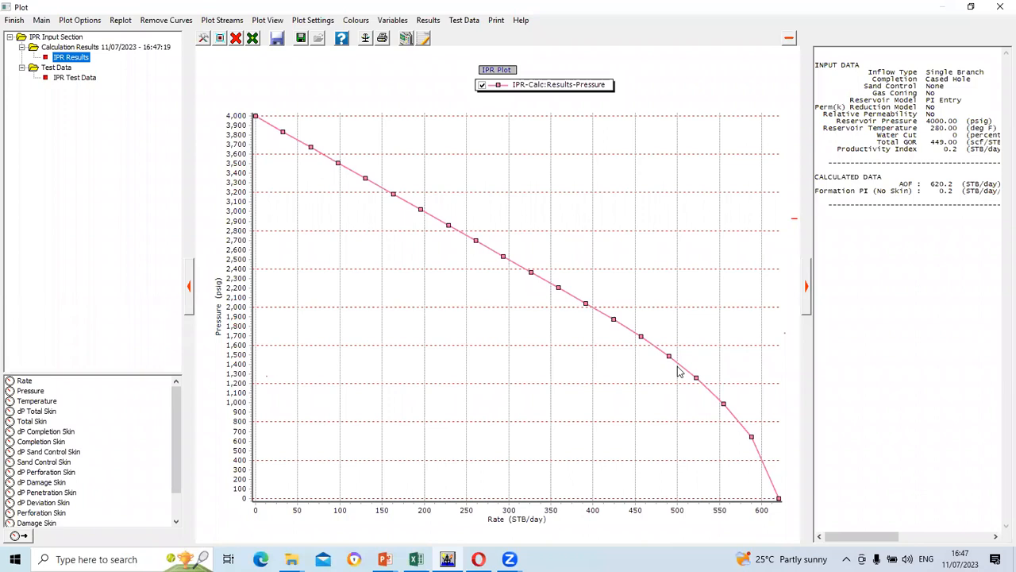
{"action": "left_click", "coordinate": [998, 7]}
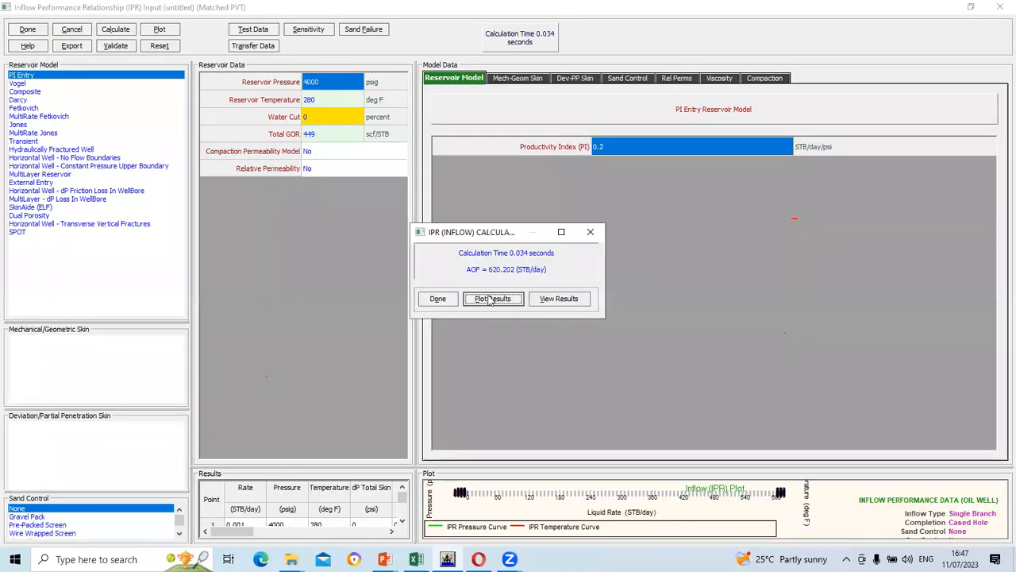
{"action": "left_click", "coordinate": [437, 299]}
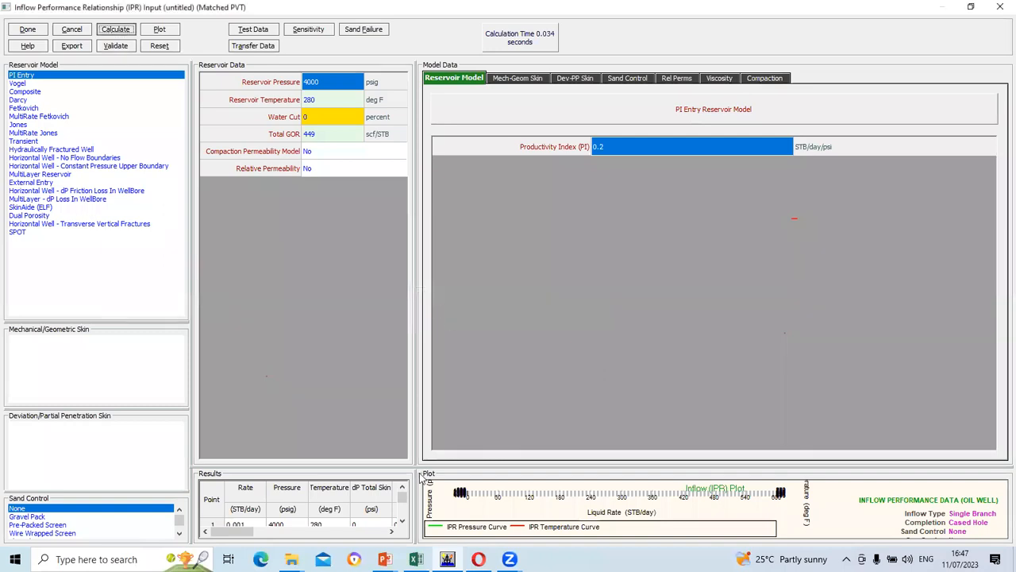
{"action": "left_click", "coordinate": [416, 558]}
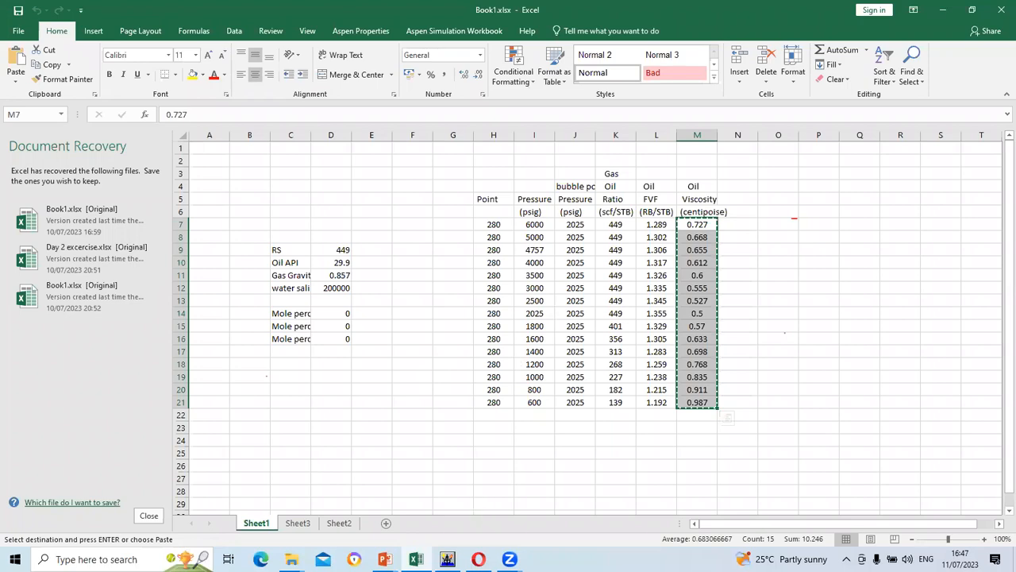
Return to Prosper's PI Entry IPR showing AOF 620.202 STB/day, then bring up the PowerPoint presentations
{"action": "left_click", "coordinate": [448, 559]}
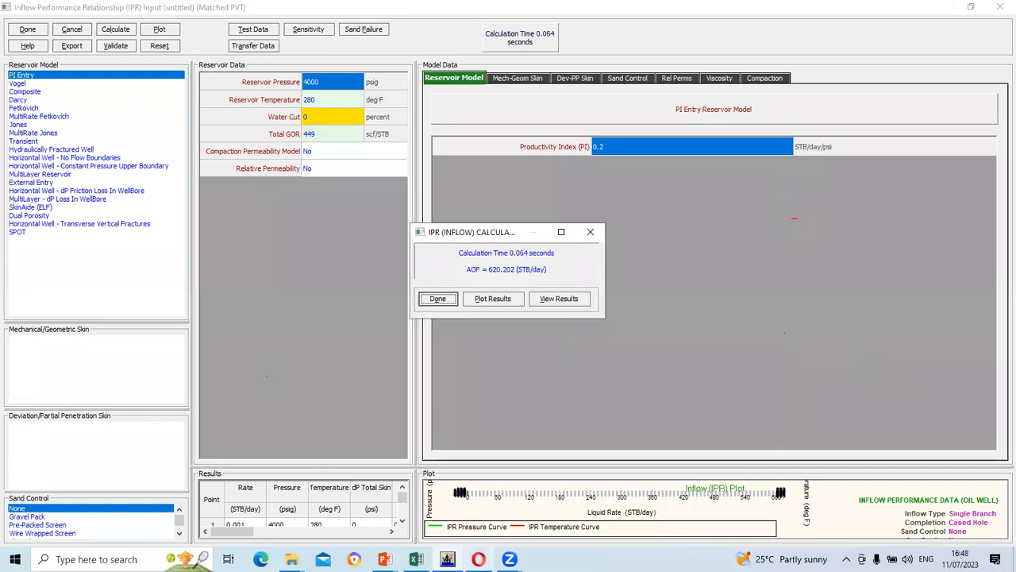
{"action": "left_click", "coordinate": [384, 559]}
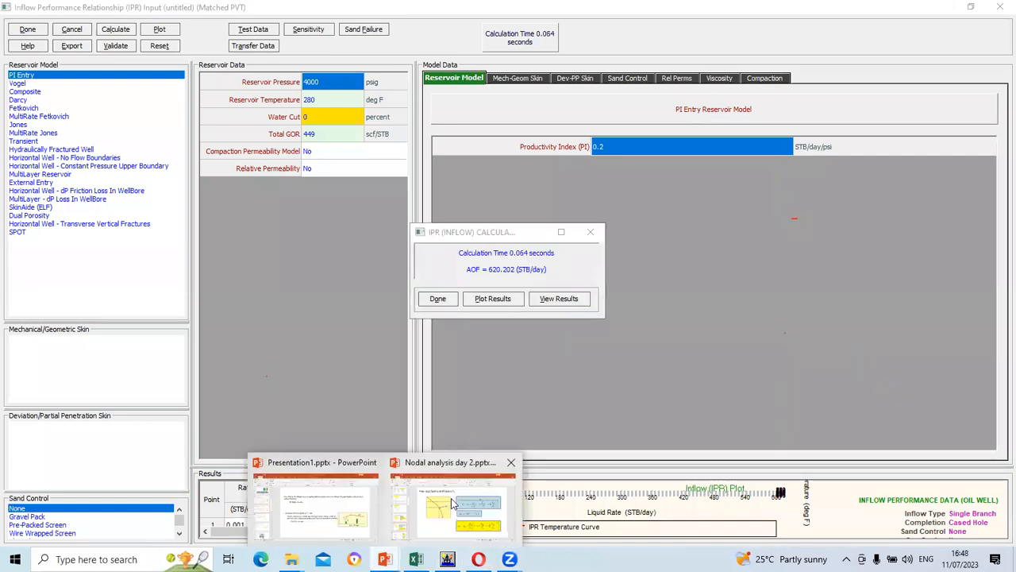
Show slide 12, 'Rate test flowing BHP below Pb', then return to Prosper's IPR window
{"action": "left_click", "coordinate": [453, 506]}
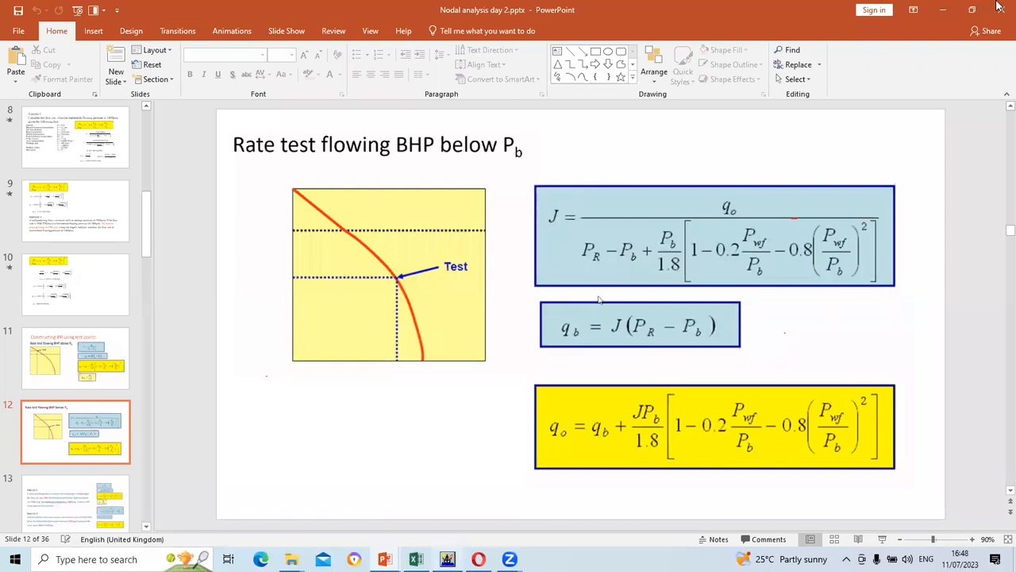
{"action": "key", "text": "alt+Tab"}
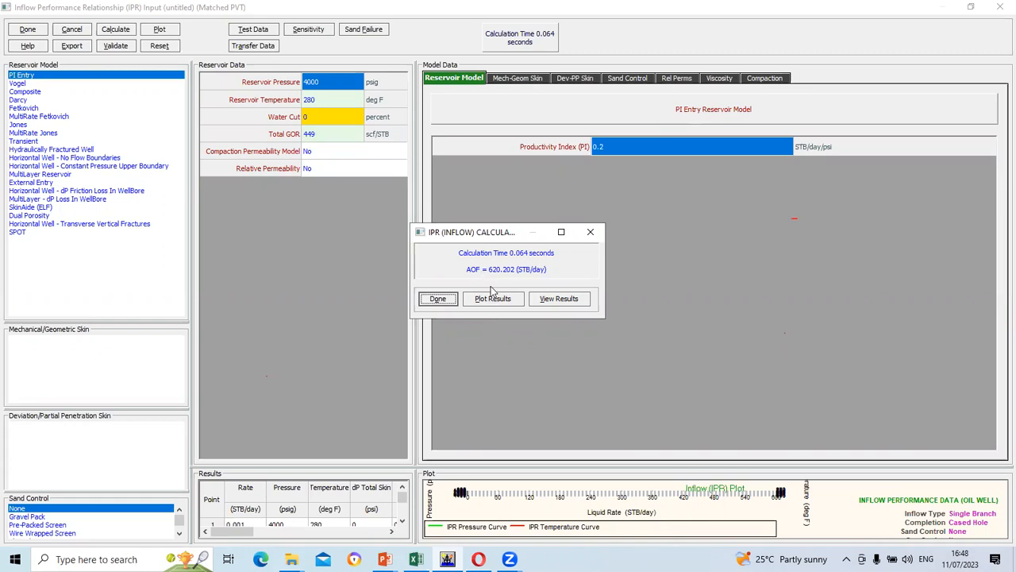
Plot the PI Entry IPR with Rate on the x-axis and Pressure on the y-axis, checking the ~620 STB/day AOF
{"action": "left_click", "coordinate": [493, 299]}
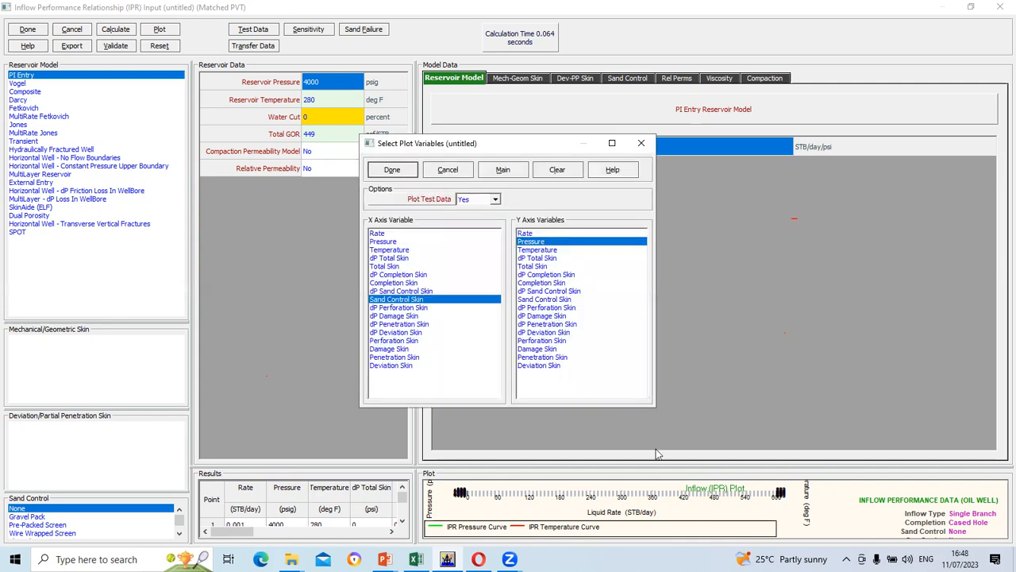
{"action": "left_click", "coordinate": [401, 173]}
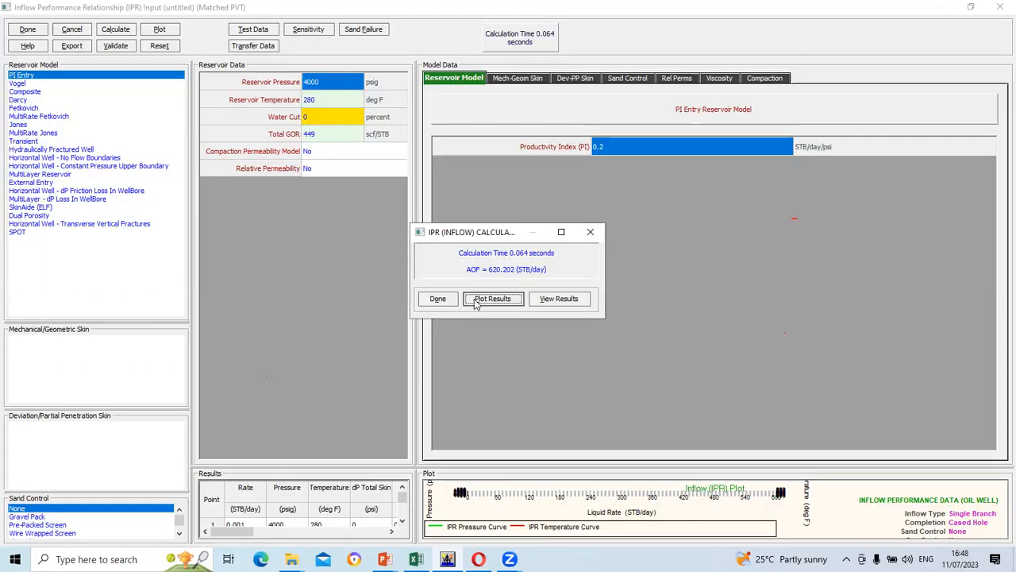
{"action": "left_click", "coordinate": [492, 298]}
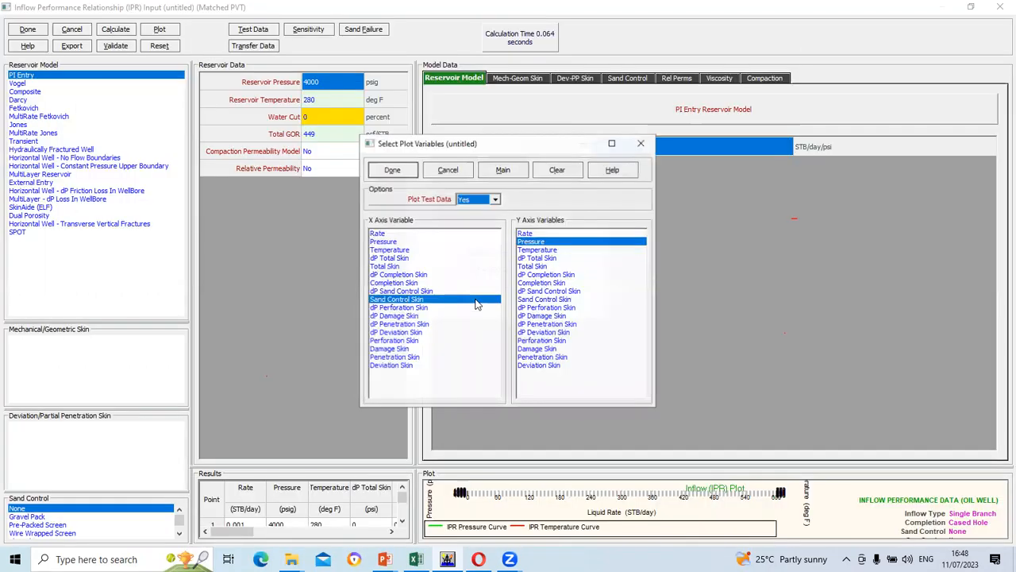
{"action": "left_click", "coordinate": [384, 233]}
{"action": "left_click", "coordinate": [401, 170]}
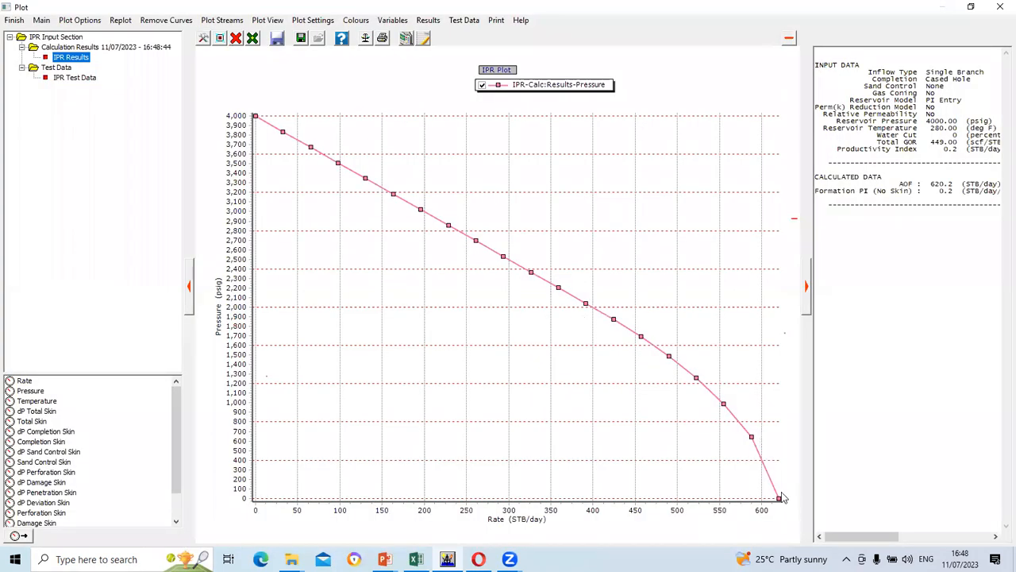
{"action": "mouse_move", "coordinate": [780, 502]}
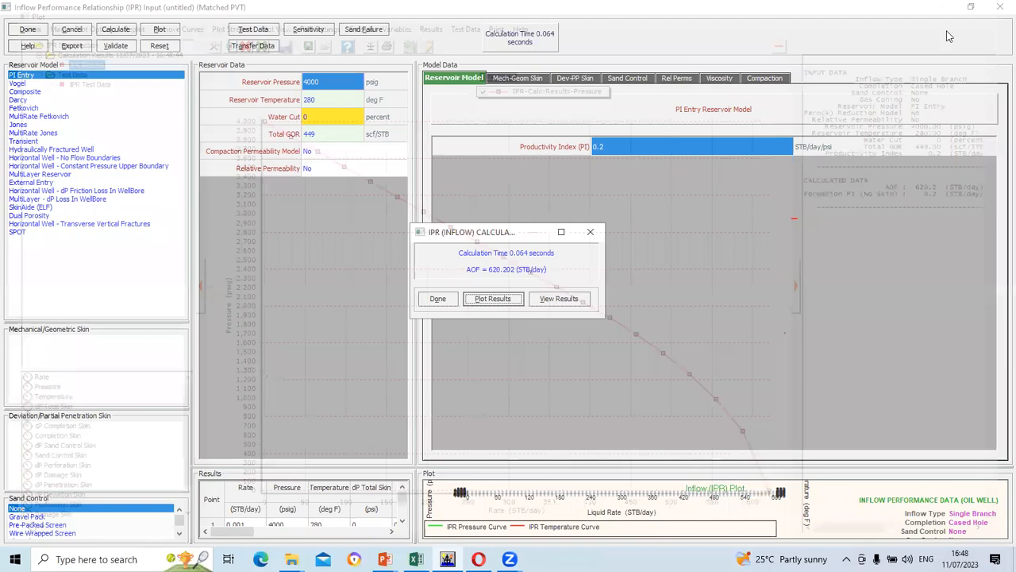
{"action": "left_click", "coordinate": [998, 7]}
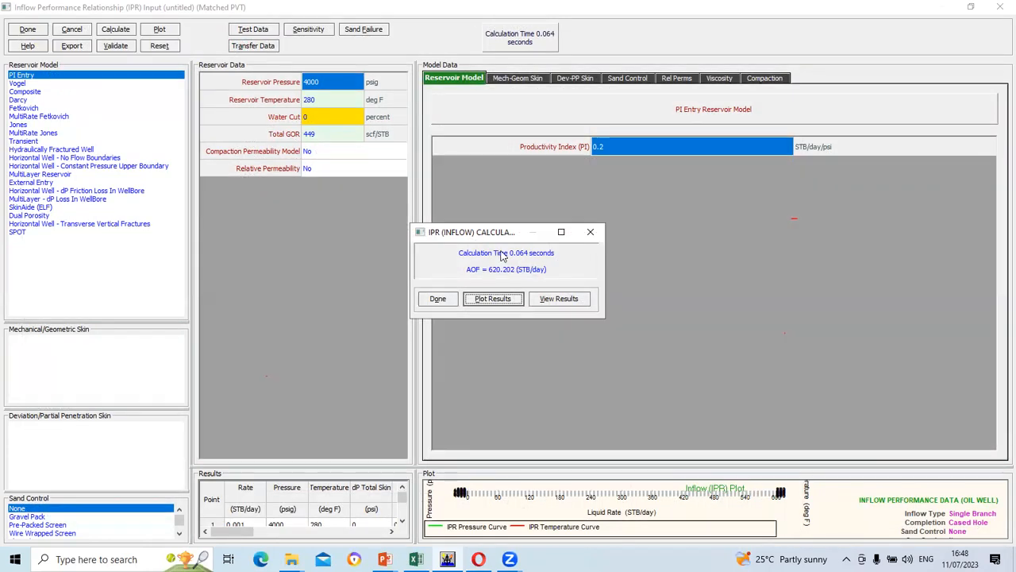
Step through the test-point IPR, Vogel equation and productivity index slides, then return to Prosper's IPR results
{"action": "mouse_move", "coordinate": [416, 559]}
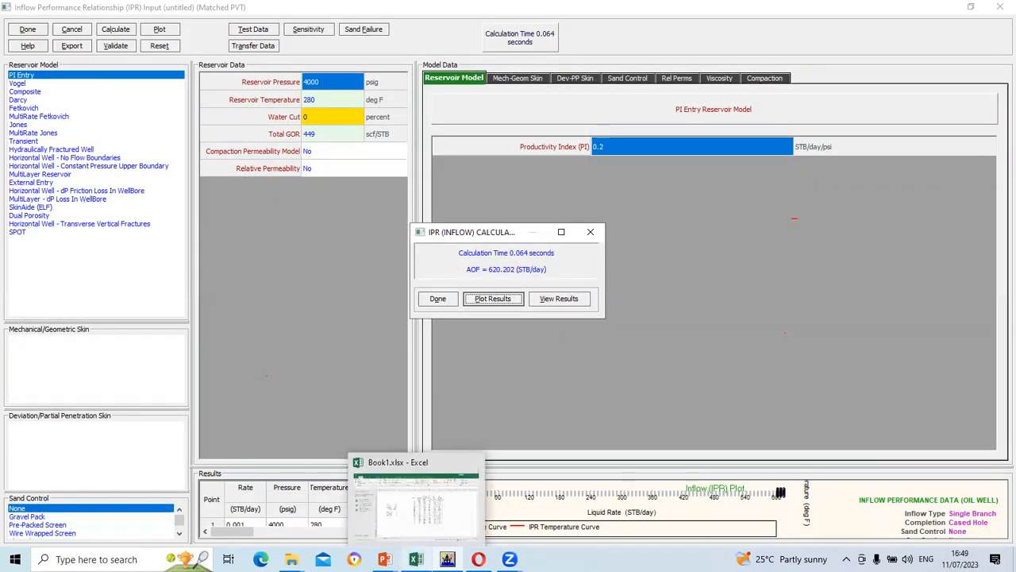
{"action": "mouse_move", "coordinate": [384, 559]}
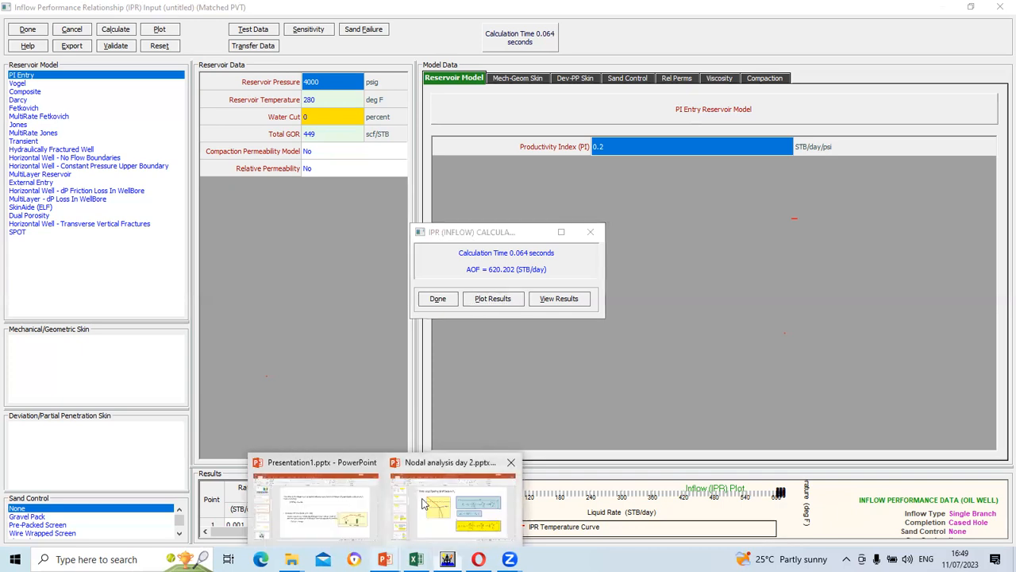
{"action": "left_click", "coordinate": [458, 508]}
{"action": "scroll", "coordinate": [612, 393], "scroll_direction": "up", "scroll_amount": 2}
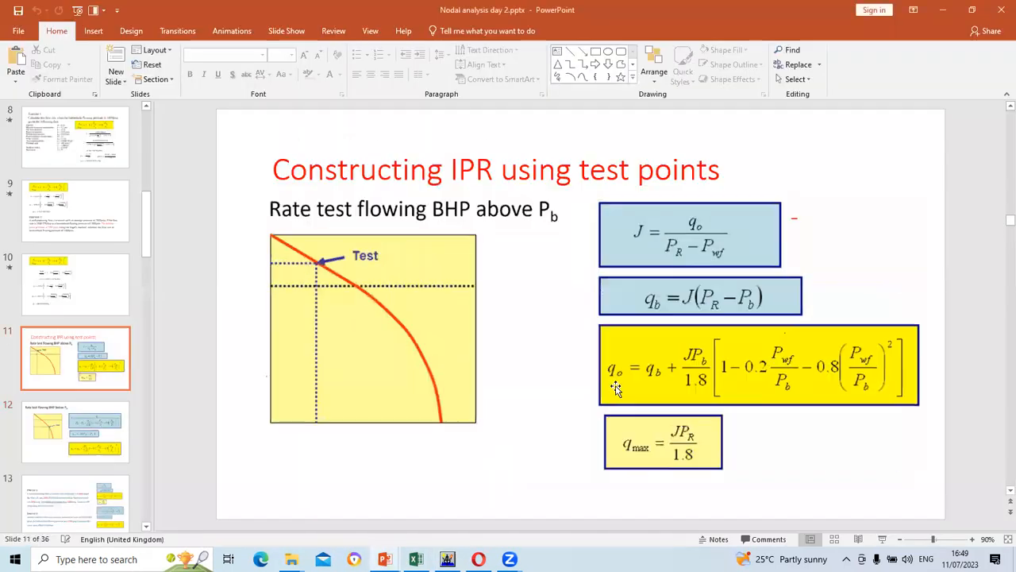
{"action": "scroll", "coordinate": [616, 386], "scroll_direction": "up", "scroll_amount": 4}
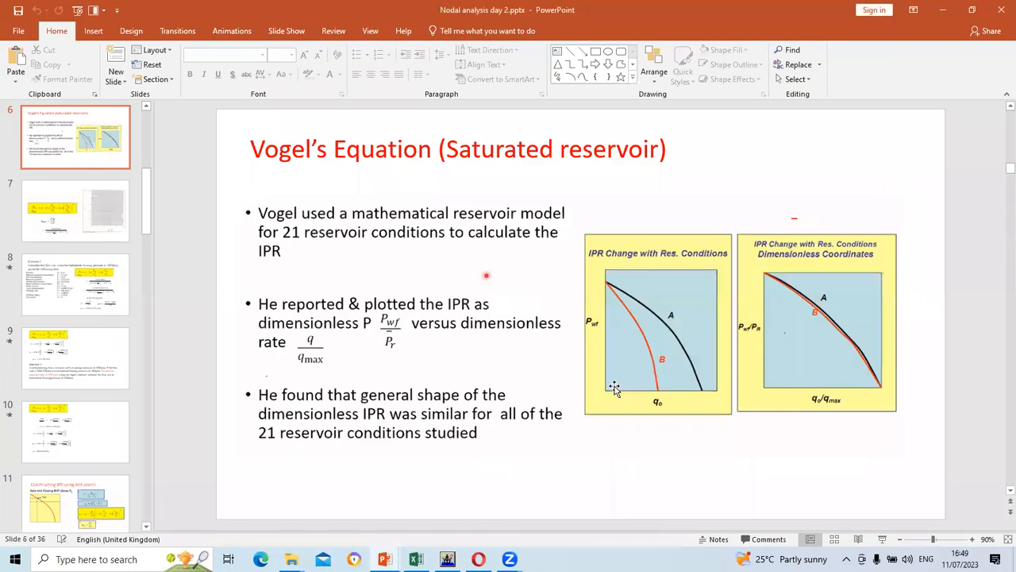
{"action": "scroll", "coordinate": [613, 386], "scroll_direction": "up", "scroll_amount": 2}
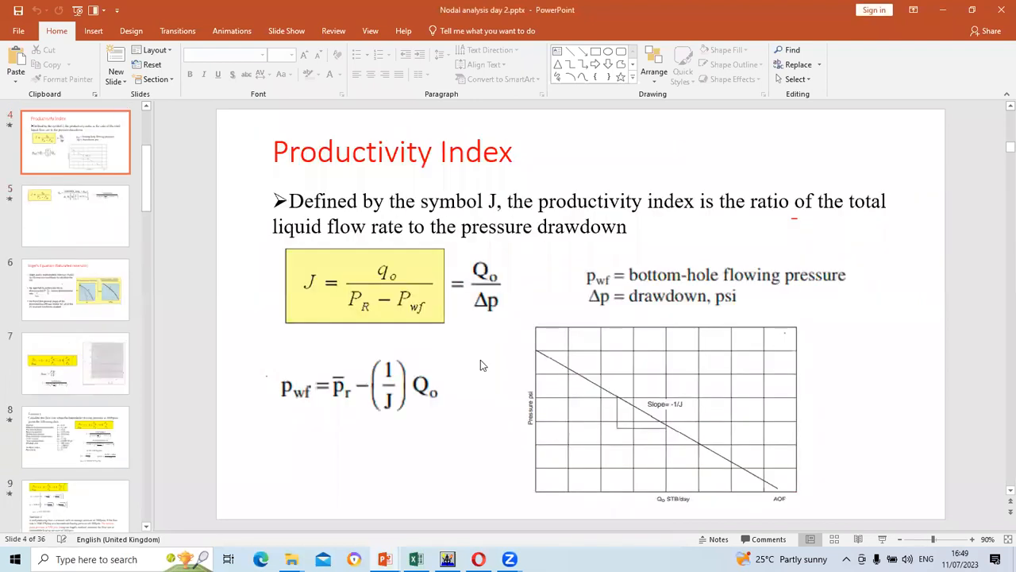
{"action": "scroll", "coordinate": [480, 363], "scroll_direction": "down", "scroll_amount": 1}
{"action": "scroll", "coordinate": [481, 366], "scroll_direction": "down", "scroll_amount": 2}
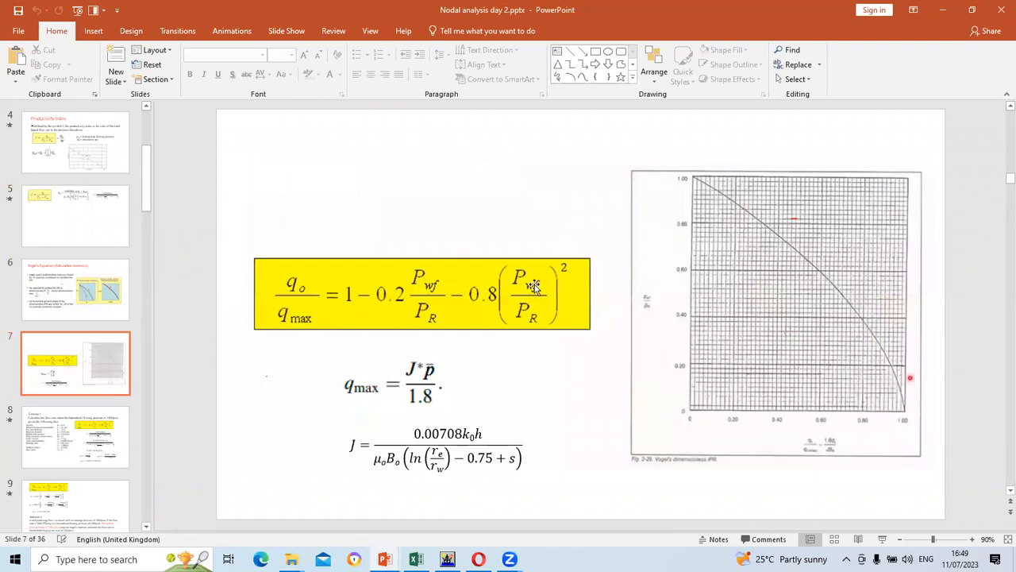
{"action": "left_click", "coordinate": [448, 559]}
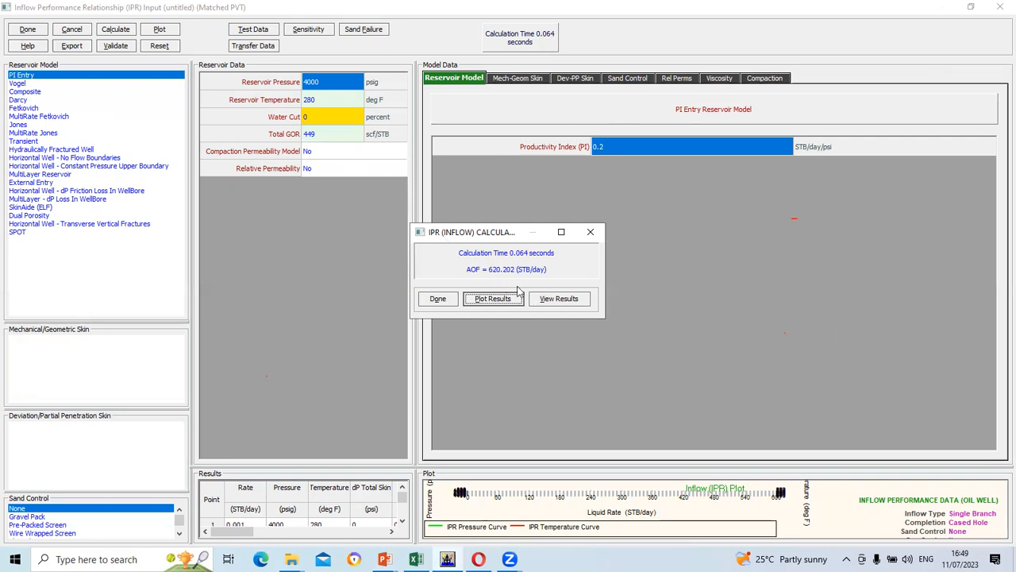
Change the reservoir model to Vogel, preview Gravel Pack sand control, then revert sand control to None
{"action": "left_click", "coordinate": [442, 300]}
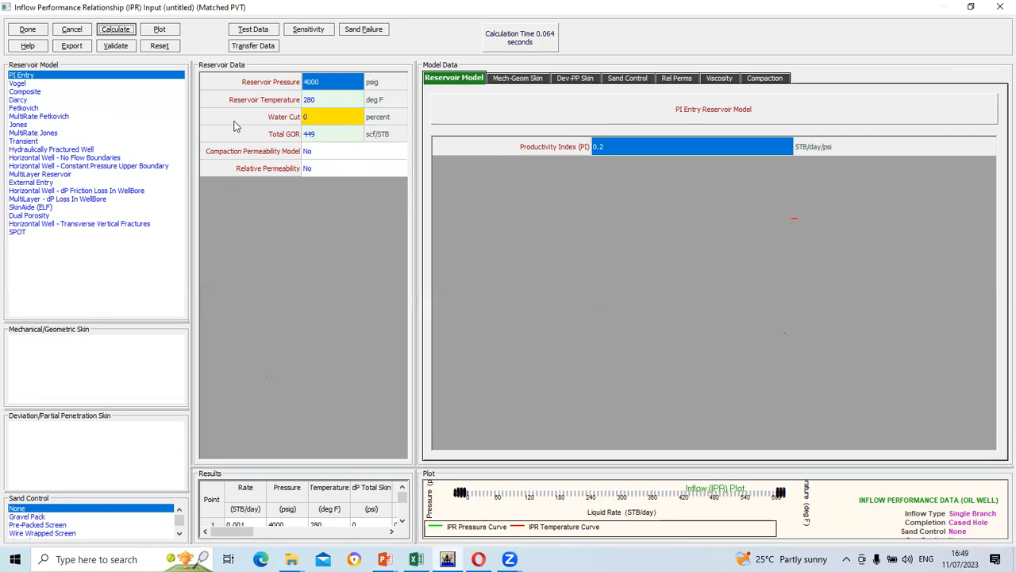
{"action": "left_click", "coordinate": [20, 85]}
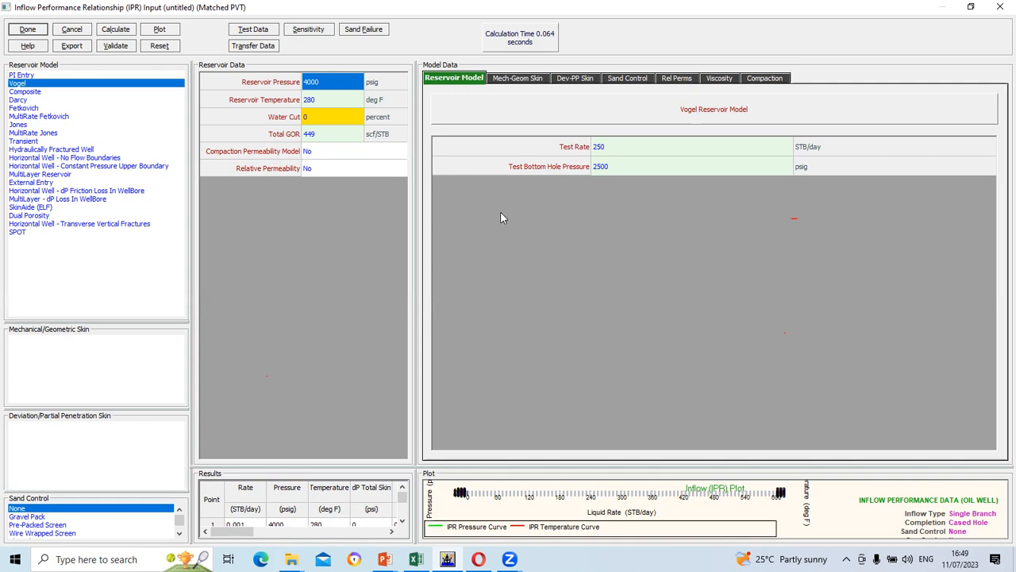
{"action": "left_click", "coordinate": [35, 517]}
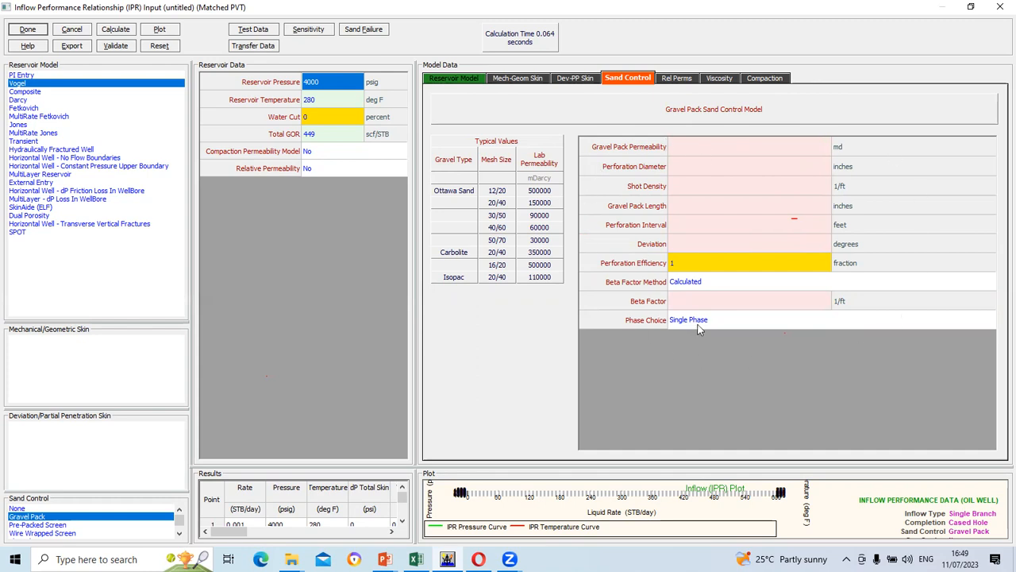
{"action": "left_click", "coordinate": [28, 509]}
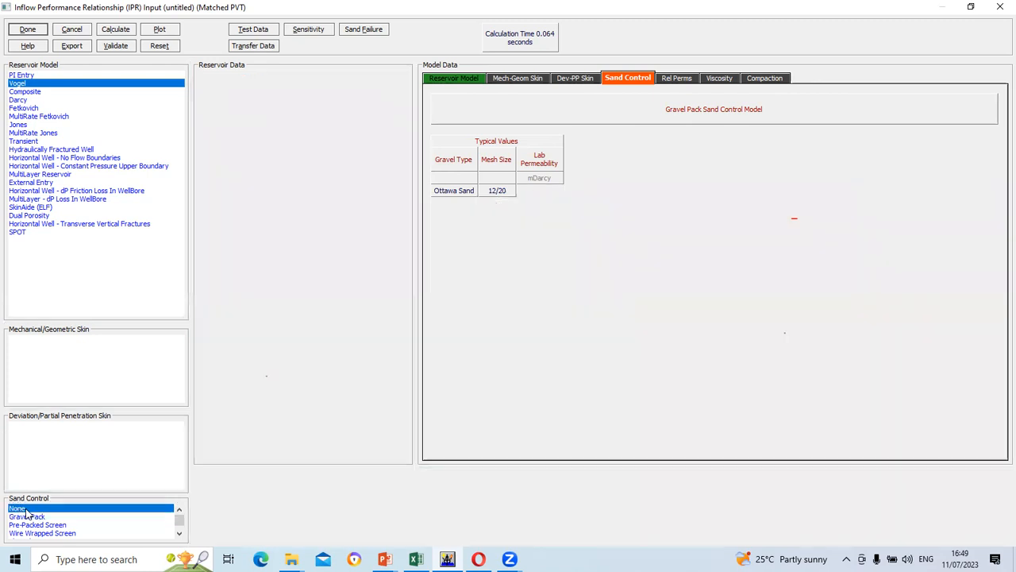